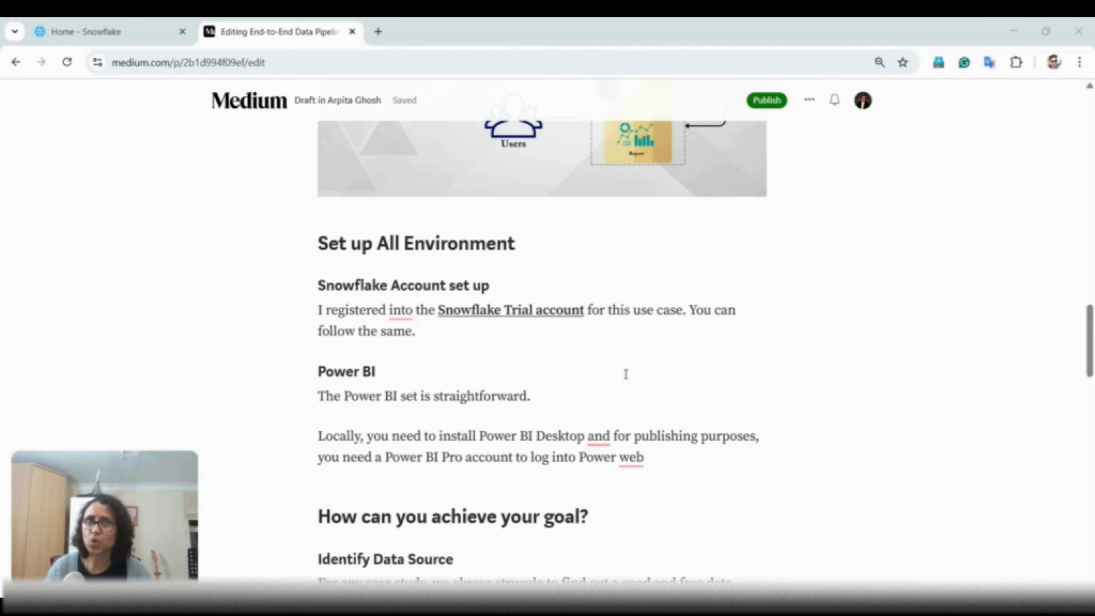
# Switch to Snowflake and search its Marketplace for "gene variant" data products.
pyautogui.click(93, 30)
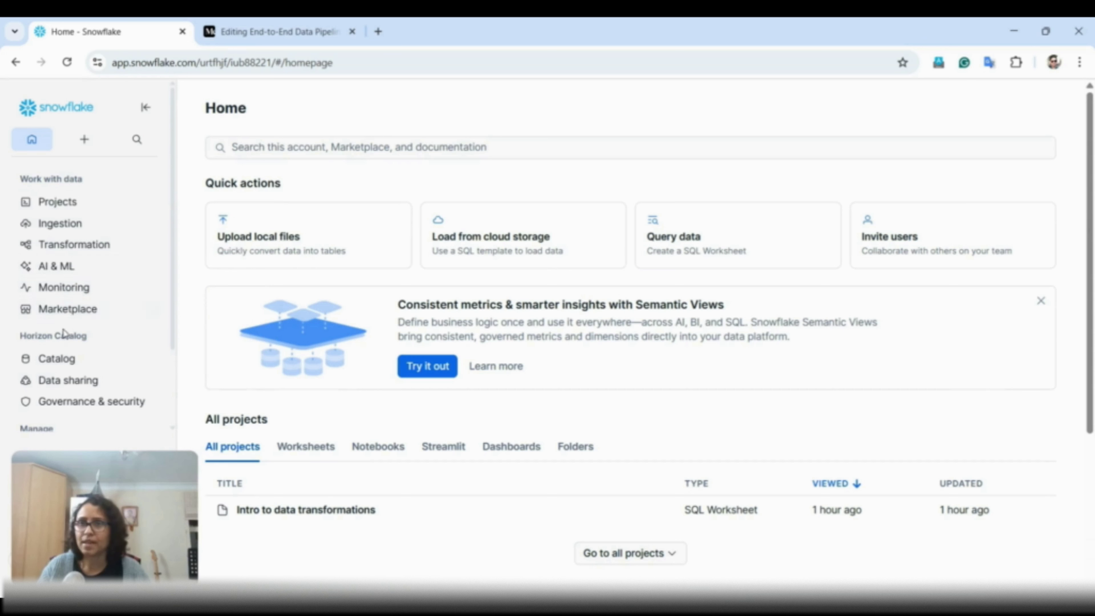
pyautogui.click(65, 313)
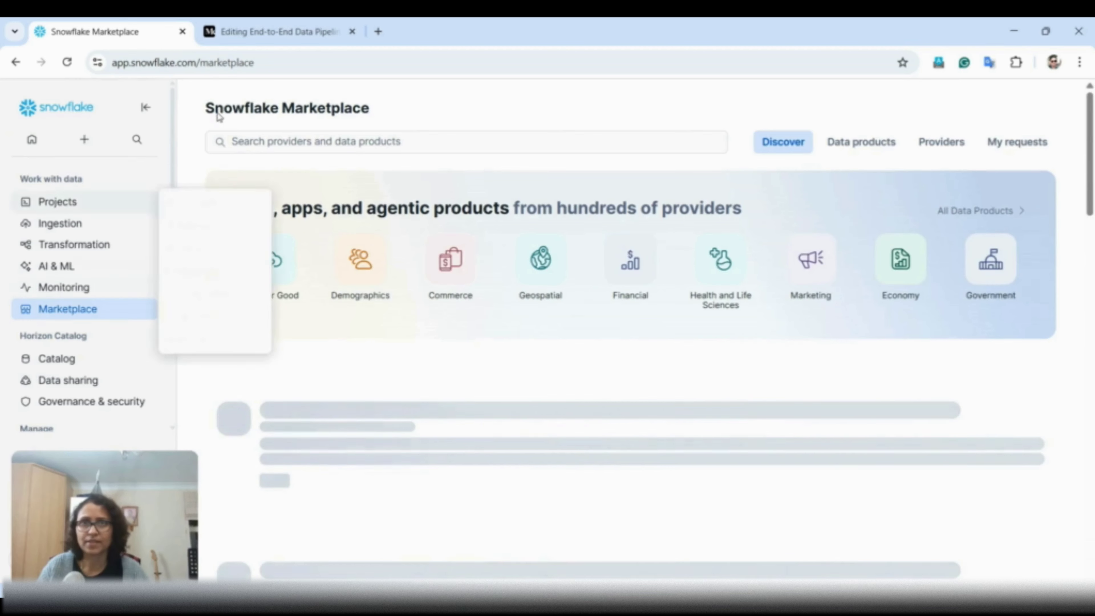
pyautogui.click(328, 145)
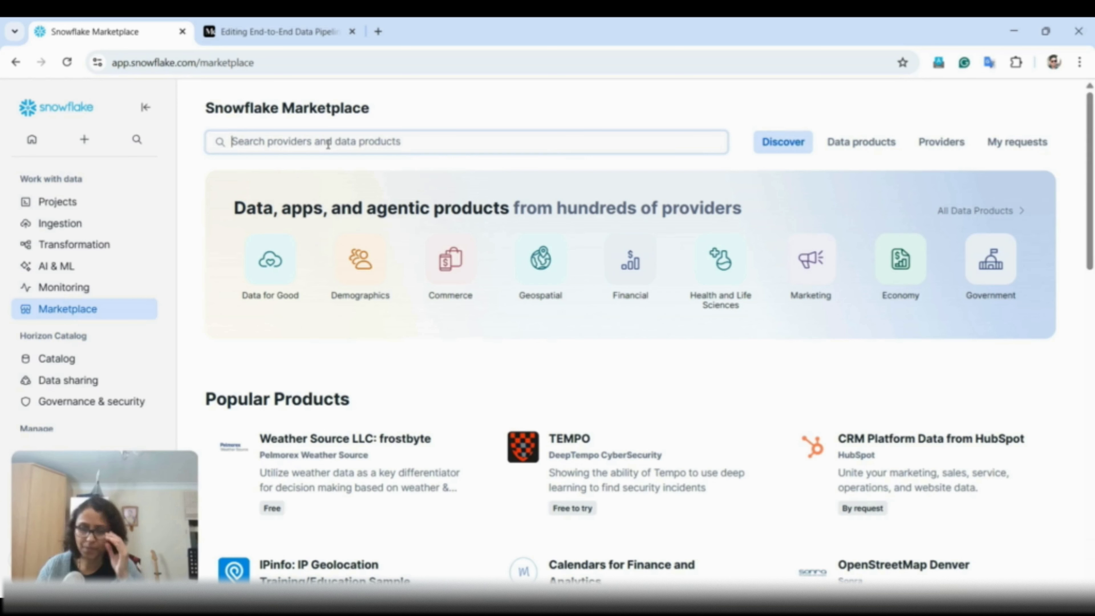
pyautogui.write('ge')
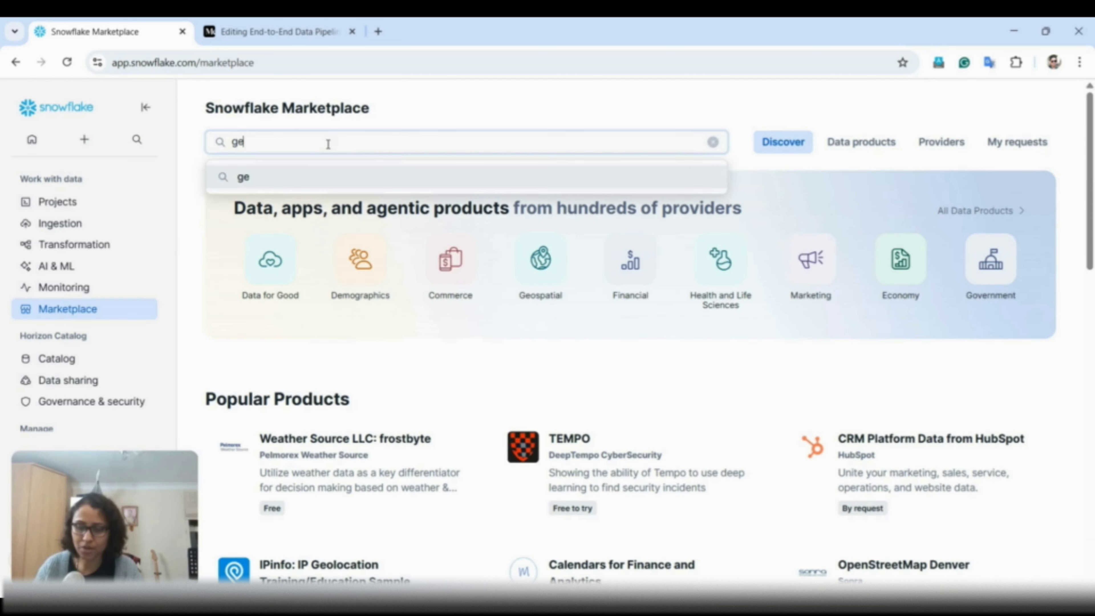
pyautogui.write('ne variant')
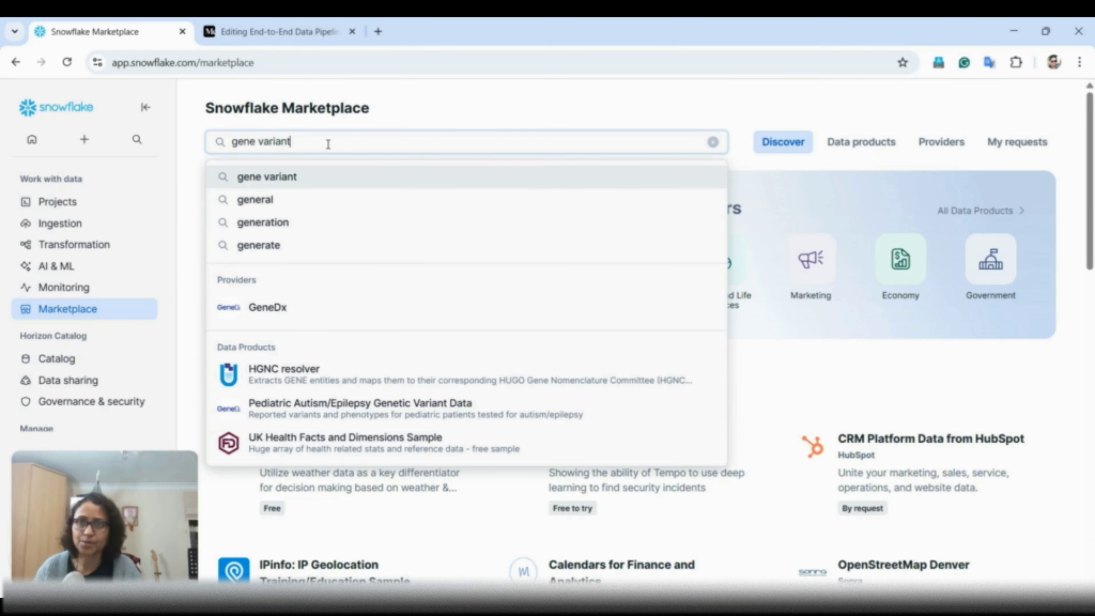
pyautogui.click(303, 178)
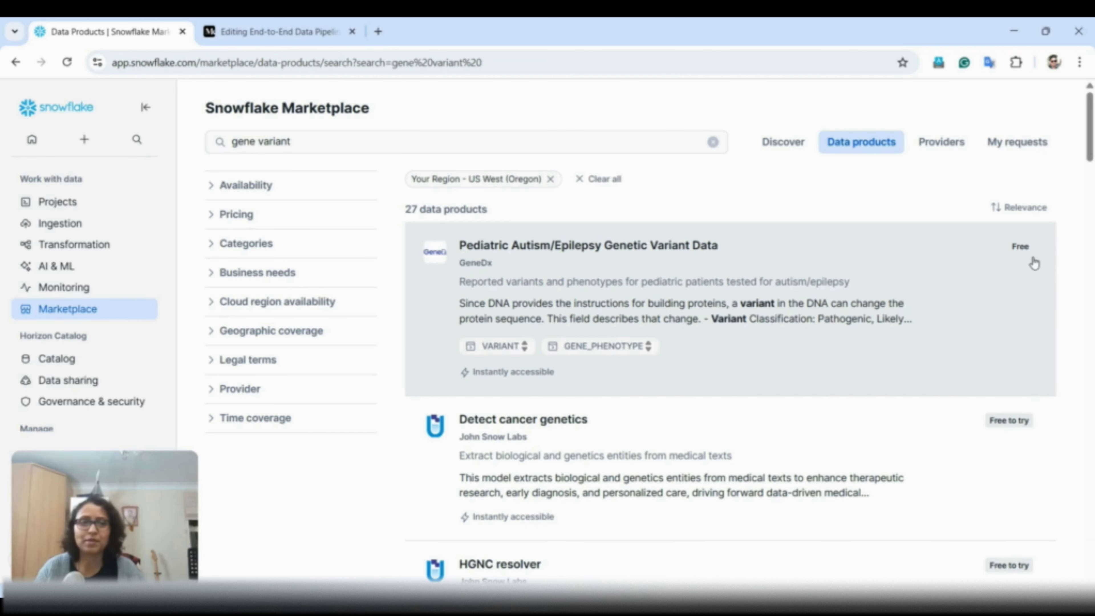
# Browse the matching data products and open GeneDx's Pediatric Autism/Epilepsy Genetic Variant Data listing.
pyautogui.scroll(-1, 1025, 445)
pyautogui.scroll(-5, 1027, 439)
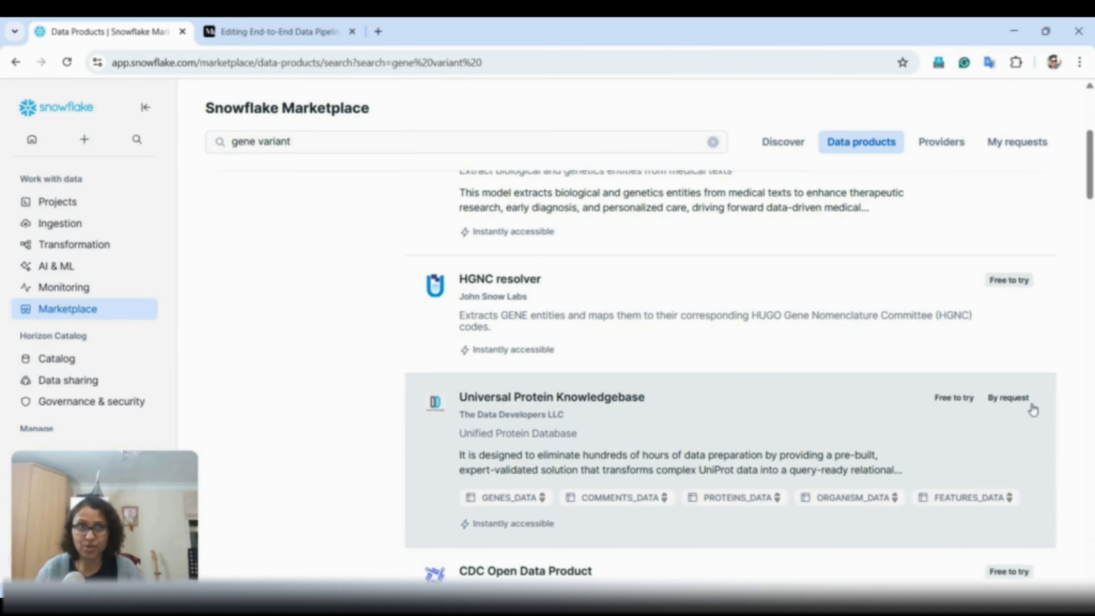
pyautogui.scroll(5, 1033, 410)
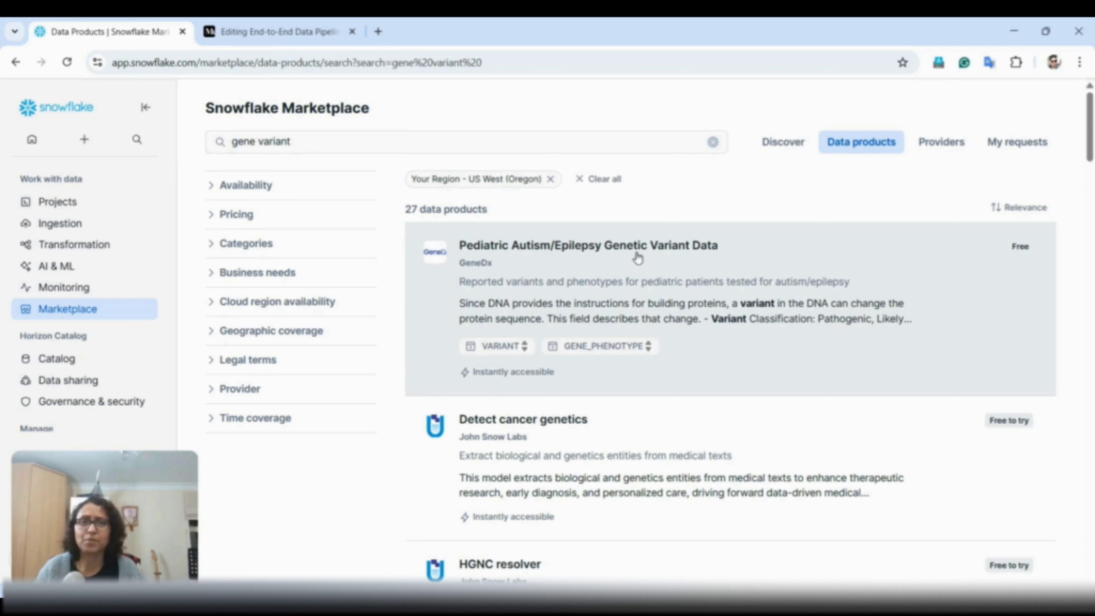
pyautogui.click(603, 252)
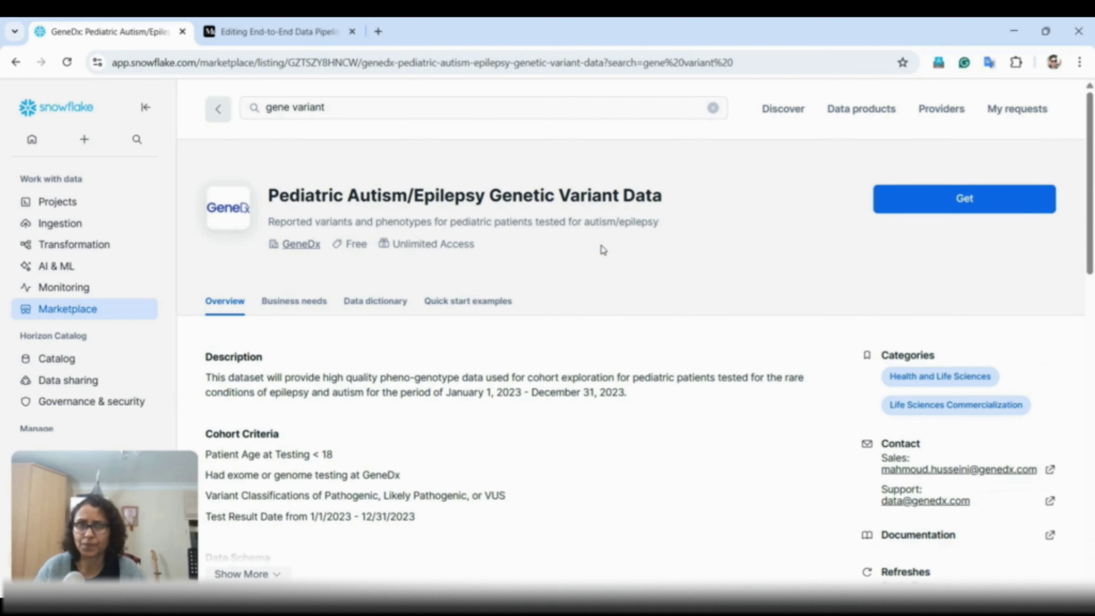
# Read the listing's overview, examining the cohort criteria and the column descriptions of the VARIANT and GENE_PHENOTYPE tables.
pyautogui.scroll(-2, 501, 351)
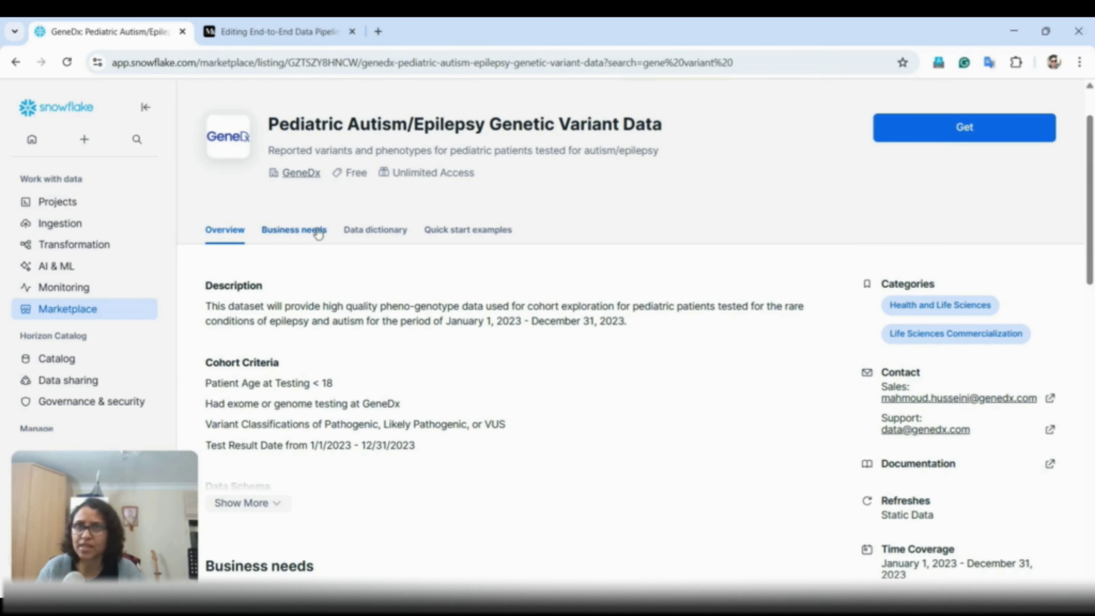
pyautogui.scroll(-6, 396, 355)
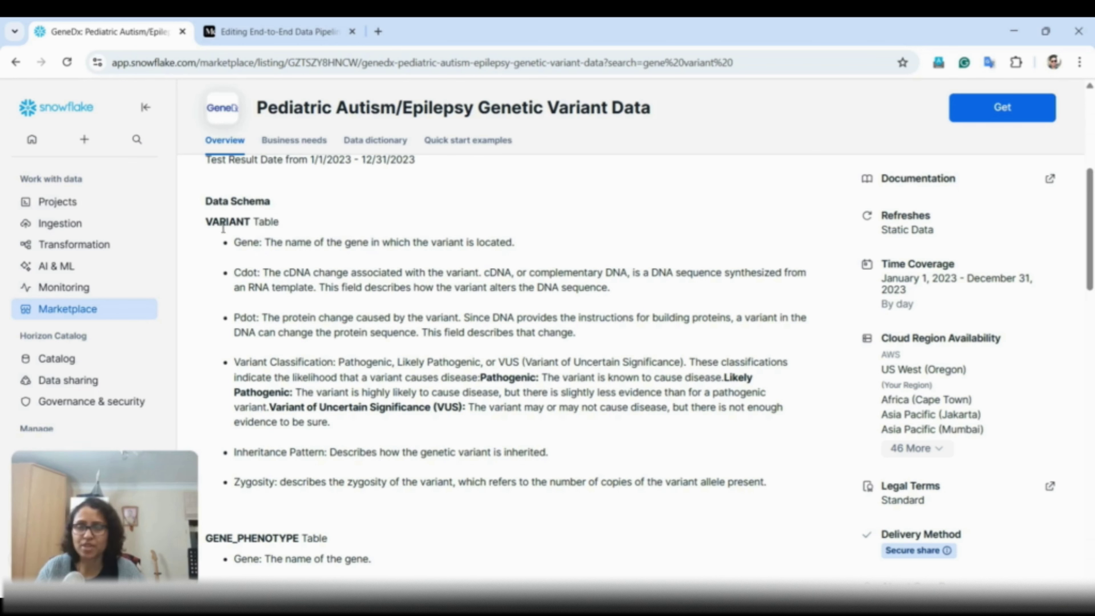
pyautogui.scroll(-2, 377, 318)
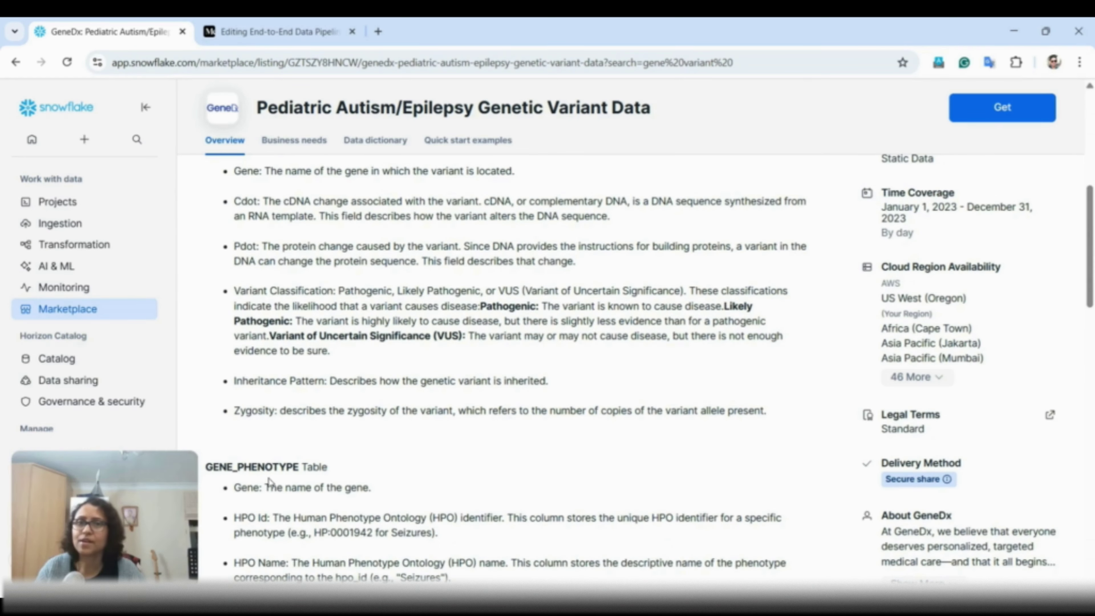
pyautogui.scroll(2, 365, 476)
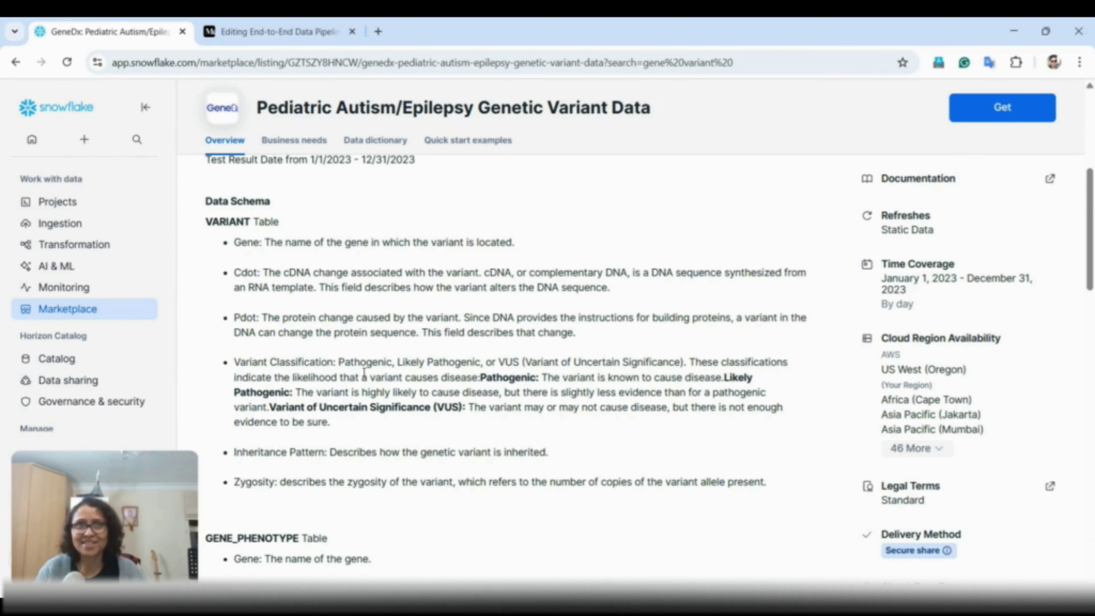
pyautogui.scroll(-2, 343, 449)
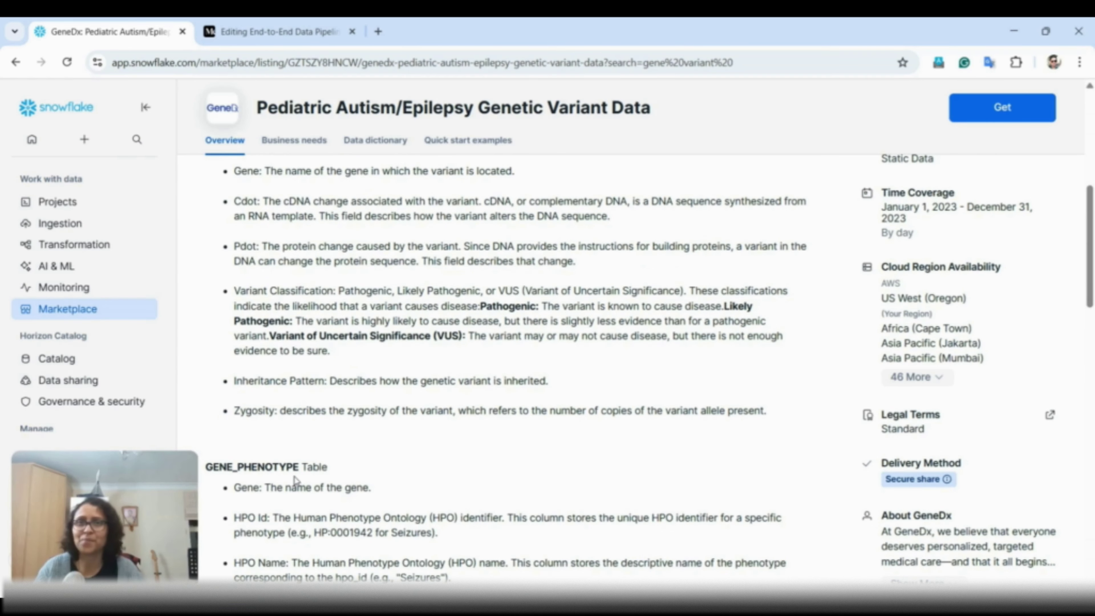
pyautogui.scroll(-2, 296, 469)
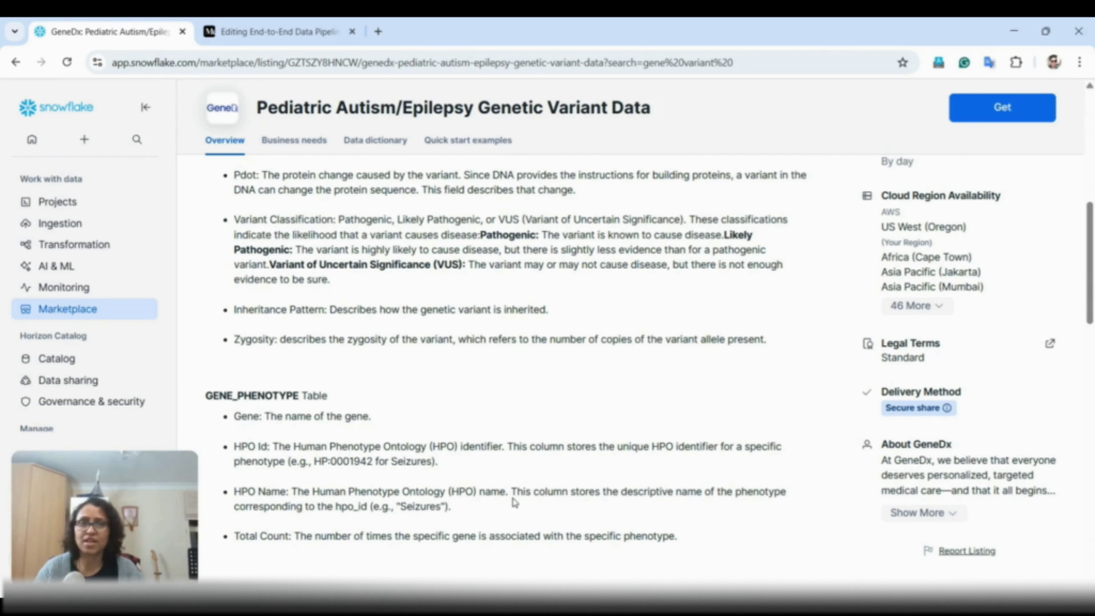
pyautogui.scroll(2, 429, 427)
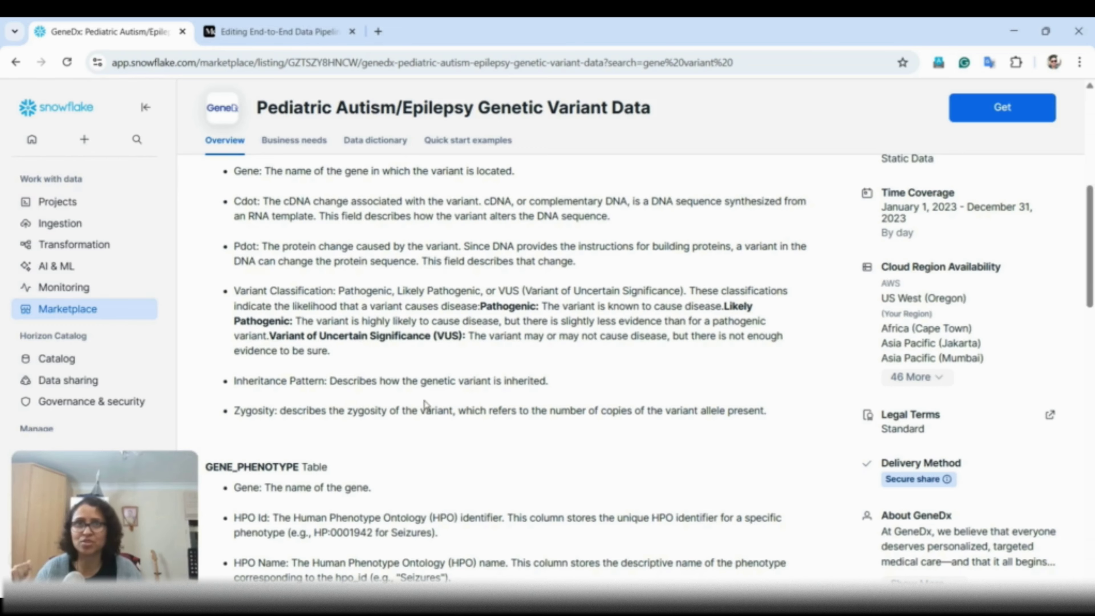
pyautogui.scroll(2, 424, 405)
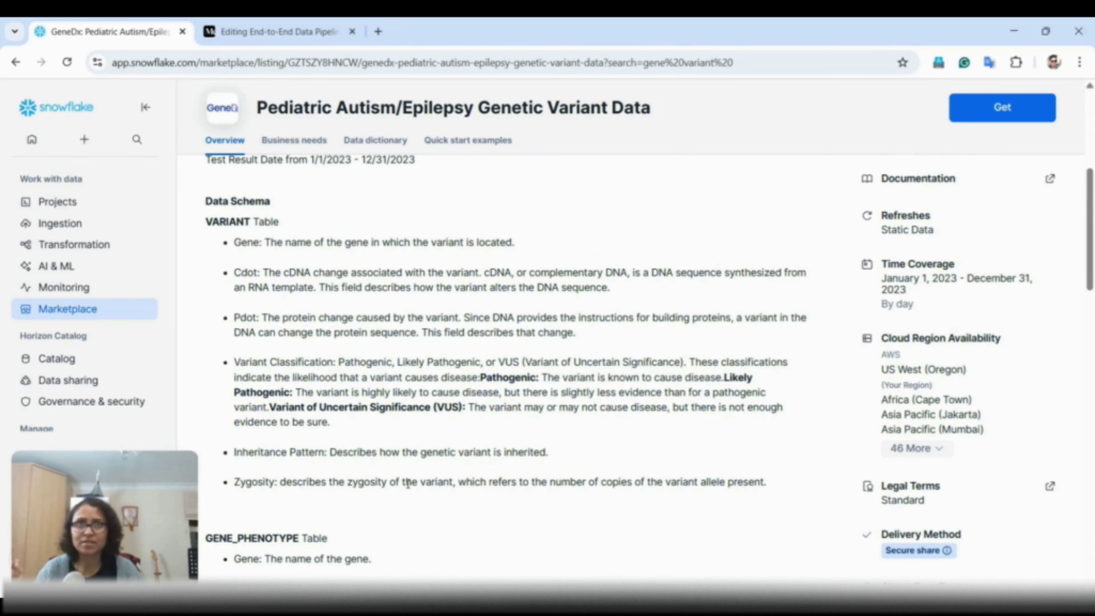
pyautogui.scroll(-4, 408, 484)
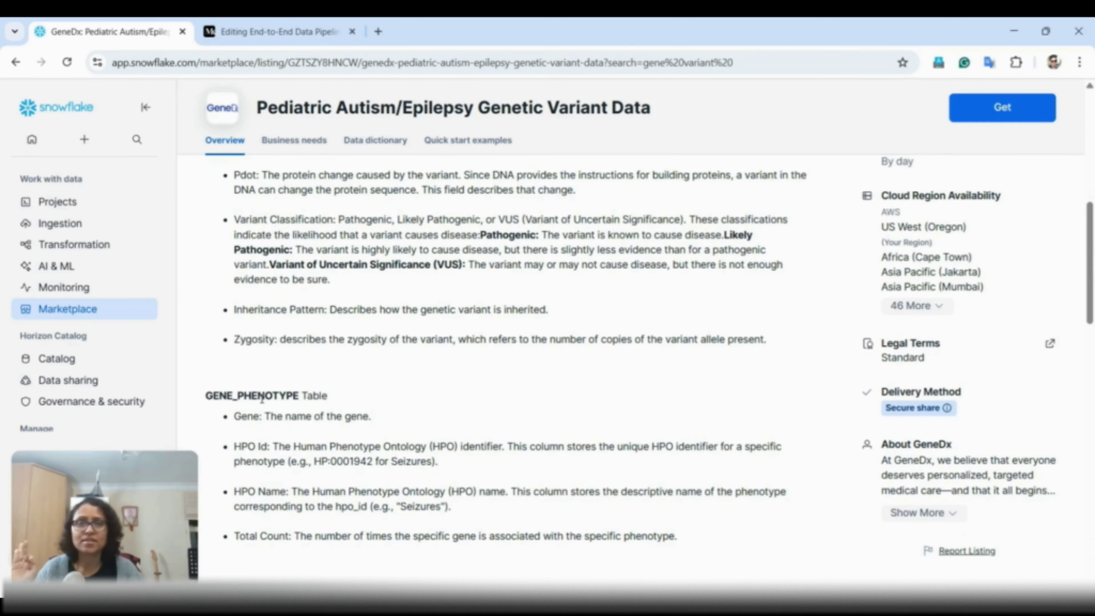
pyautogui.scroll(4, 262, 399)
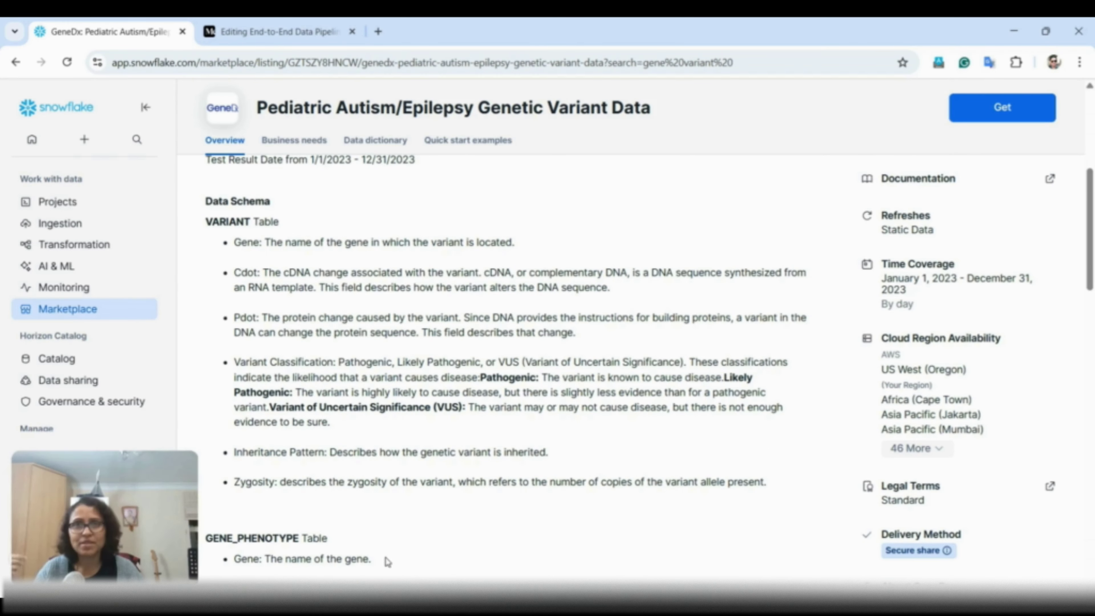
pyautogui.scroll(3, 374, 524)
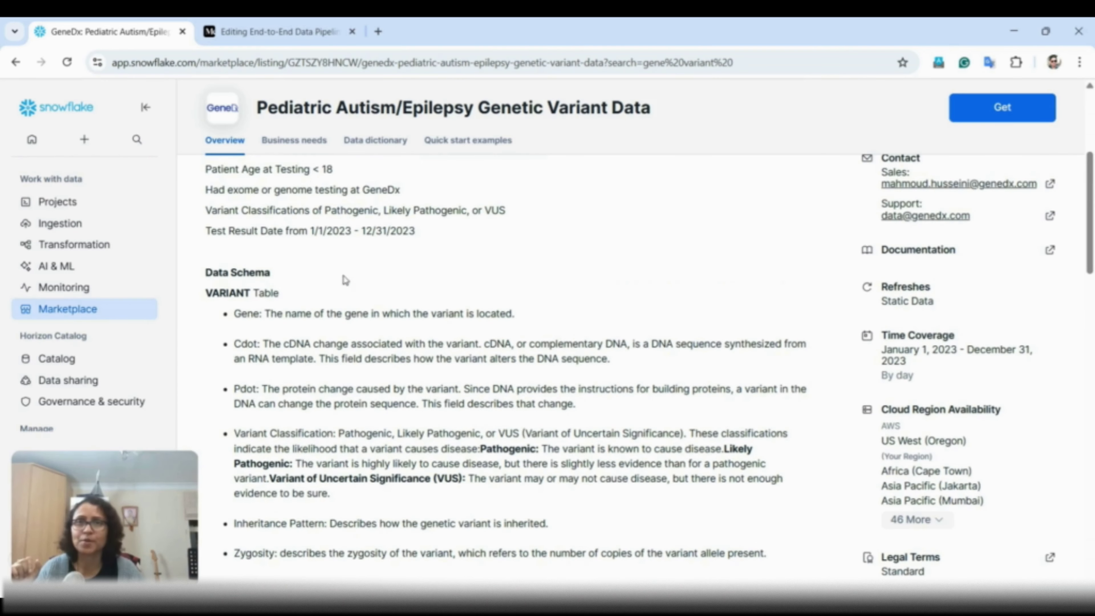
# Review the listing's possible insights and business needs, and examine the GENE_PHENOTYPE data preview.
pyautogui.scroll(-11, 427, 448)
pyautogui.scroll(-5, 430, 455)
pyautogui.scroll(1, 428, 455)
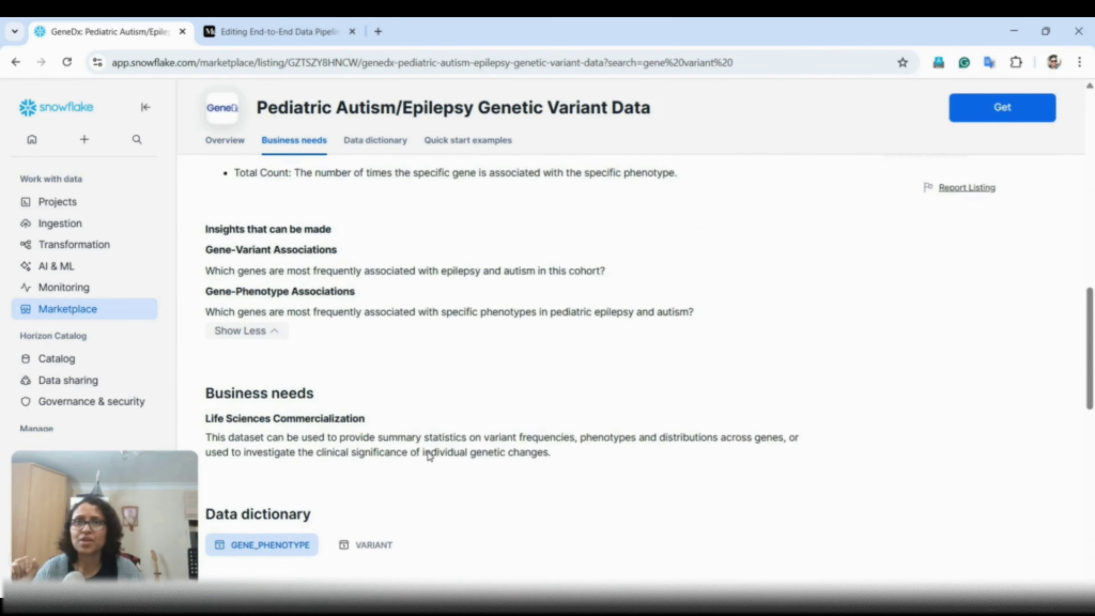
pyautogui.scroll(-4, 427, 454)
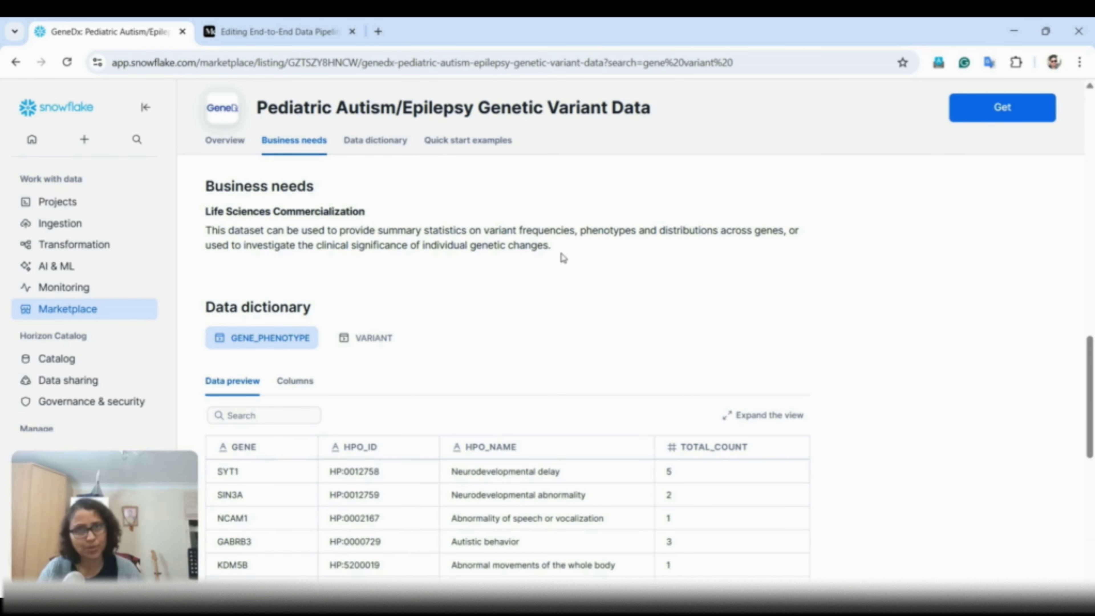
pyautogui.scroll(-3, 547, 297)
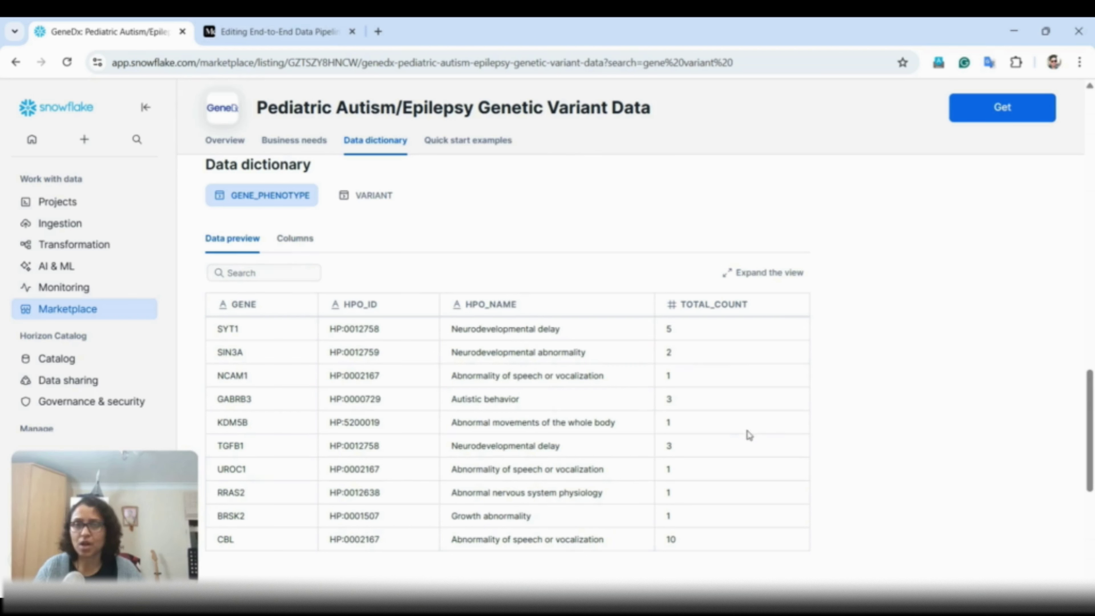
pyautogui.scroll(5, 748, 352)
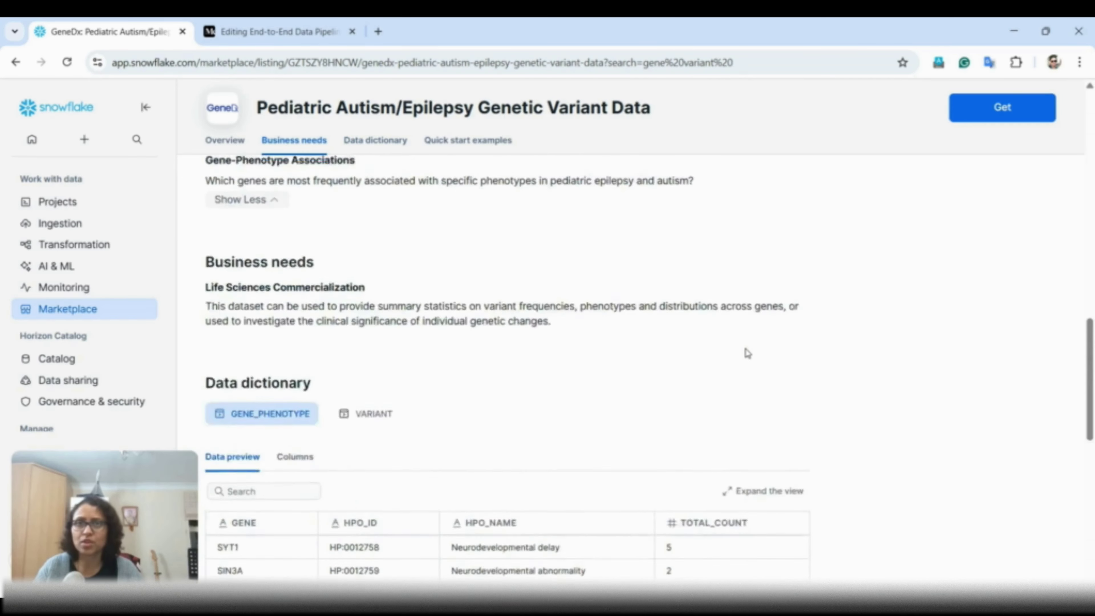
pyautogui.scroll(6, 748, 352)
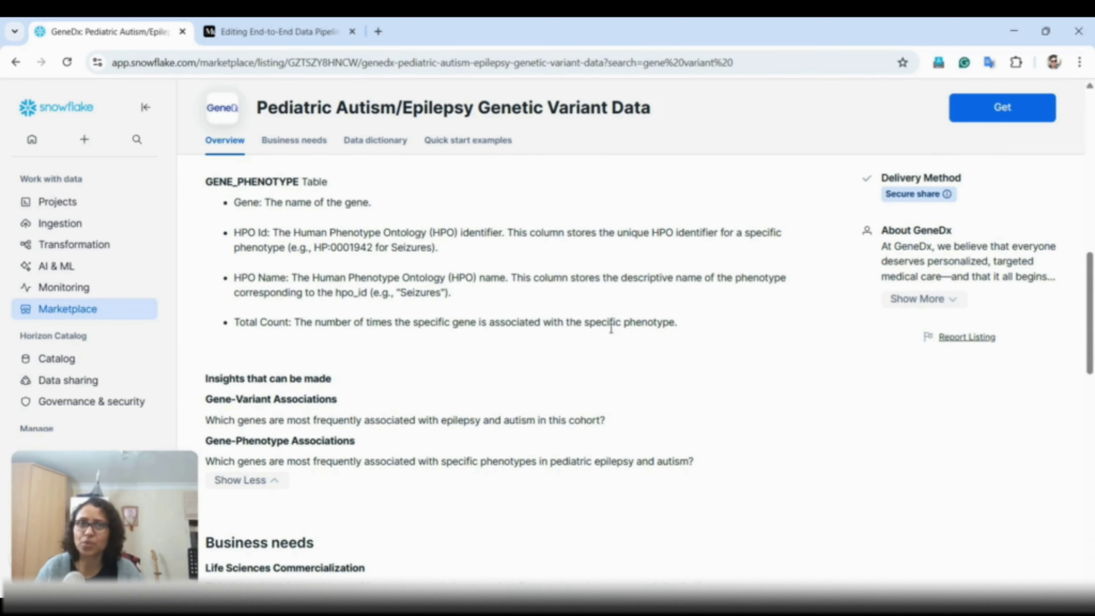
pyautogui.scroll(-3, 693, 332)
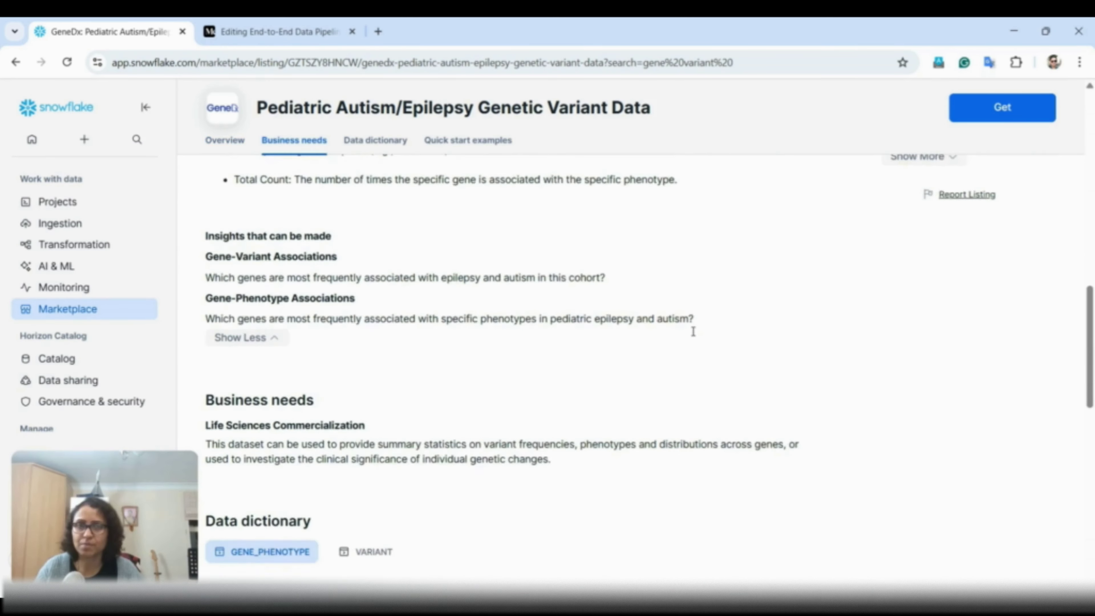
pyautogui.scroll(-3, 692, 332)
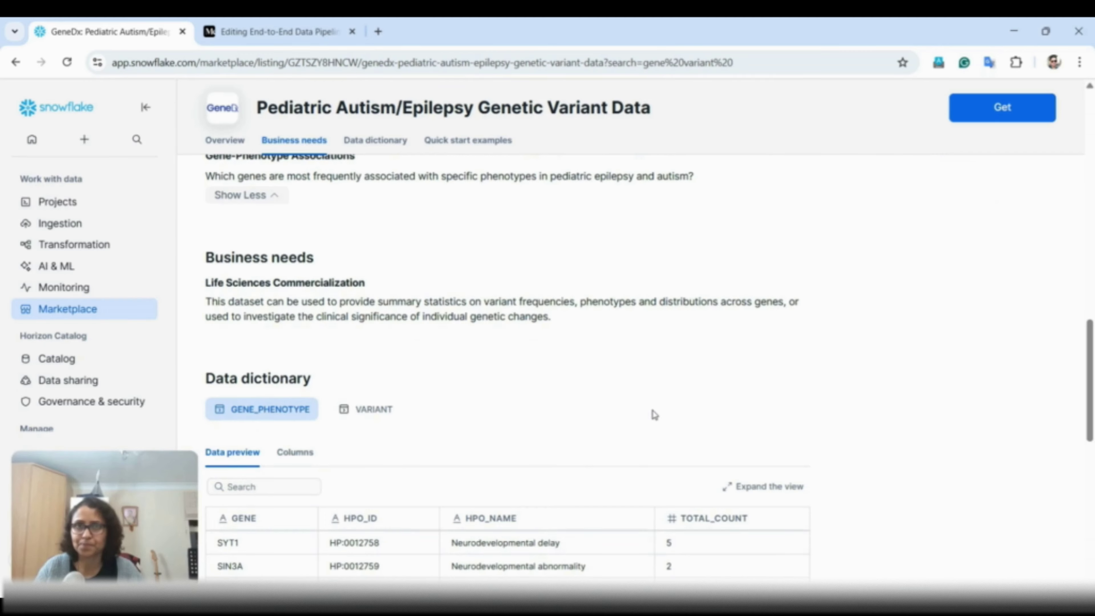
pyautogui.scroll(5, 604, 375)
pyautogui.scroll(-8, 385, 489)
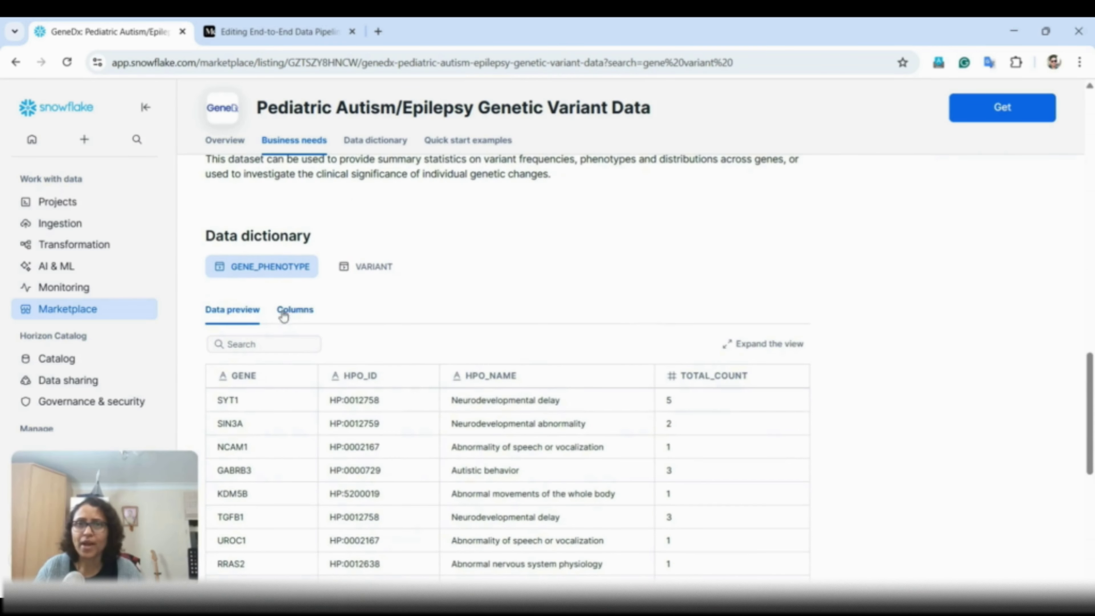
# Preview the VARIANT table in the data dictionary, examining its columns through to ZYGOSITY.
pyautogui.click(294, 311)
pyautogui.click(365, 264)
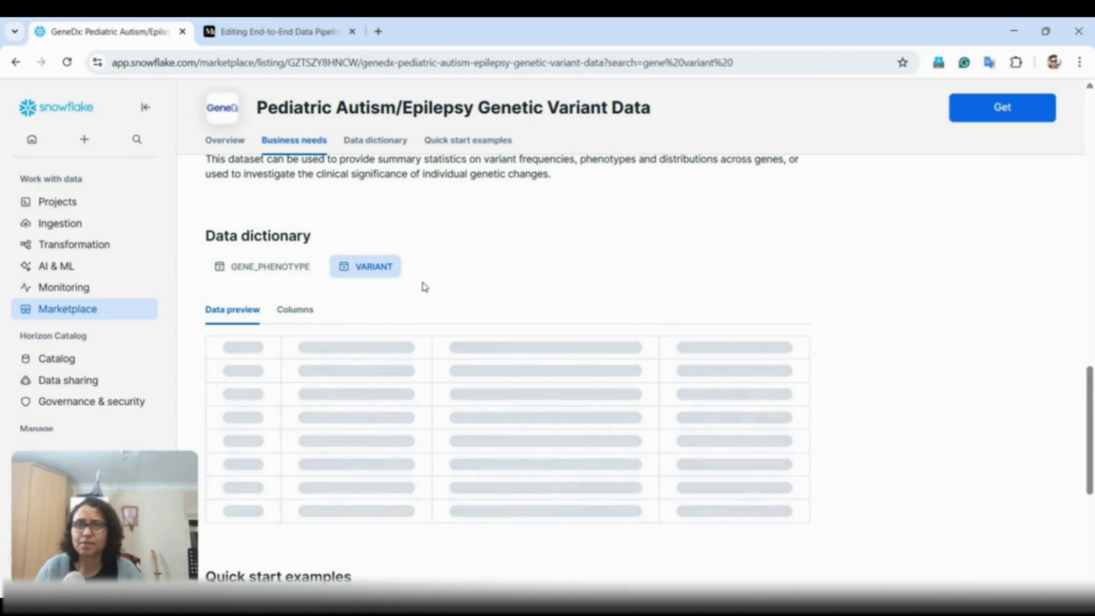
pyautogui.scroll(-2, 492, 282)
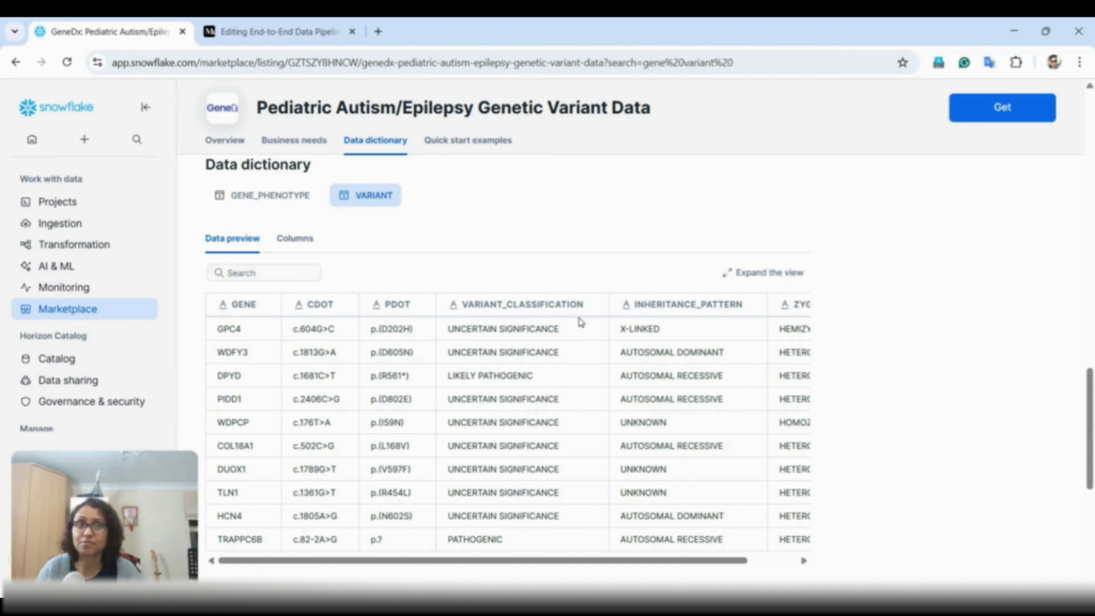
pyautogui.moveTo(704, 561); pyautogui.dragTo(787, 562)
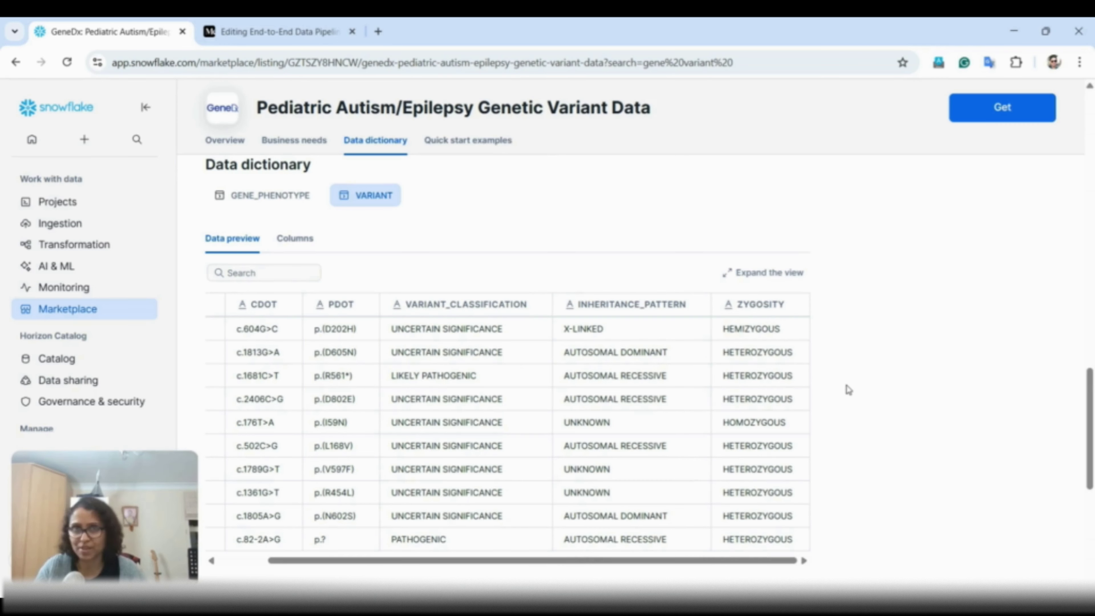
pyautogui.scroll(2, 847, 383)
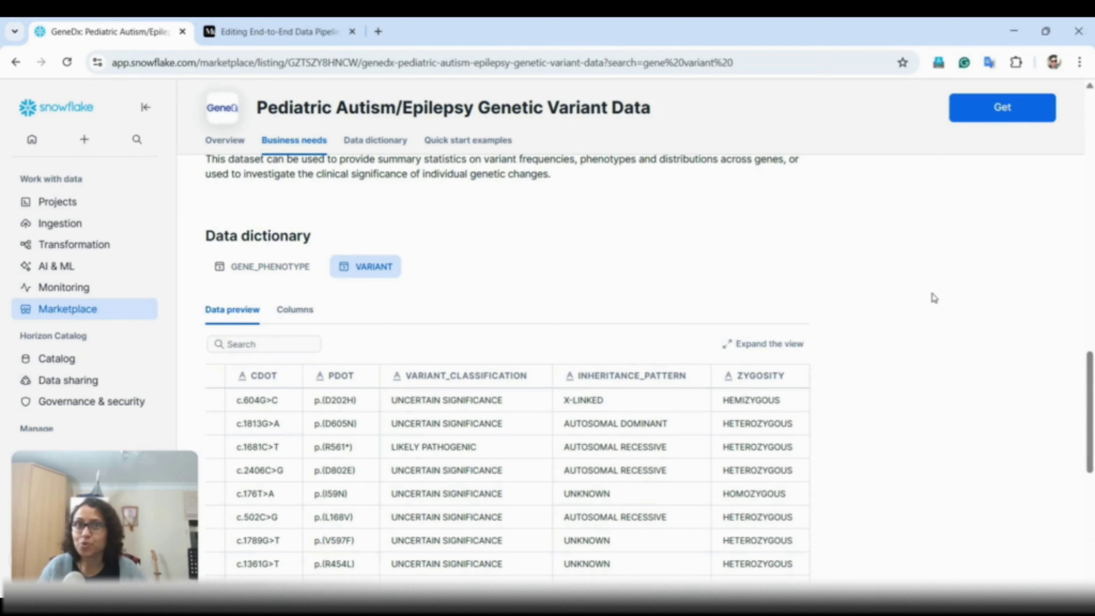
# Get the free GeneDx dataset as a database named Raw_Genetic_Variant_Data and close the completion dialog.
pyautogui.click(1012, 110)
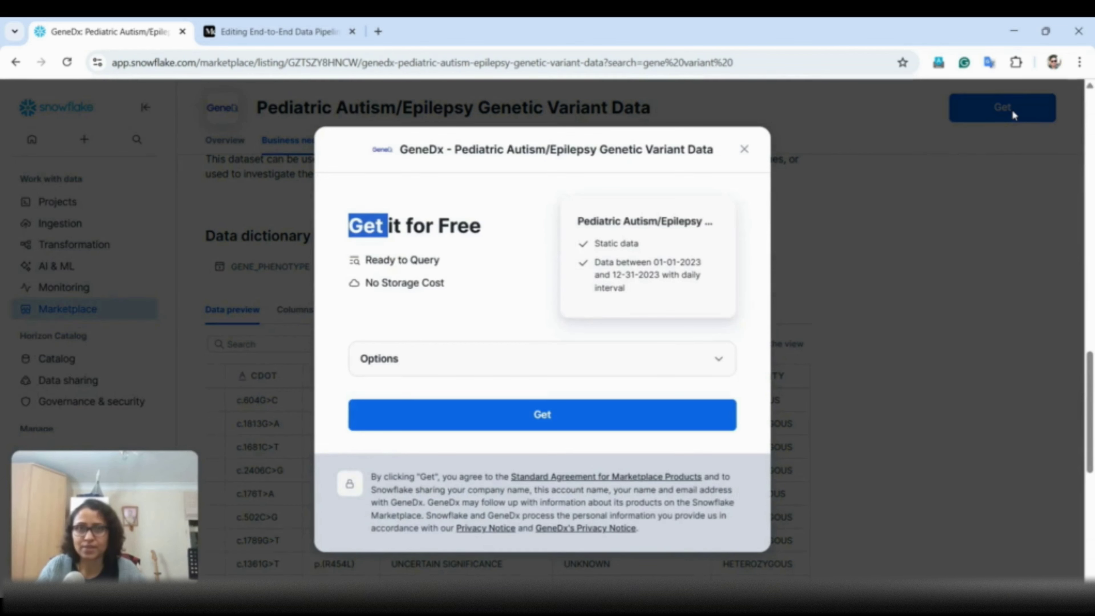
pyautogui.click(600, 367)
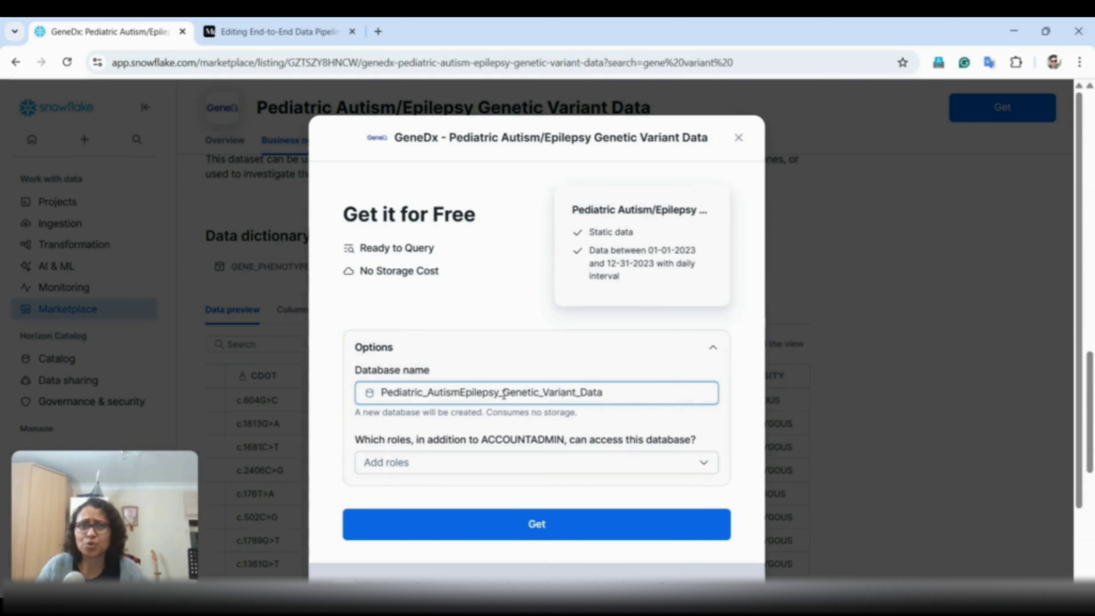
pyautogui.moveTo(499, 394); pyautogui.dragTo(355, 387)
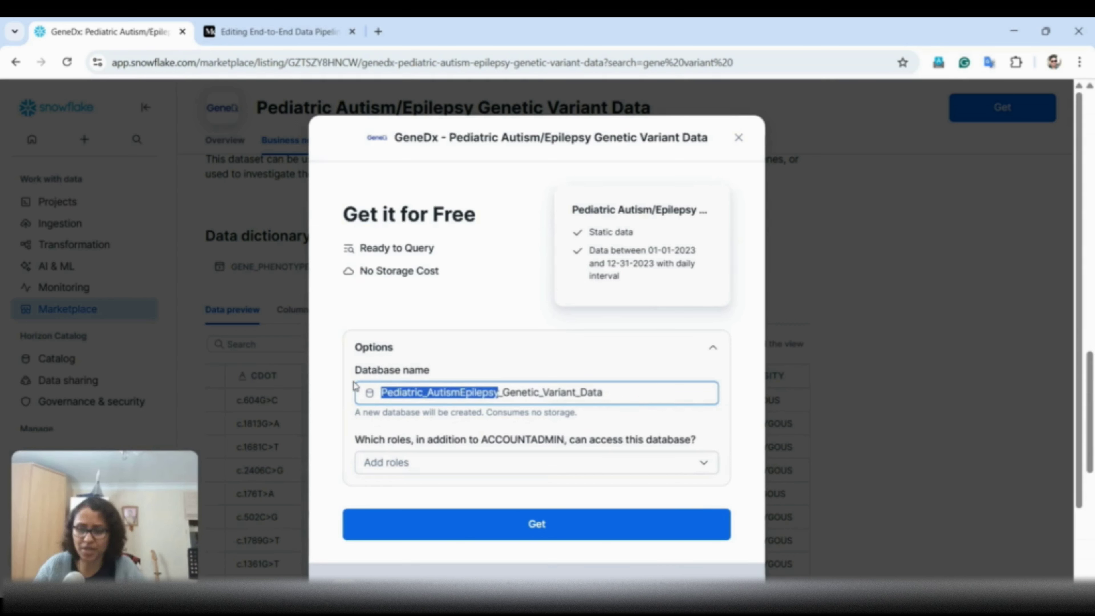
pyautogui.write('Raw')
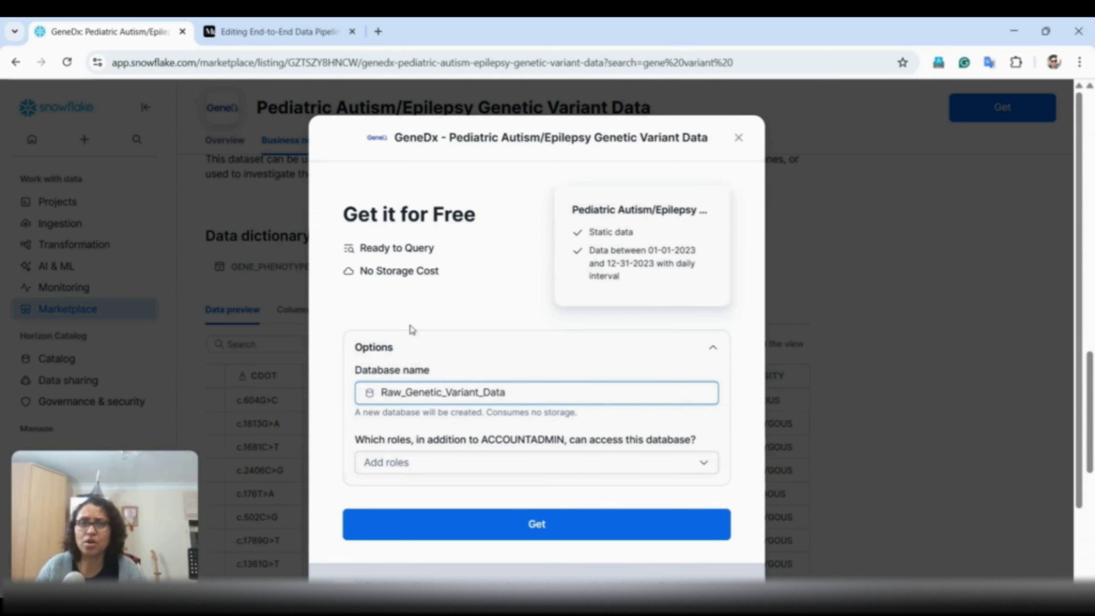
pyautogui.scroll(-2, 625, 468)
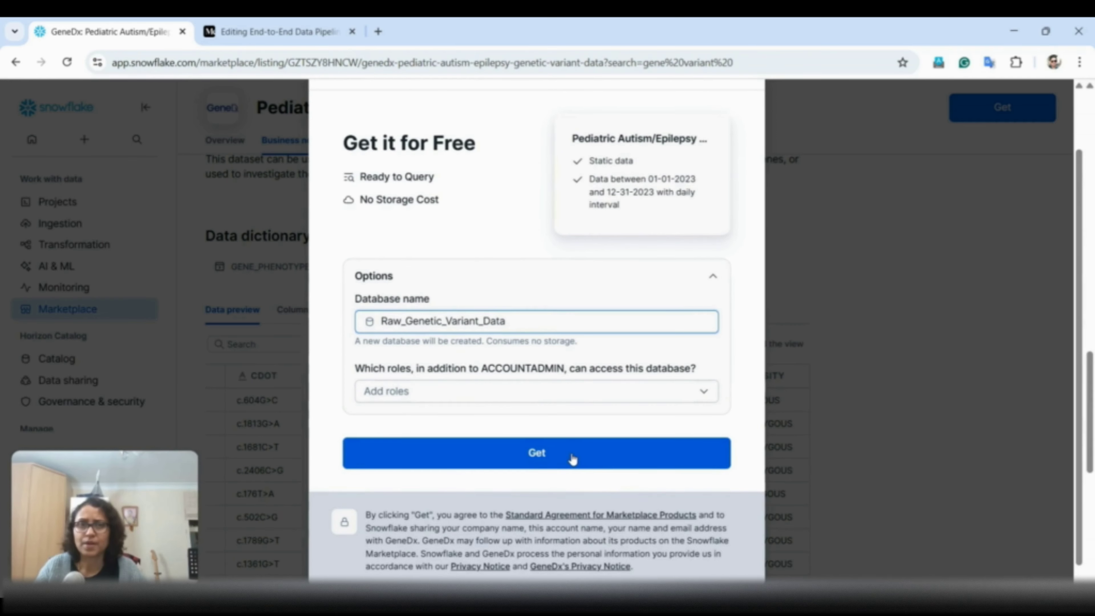
pyautogui.click(572, 459)
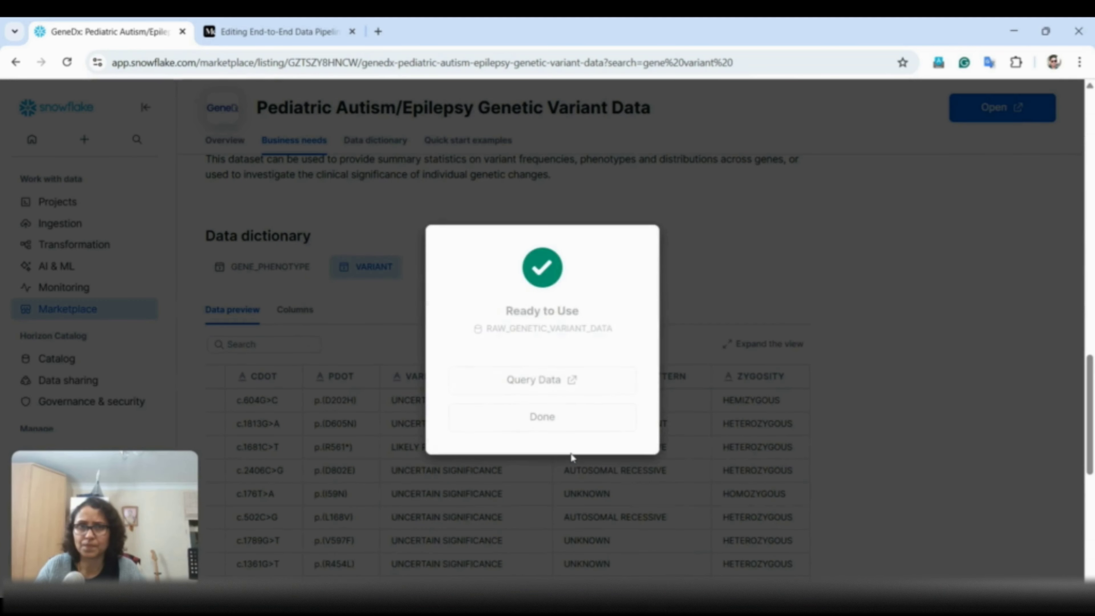
pyautogui.click(556, 426)
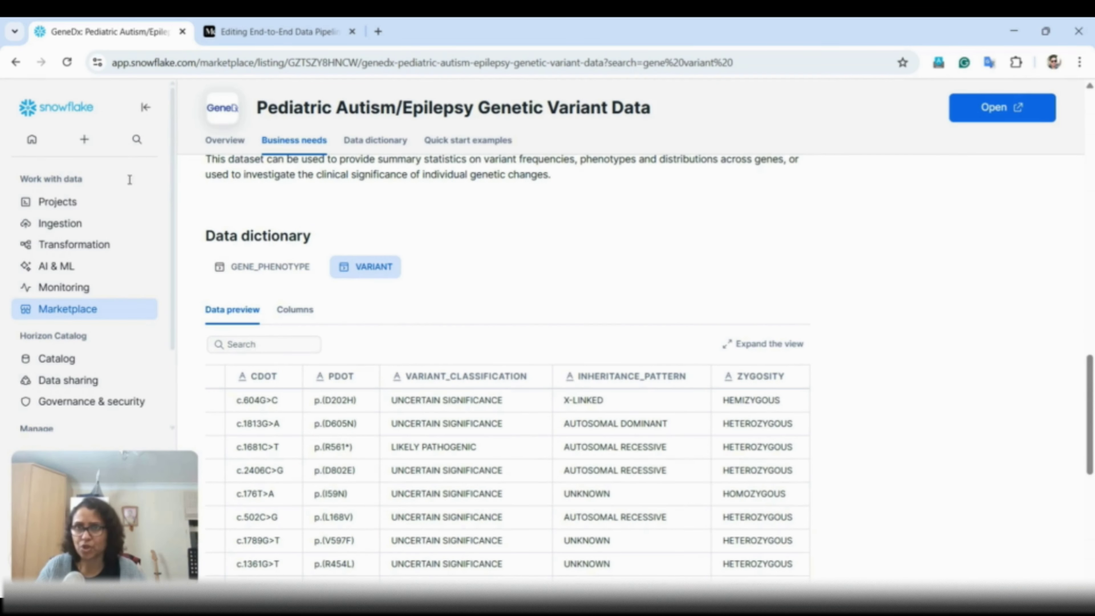
# Open the Database Explorer and expand RAW_GENETIC_VARIANT_DATA down to the views of its PUBLIC schema.
pyautogui.moveTo(103, 203)
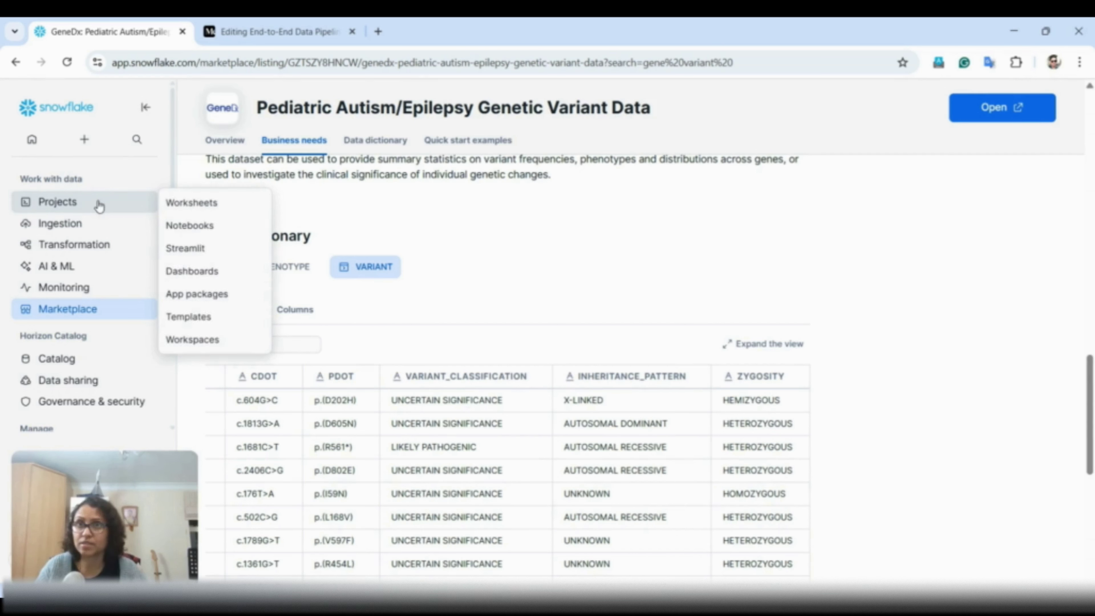
pyautogui.moveTo(76, 368)
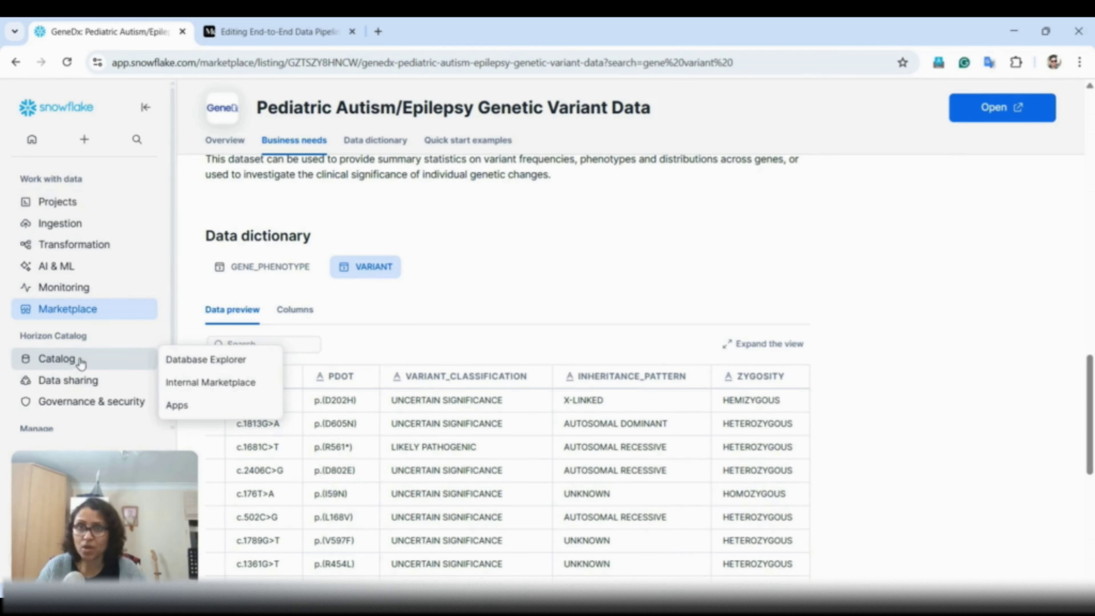
pyautogui.click(198, 361)
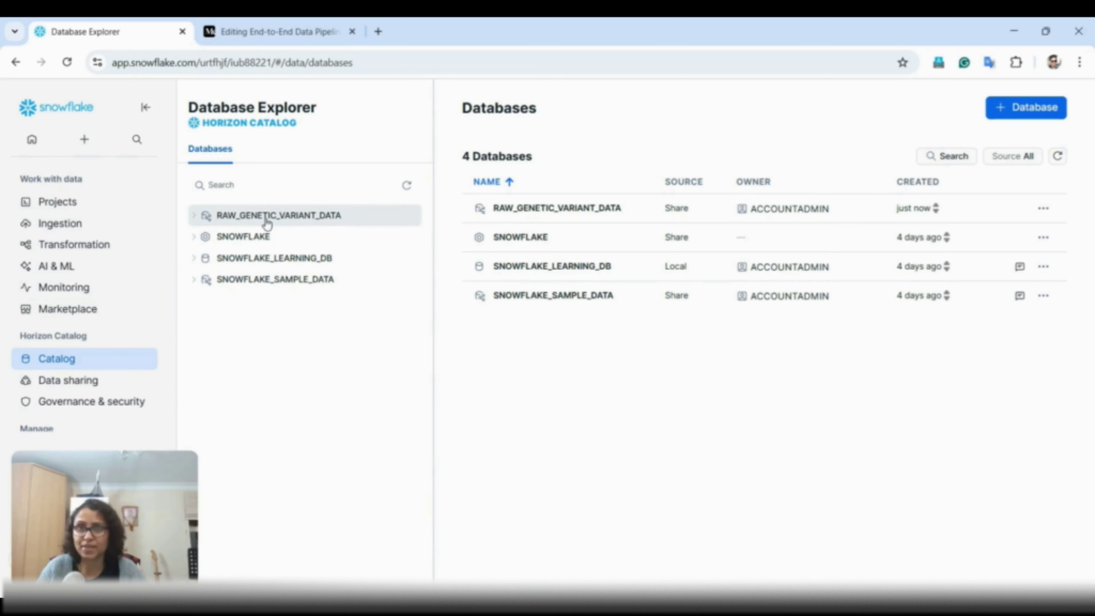
pyautogui.click(194, 215)
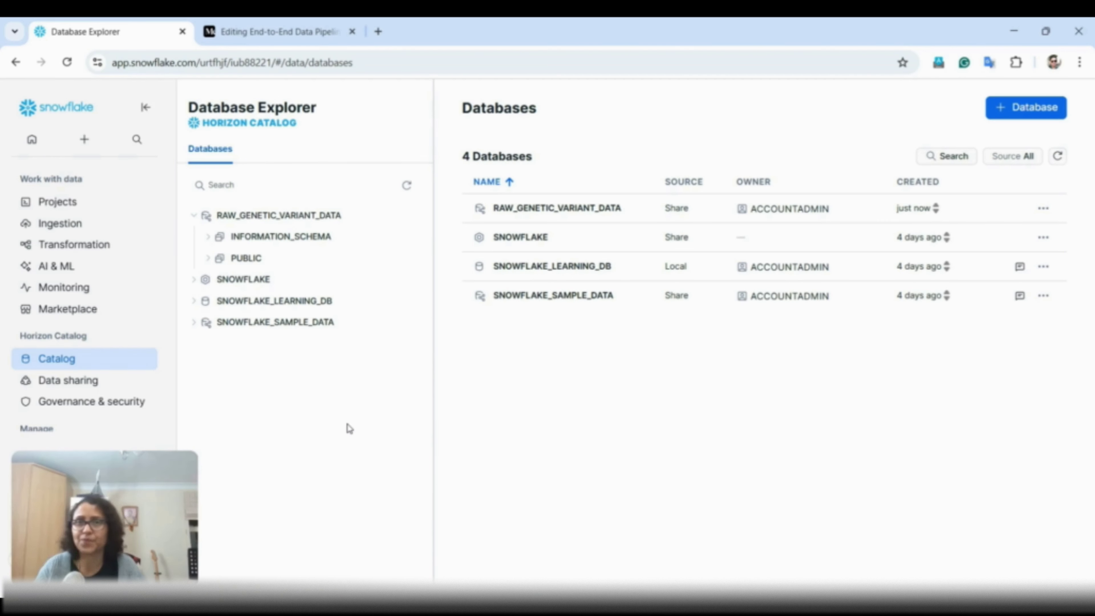
pyautogui.click(210, 260)
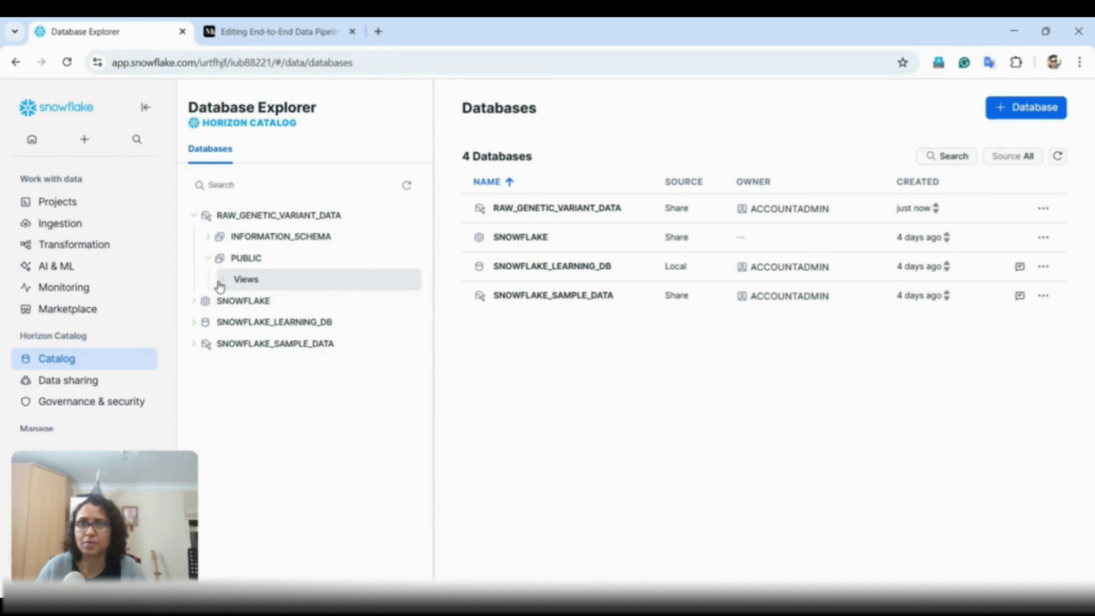
pyautogui.click(221, 281)
# Preview the data of the GENE_PHENOTYPE view and of the VARIANT view.
pyautogui.click(308, 306)
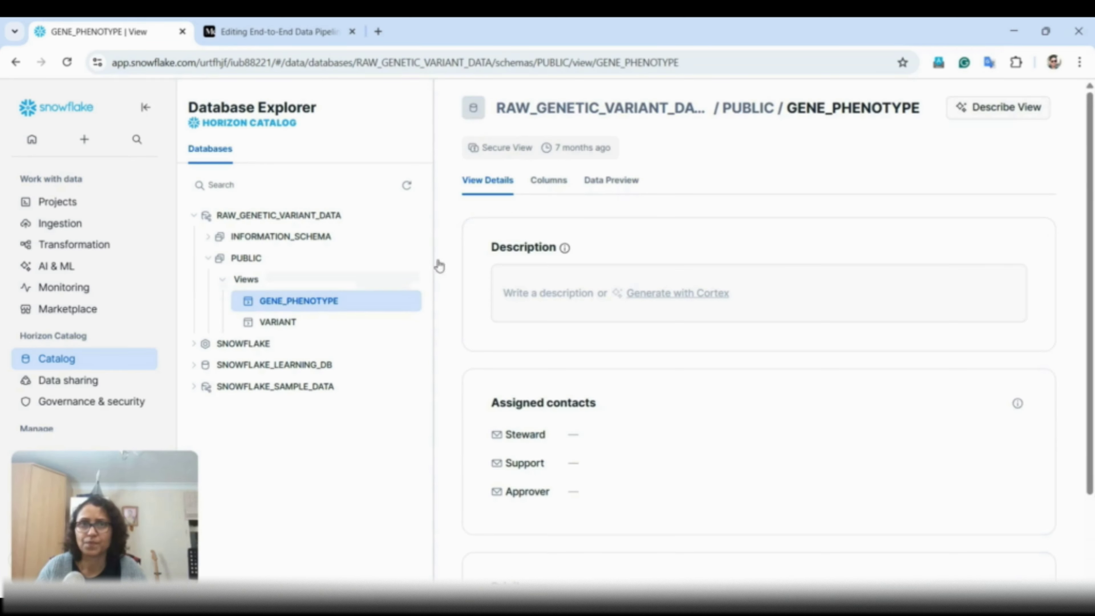
pyautogui.click(617, 183)
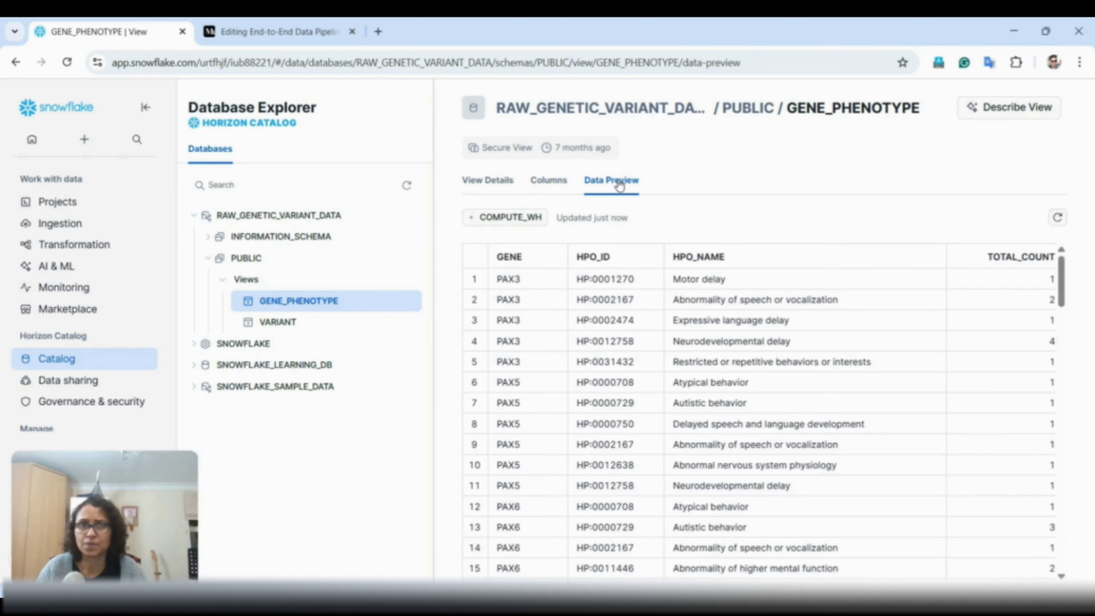
pyautogui.click(280, 322)
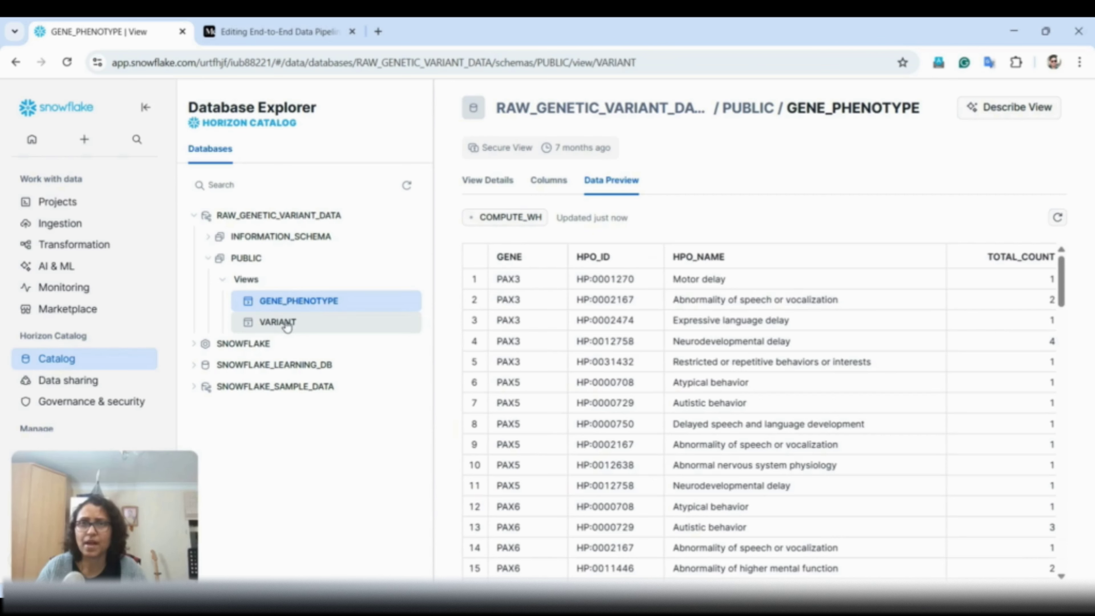
pyautogui.click(620, 184)
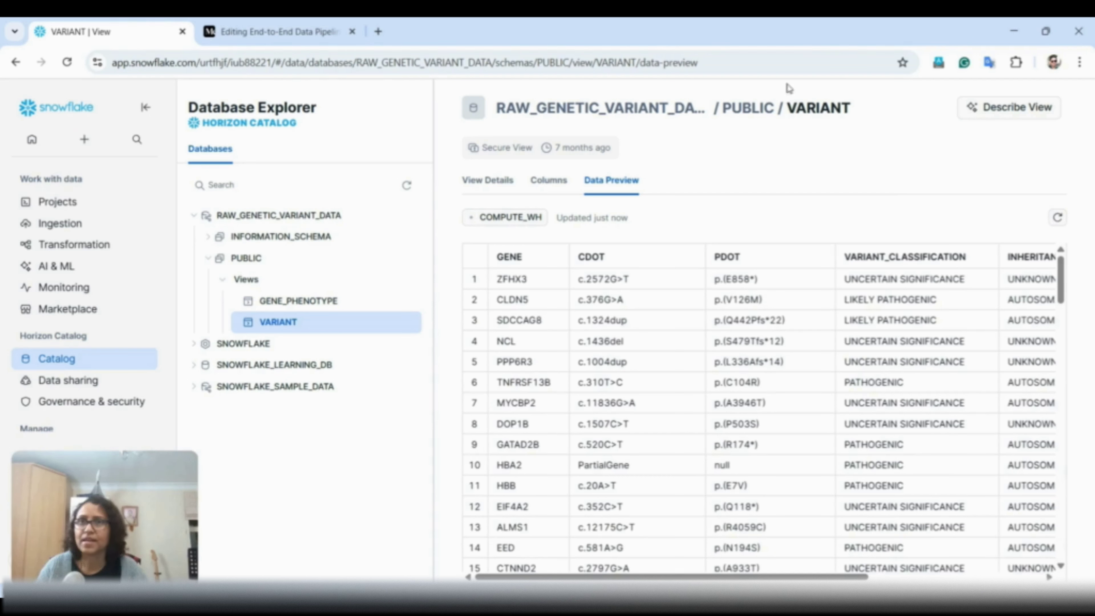
# Create a SQL worksheet and fill it with all the prepared gene variant queries copied from the new 1 file in Notepad++.
pyautogui.click(86, 140)
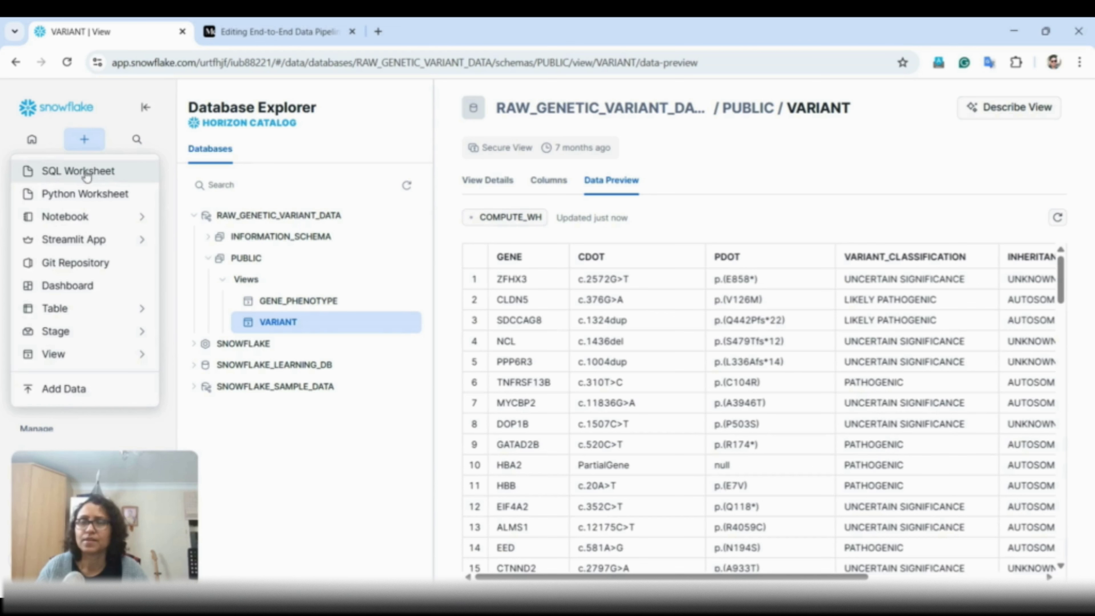
pyautogui.click(88, 174)
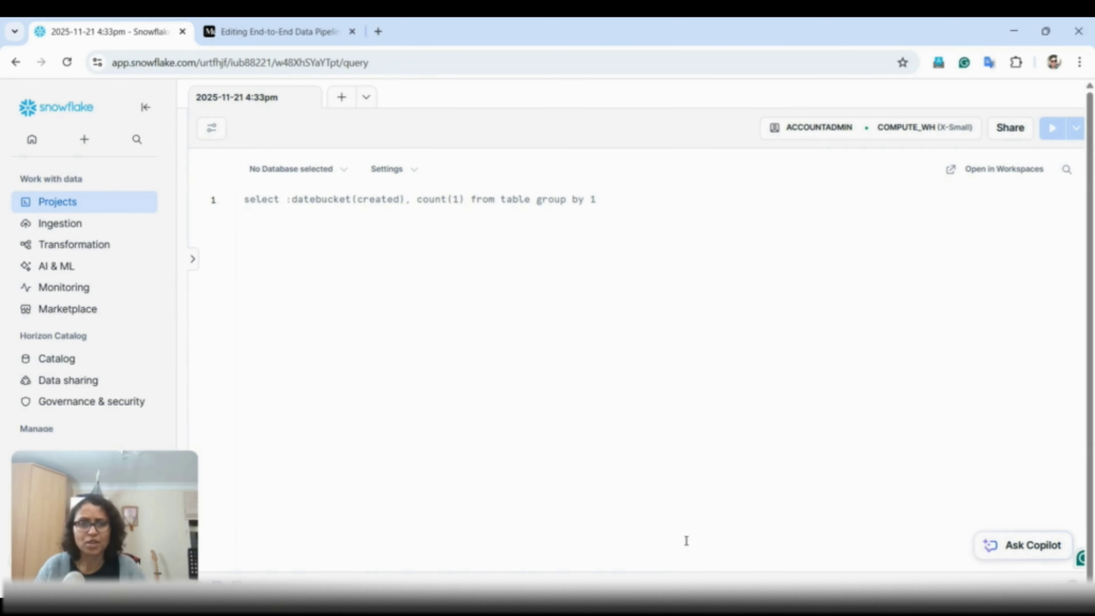
pyautogui.click(769, 592)
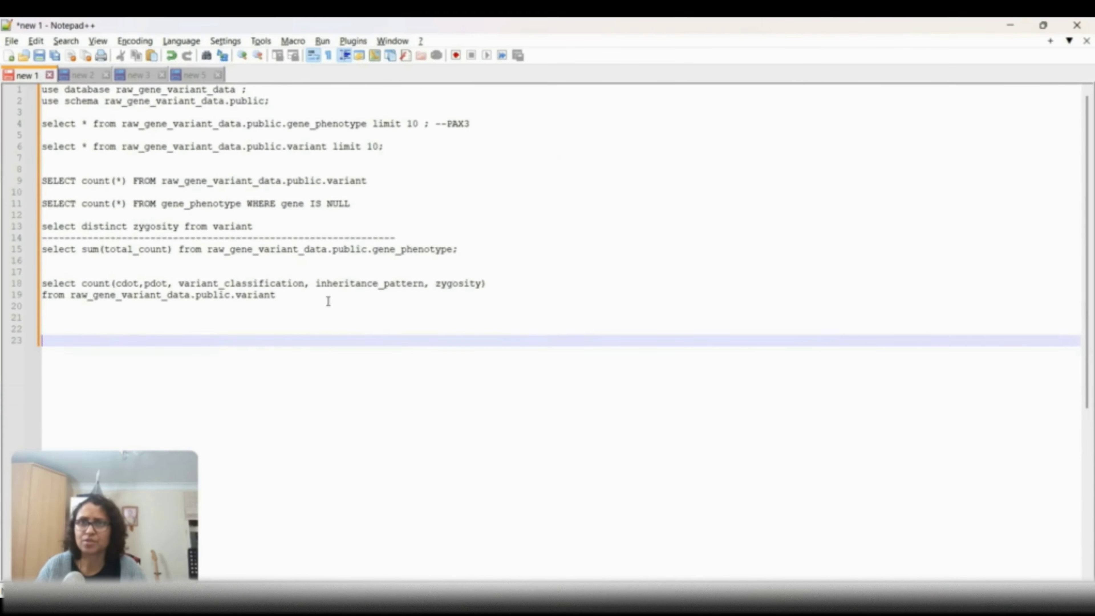
pyautogui.click(356, 307)
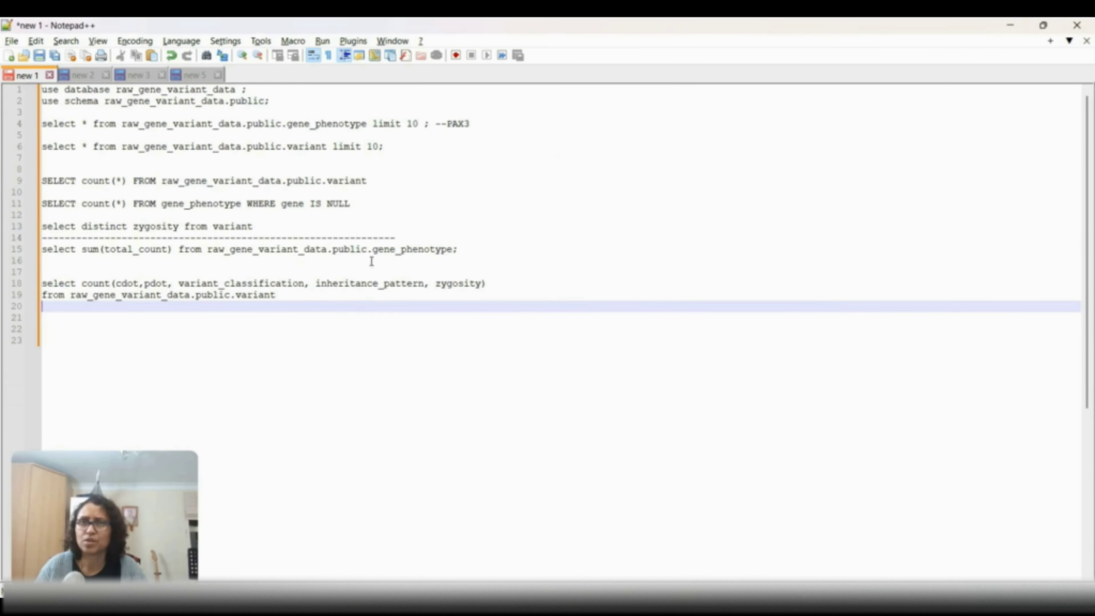
pyautogui.moveTo(363, 304); pyautogui.dragTo(43, 93)
pyautogui.hotkey('ctrl', 'c')
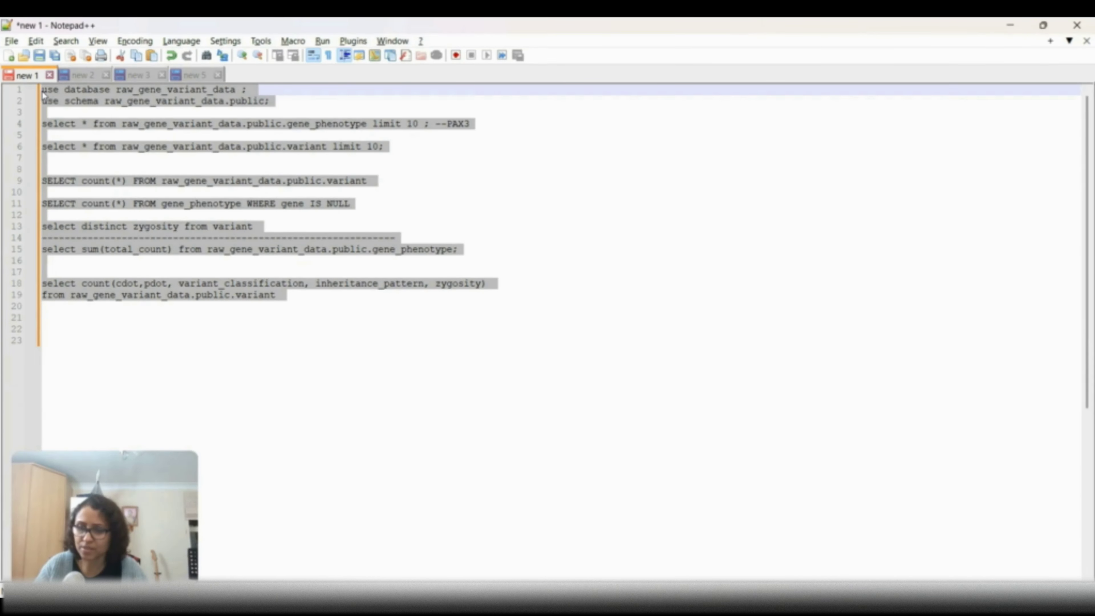
pyautogui.hotkey('alt', 'Tab')
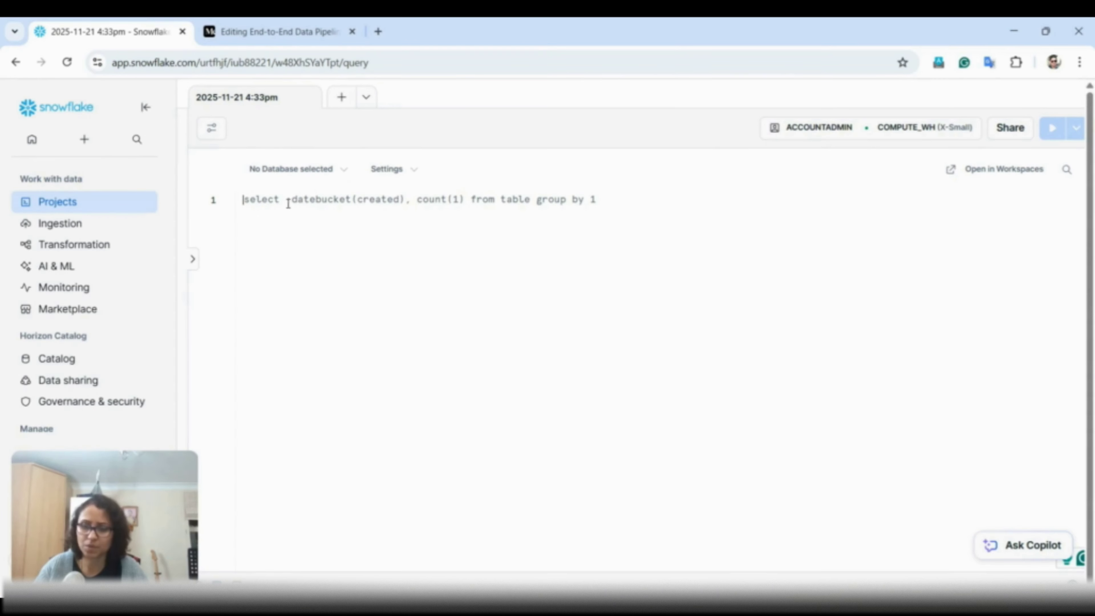
pyautogui.hotkey('ctrl', 'v')
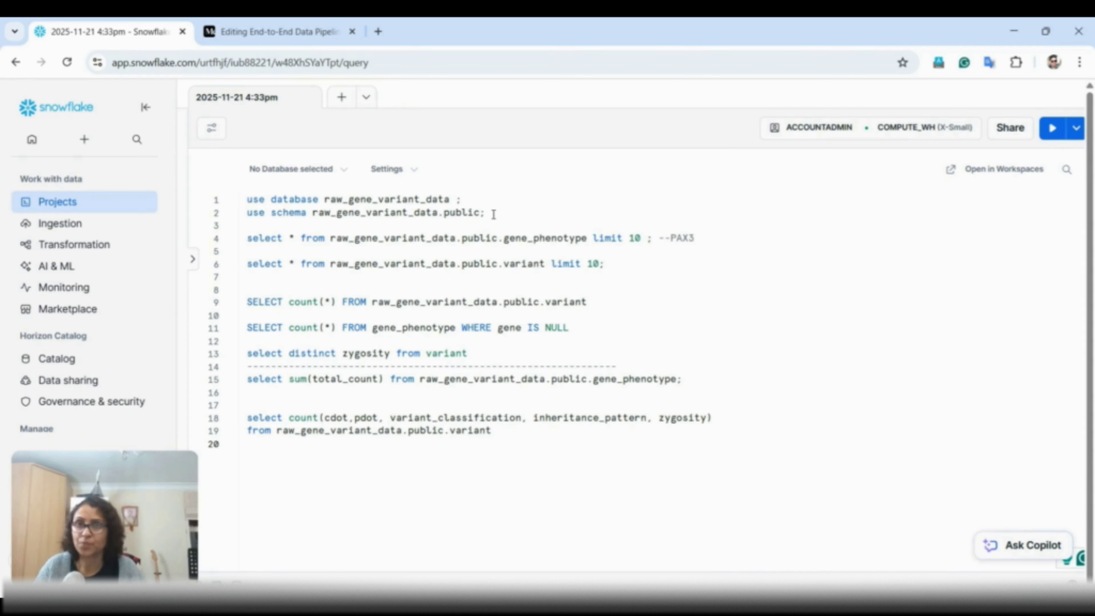
# Try to run the use database and use schema statements for raw_gene_variant_data, and enlarge the query editor area.
pyautogui.moveTo(495, 215); pyautogui.dragTo(239, 204)
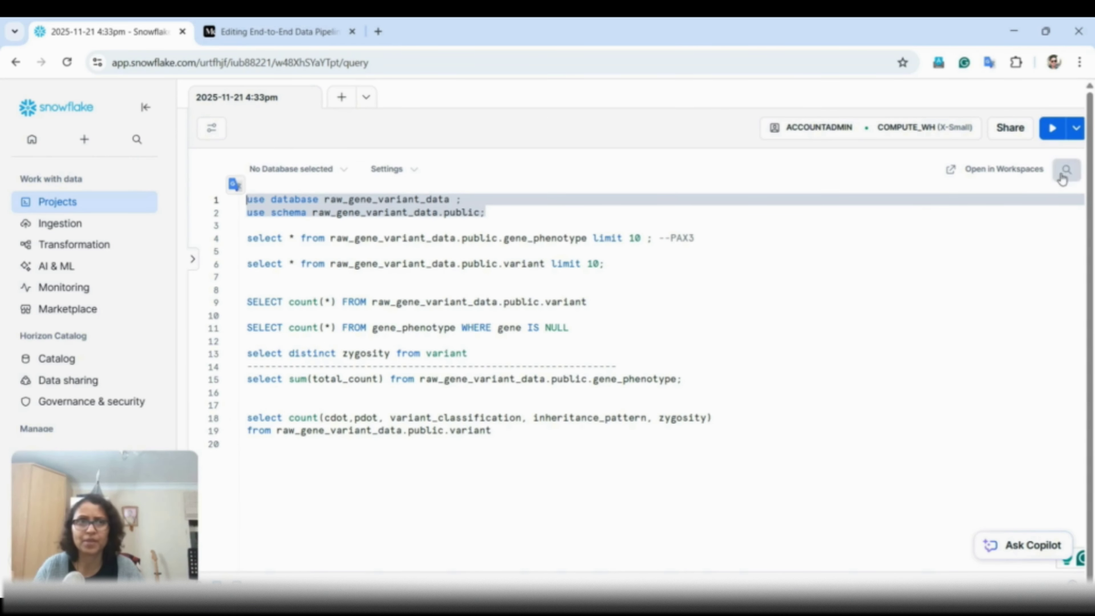
pyautogui.click(1052, 129)
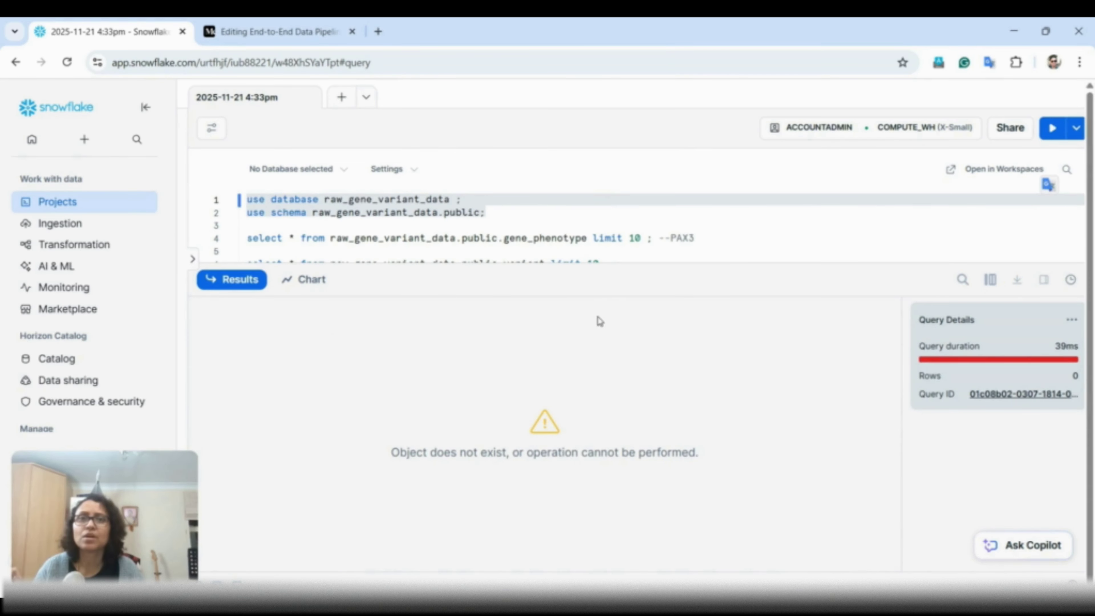
pyautogui.moveTo(596, 262); pyautogui.dragTo(598, 363)
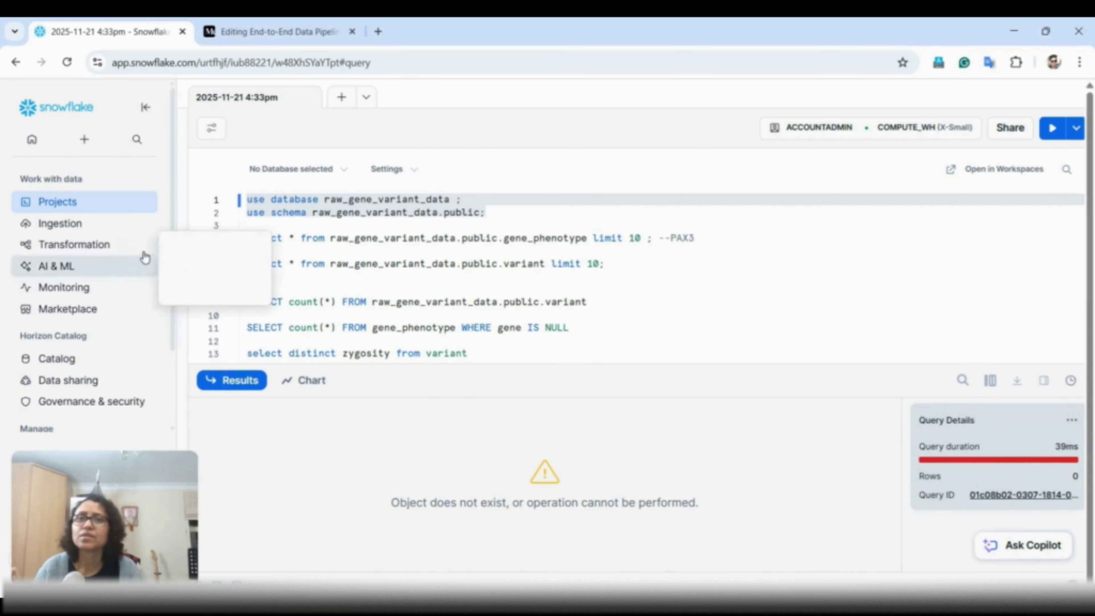
pyautogui.click(434, 229)
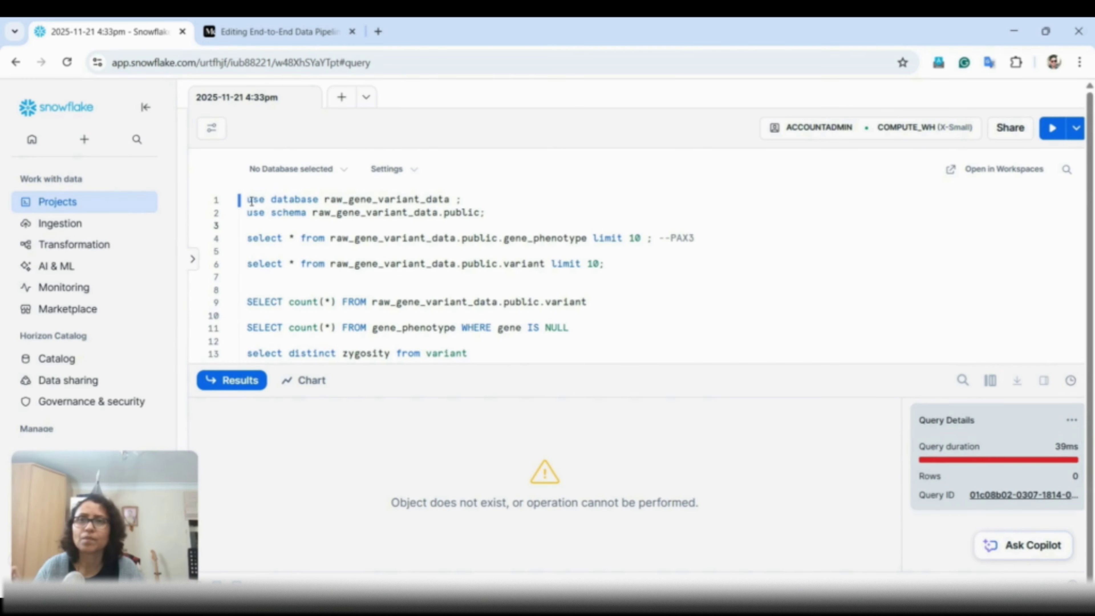
# Check the exact name of the gene variant database in the Database Explorer and return to the query worksheet.
pyautogui.moveTo(108, 203)
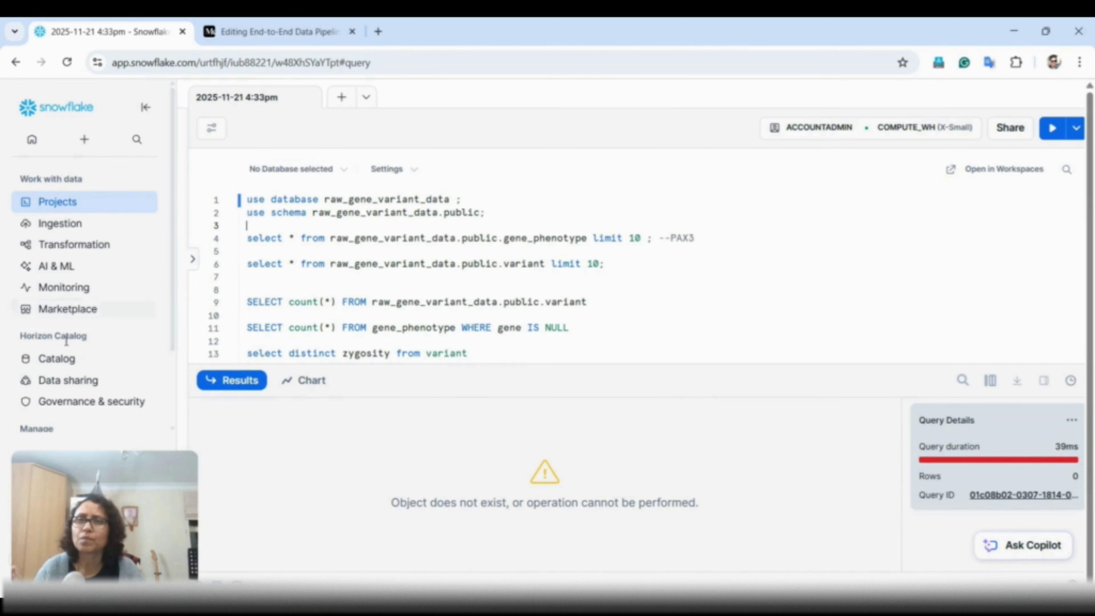
pyautogui.moveTo(69, 361)
pyautogui.click(195, 364)
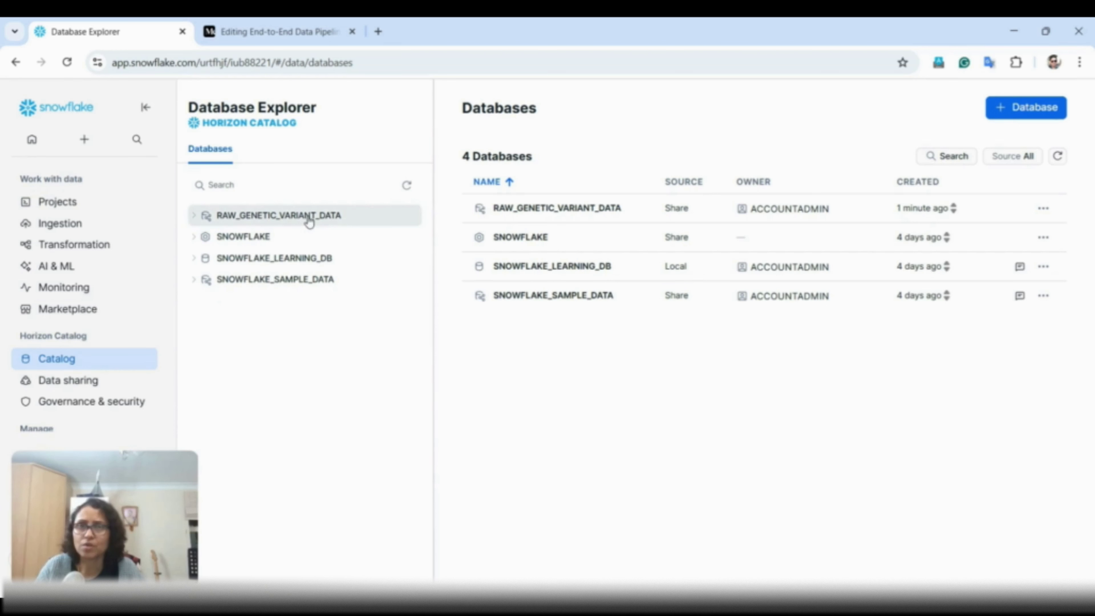
pyautogui.moveTo(80, 206)
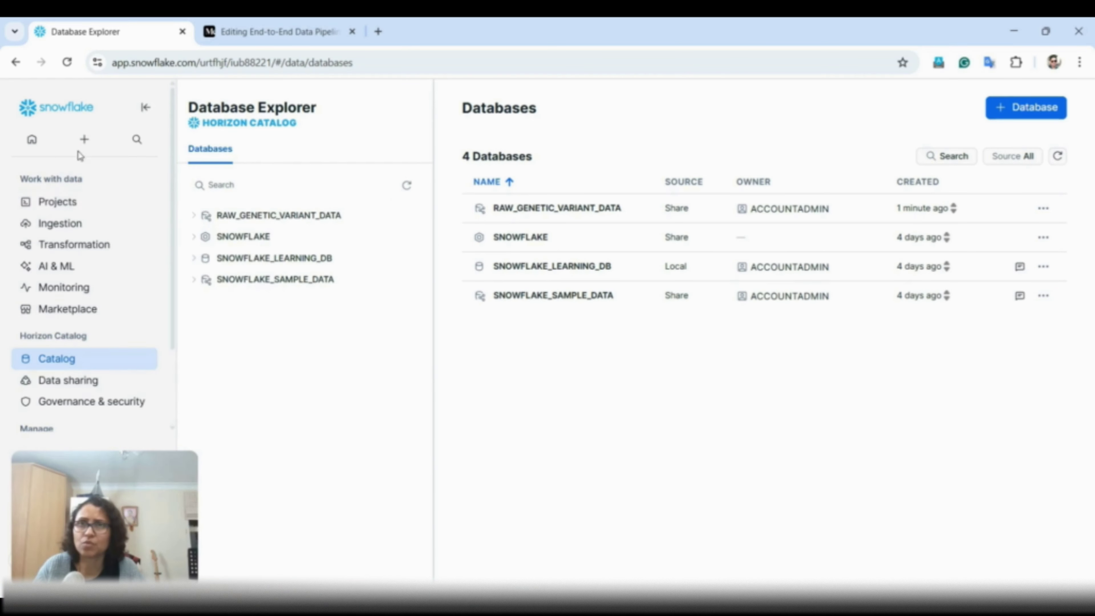
pyautogui.click(195, 203)
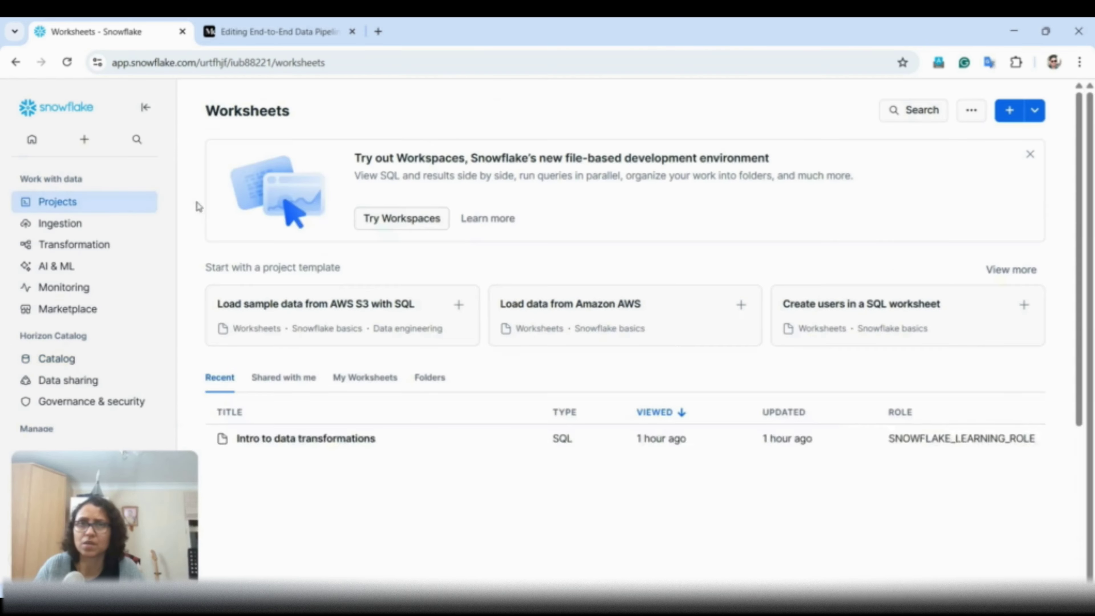
pyautogui.click(330, 444)
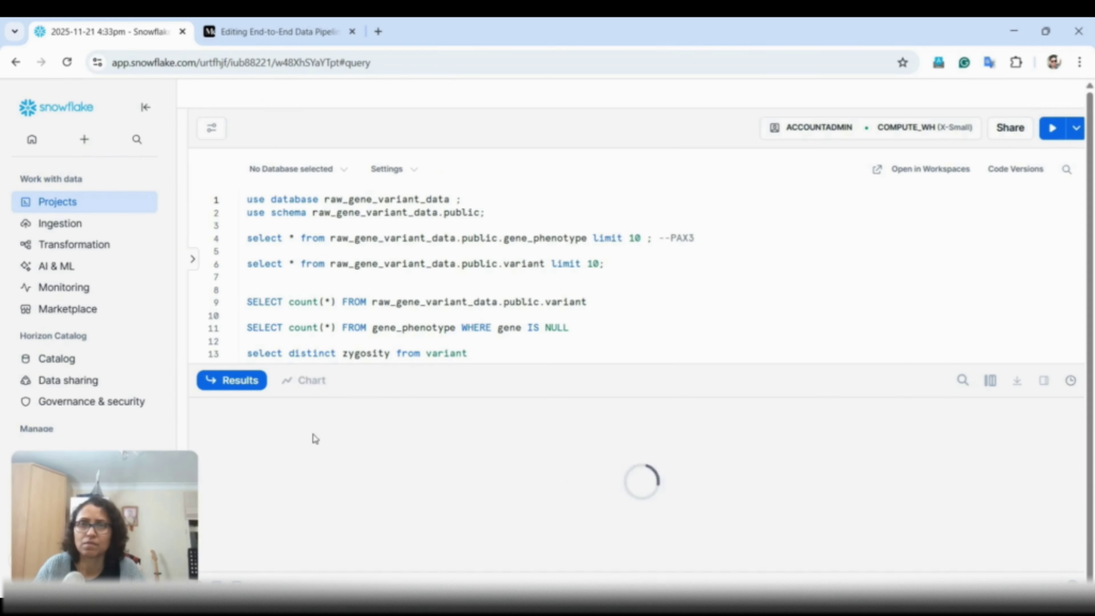
# Correct the database name to raw_genetic_variant_data in the use database and use schema statements.
pyautogui.write('tic')
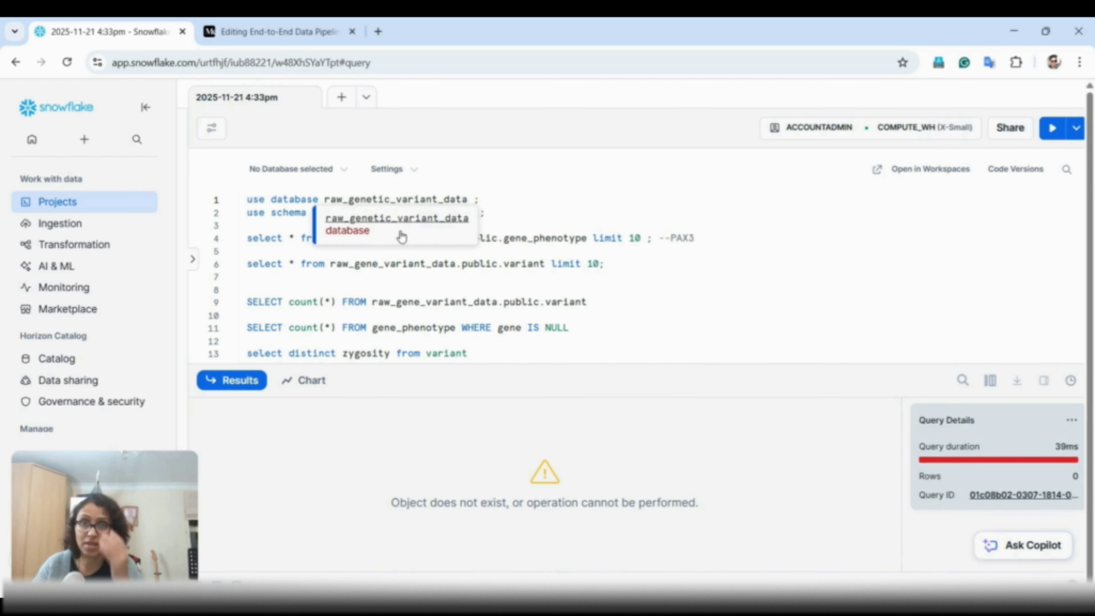
pyautogui.click(405, 218)
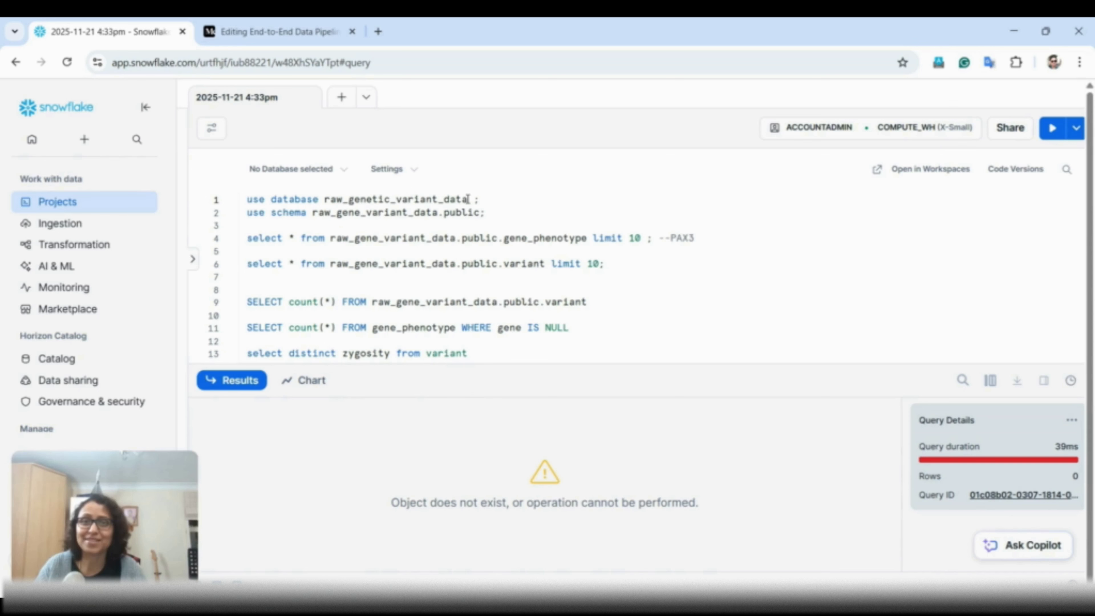
pyautogui.moveTo(466, 199); pyautogui.dragTo(439, 211)
pyautogui.write('raw_genetic_variant_data')
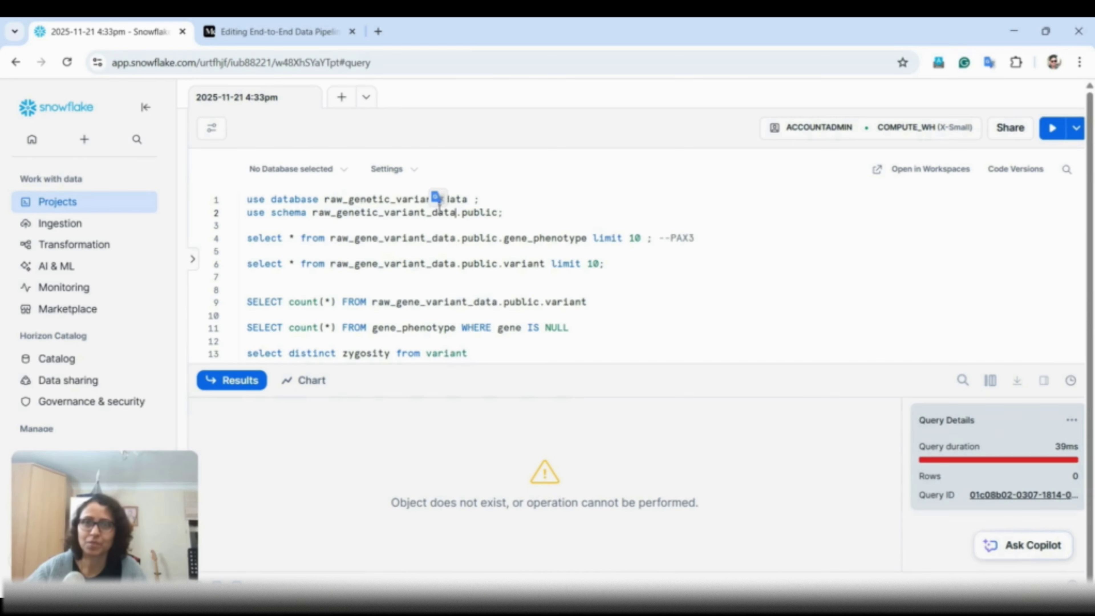
# Run the use database and use schema statements, and run the gene_phenotype sample query with its database name corrected to raw_genetic_variant_data.
pyautogui.moveTo(513, 213); pyautogui.dragTo(246, 199)
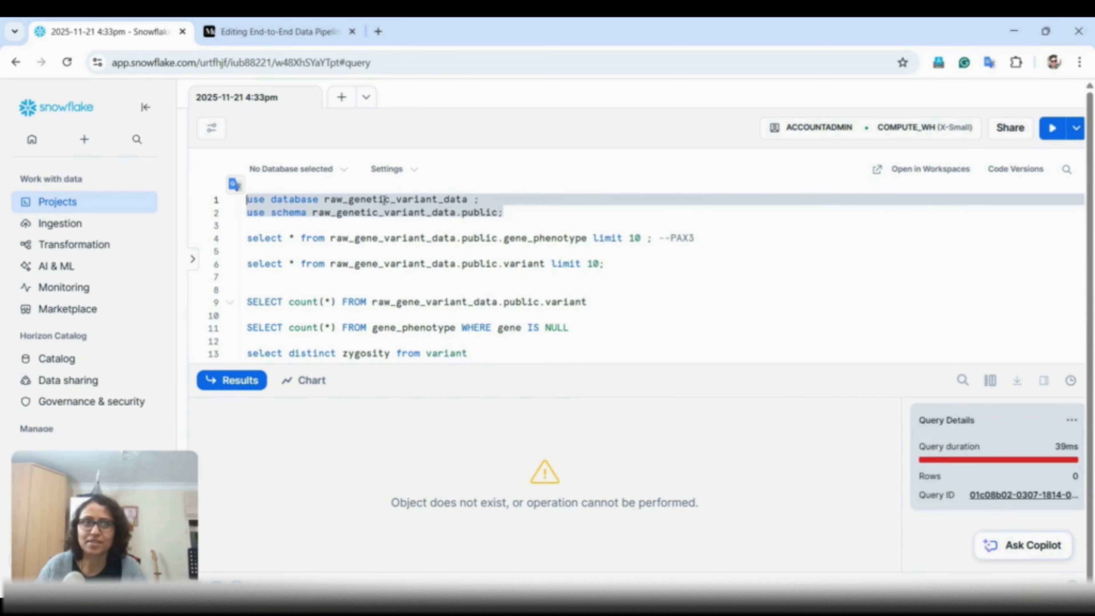
pyautogui.click(1052, 132)
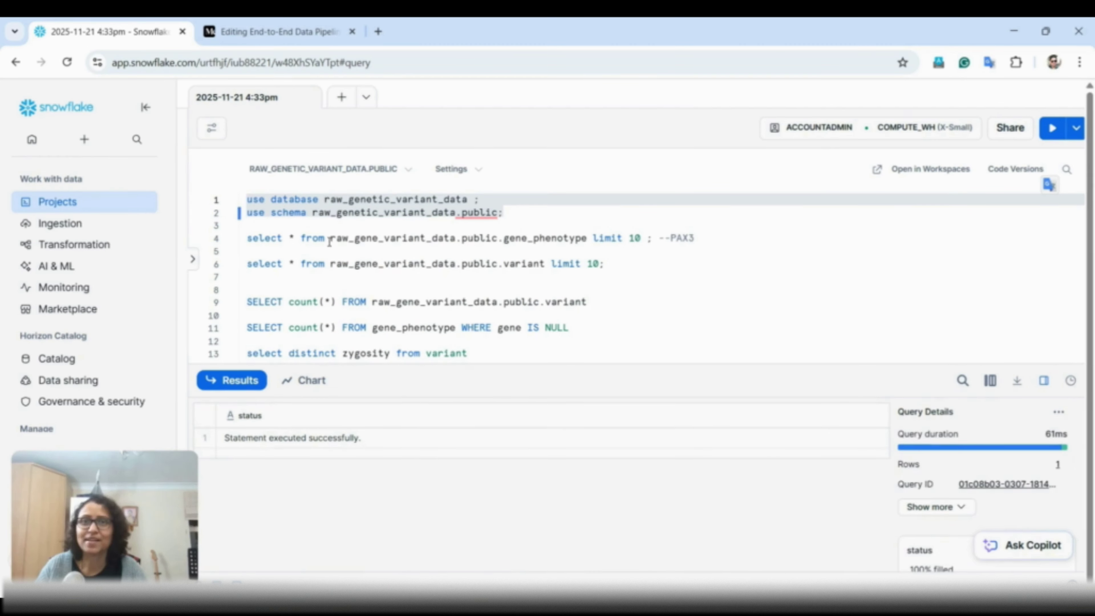
pyautogui.moveTo(331, 238); pyautogui.dragTo(456, 242)
pyautogui.write('raw_genetic_variant_data')
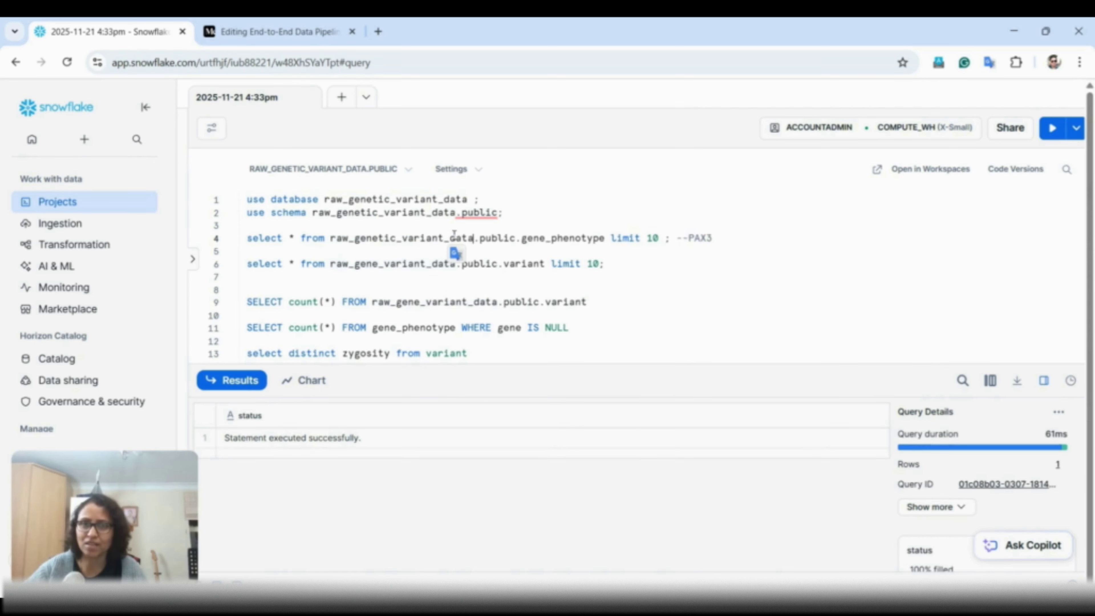
pyautogui.moveTo(660, 239); pyautogui.dragTo(237, 249)
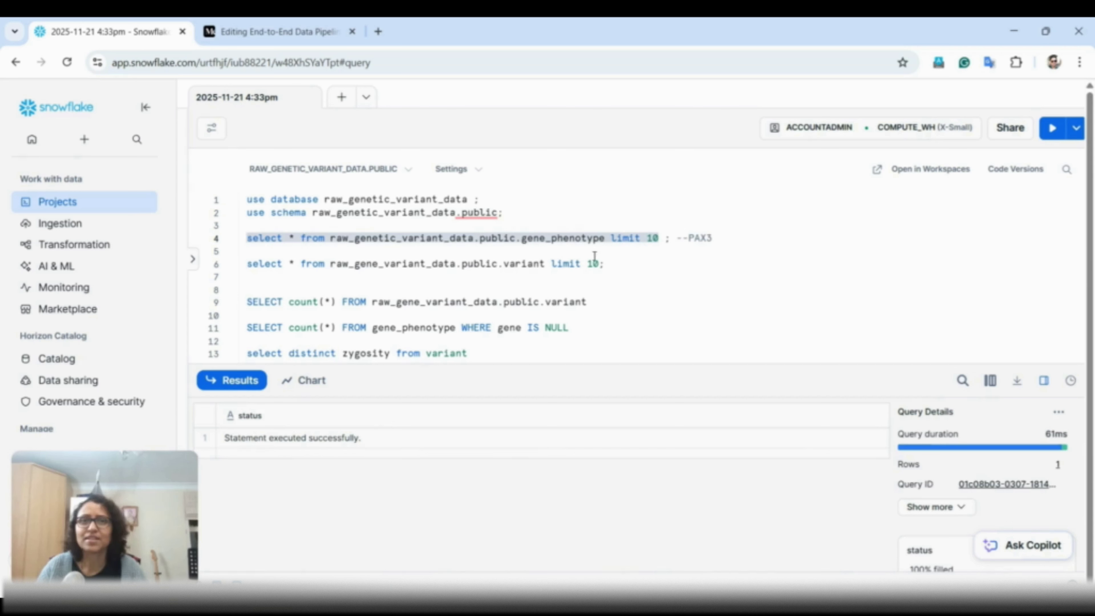
pyautogui.click(1053, 129)
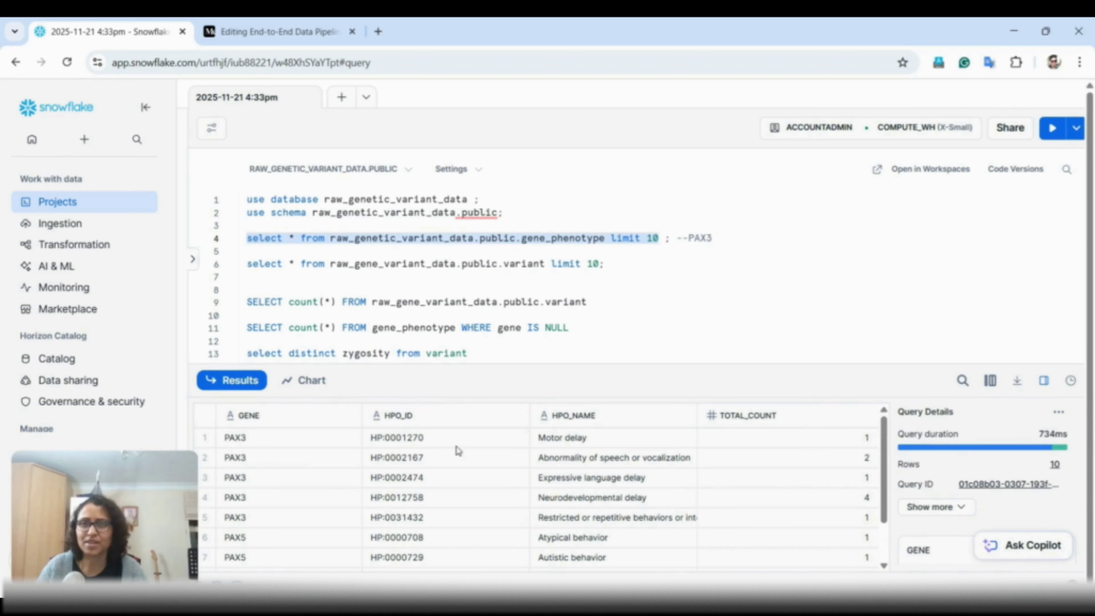
# Correct the database name to raw_genetic_variant_data in the variant sample query limited to 10 rows and run it.
pyautogui.moveTo(331, 264); pyautogui.dragTo(458, 263)
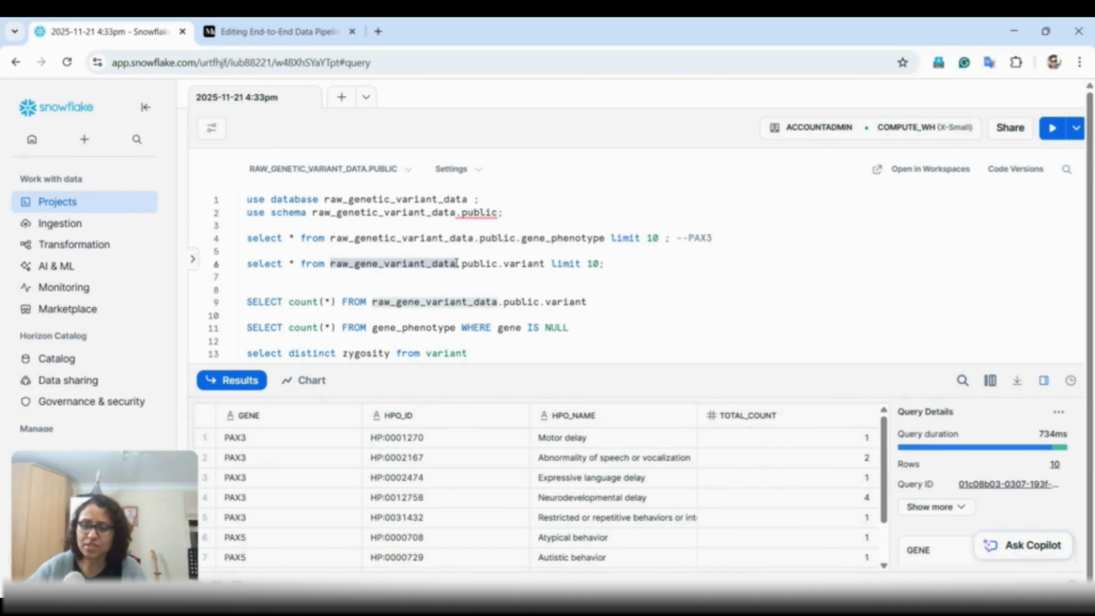
pyautogui.write('raw_genetic_variant_data')
pyautogui.moveTo(623, 265); pyautogui.dragTo(246, 264)
pyautogui.click(1051, 130)
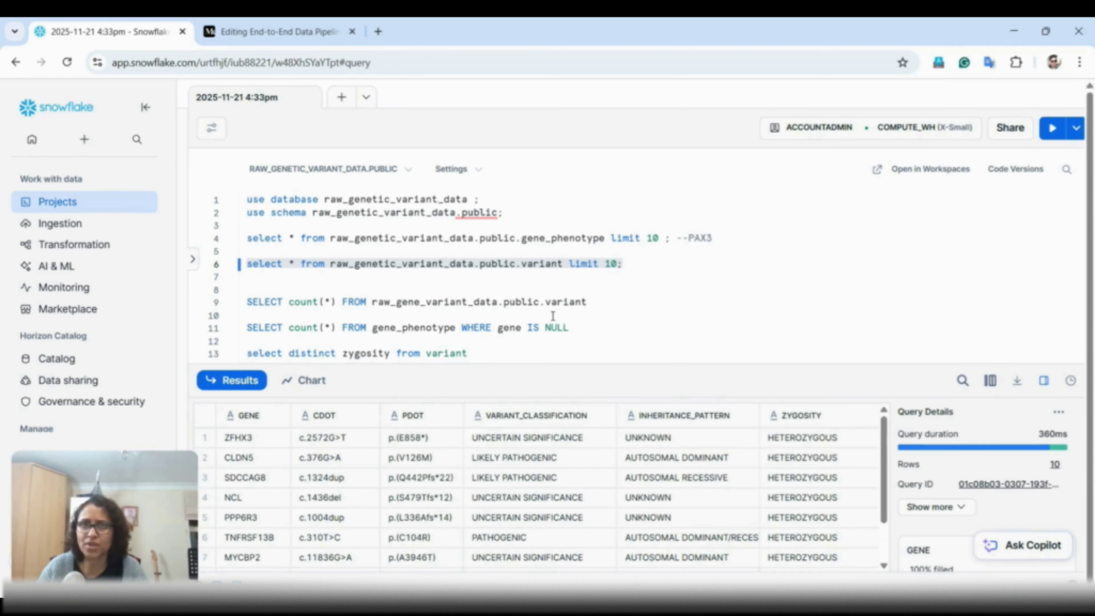
# Correct the database name to raw_genetic_variant_data in the query counting all rows of the variant view and run it.
pyautogui.scroll(-3, 328, 289)
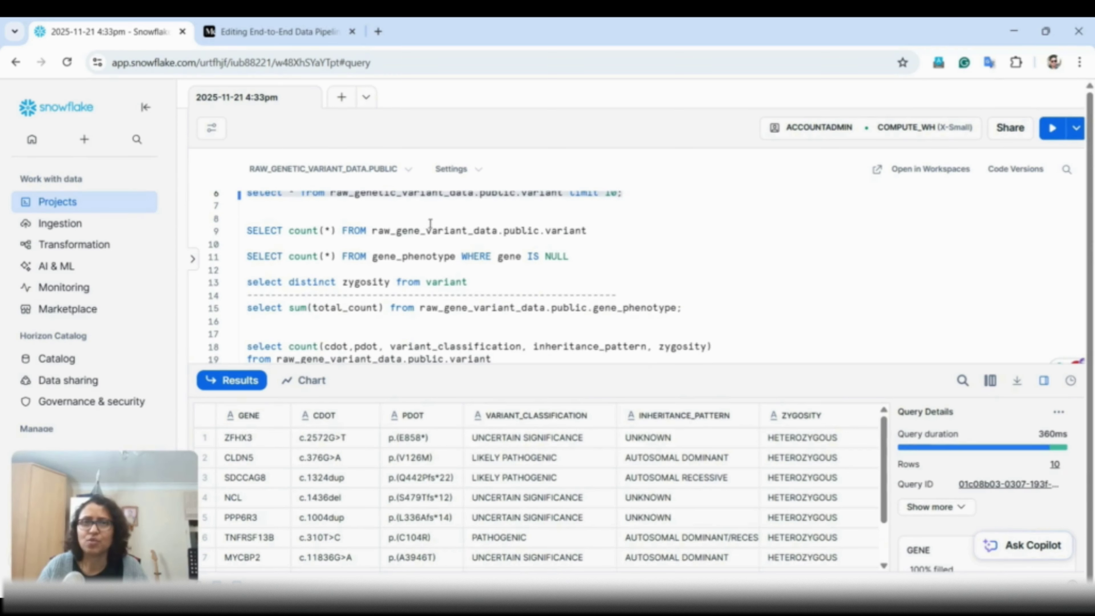
pyautogui.moveTo(372, 230); pyautogui.dragTo(498, 231)
pyautogui.moveTo(614, 232); pyautogui.dragTo(248, 232)
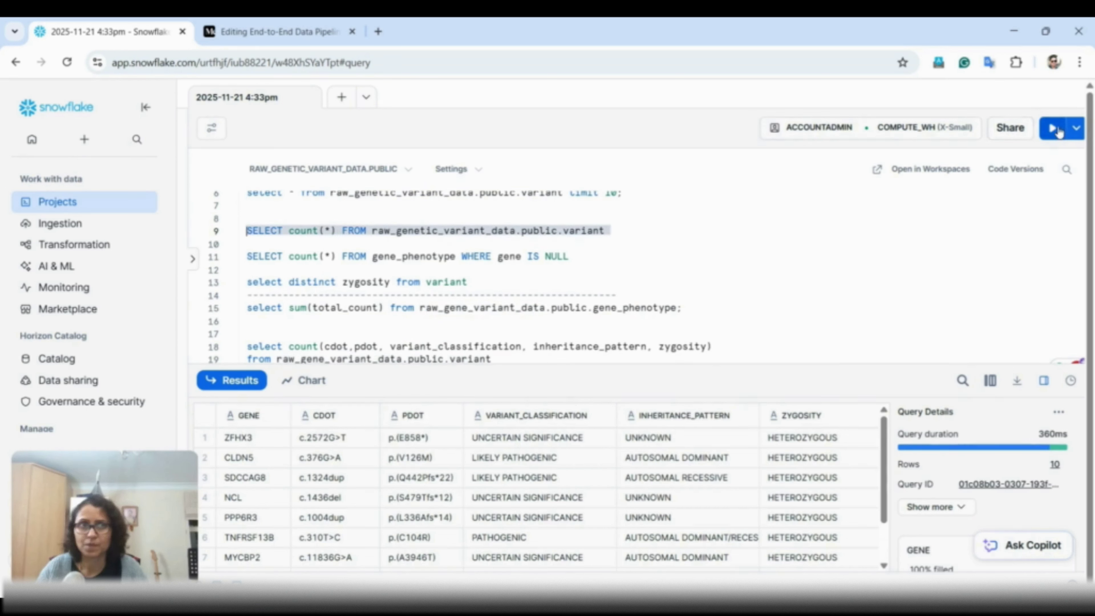
pyautogui.click(1053, 130)
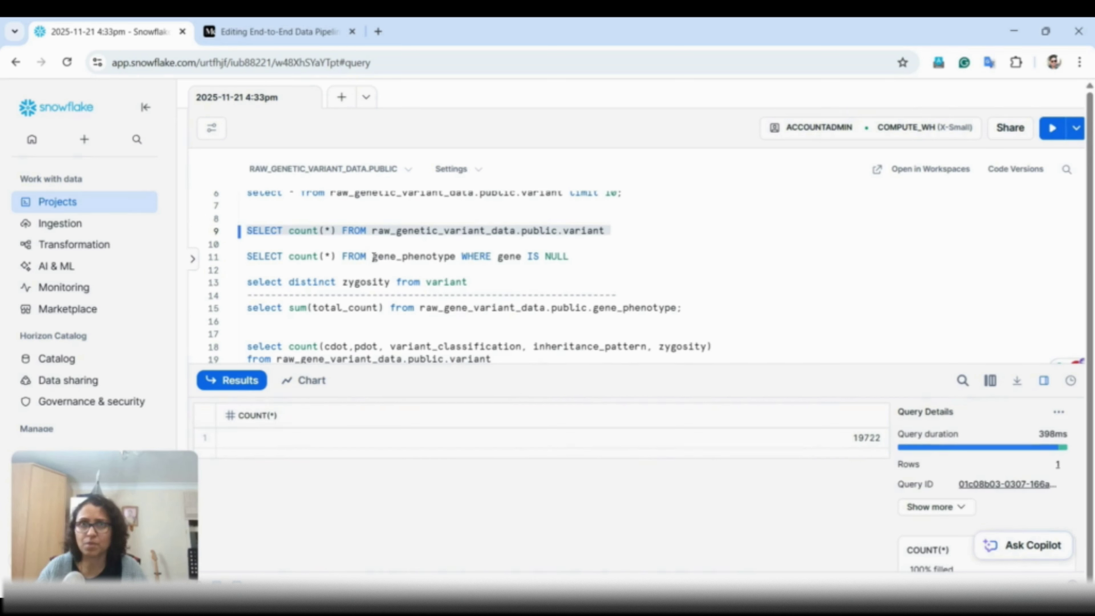
# Run the query that counts gene_phenotype rows where gene is null.
pyautogui.moveTo(372, 258); pyautogui.dragTo(401, 258)
pyautogui.moveTo(579, 257); pyautogui.dragTo(245, 258)
pyautogui.click(1052, 130)
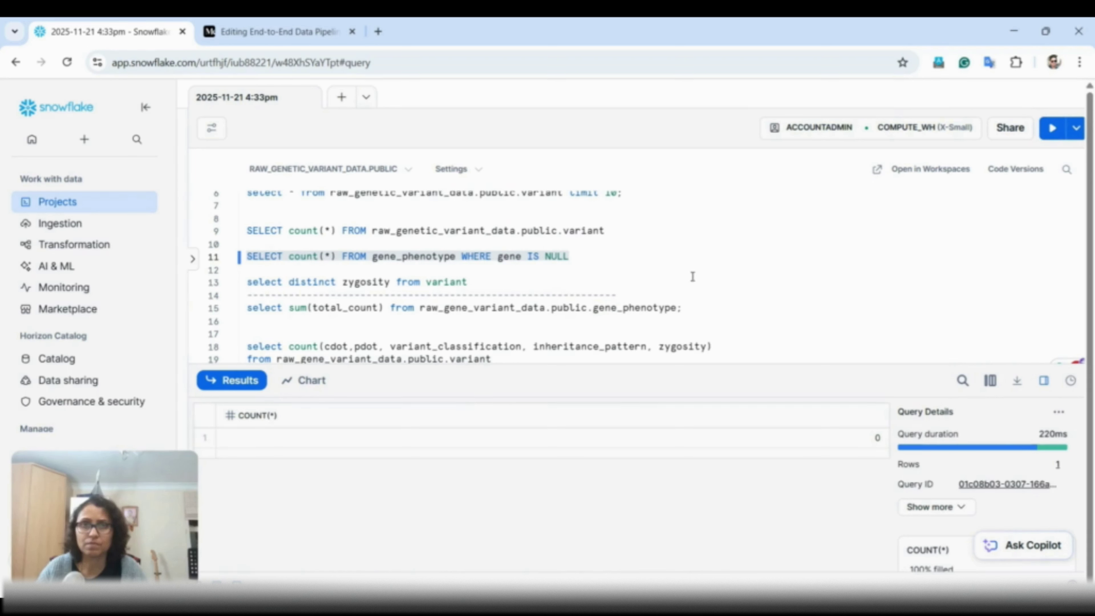
# Qualify gene_phenotype with raw_genetic_variant_data.public in the null gene count query and rerun it.
pyautogui.click(372, 258)
pyautogui.write('raw_genetic_variant_data')
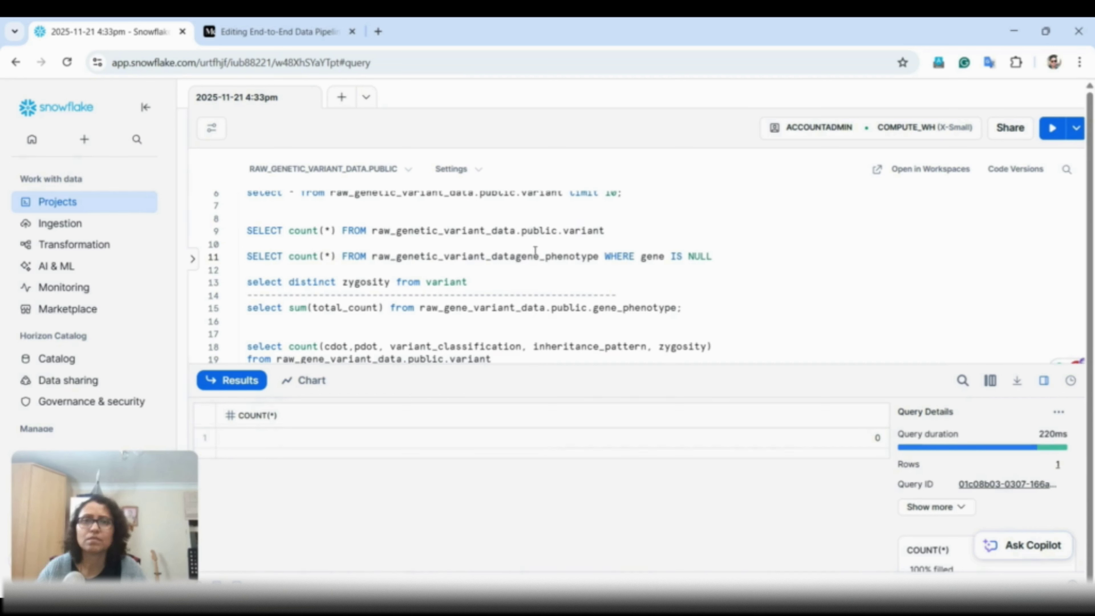
pyautogui.write('.public.')
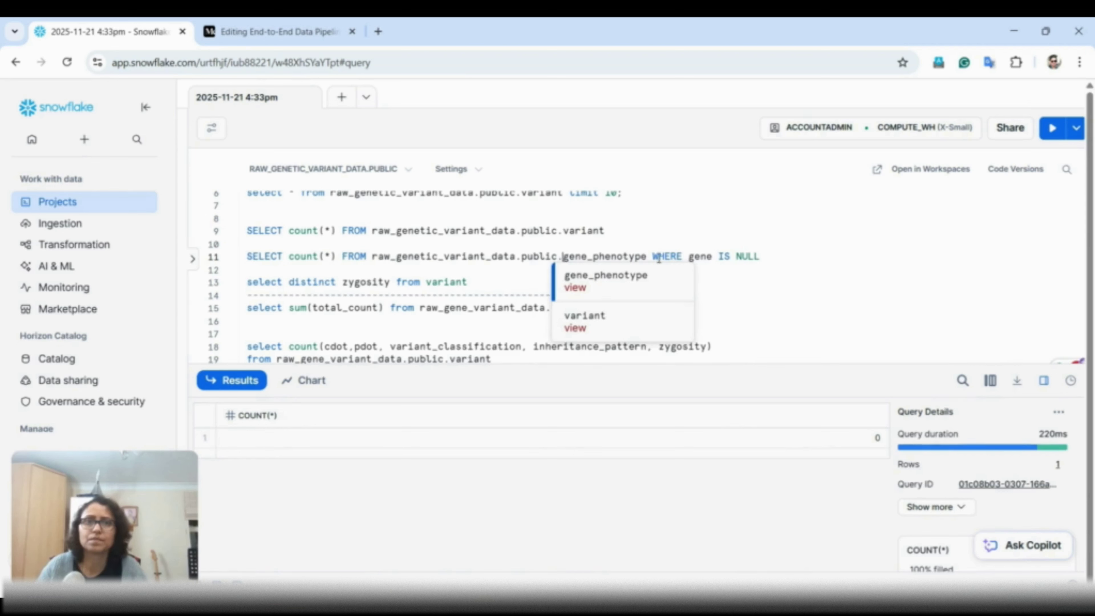
pyautogui.click(792, 280)
pyautogui.moveTo(792, 256); pyautogui.dragTo(413, 256)
pyautogui.click(711, 279)
pyautogui.click(653, 257)
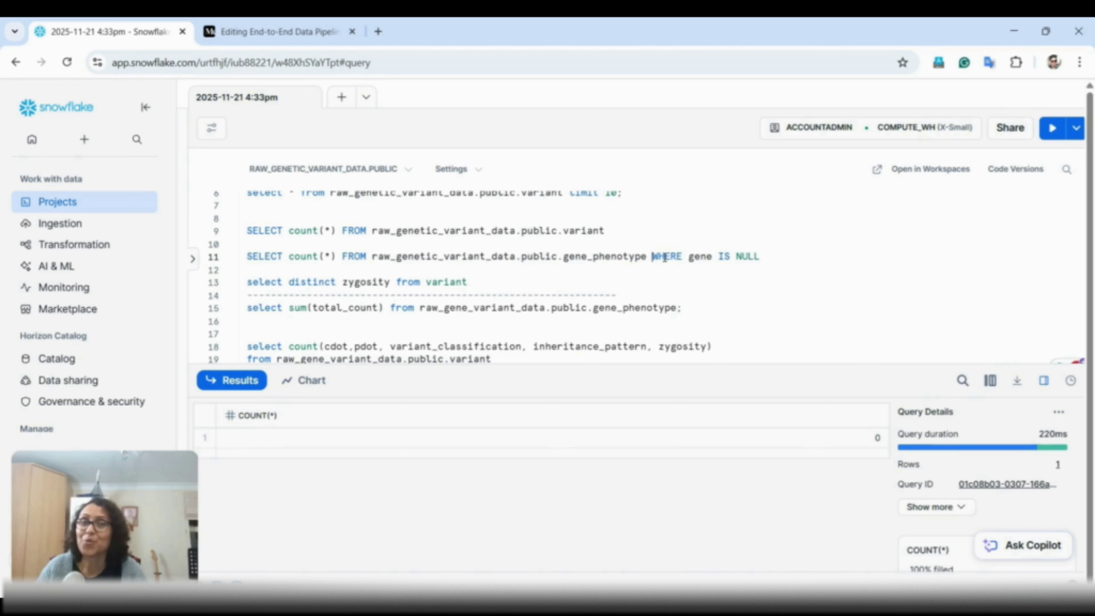
pyautogui.moveTo(788, 259); pyautogui.dragTo(241, 259)
pyautogui.click(1050, 129)
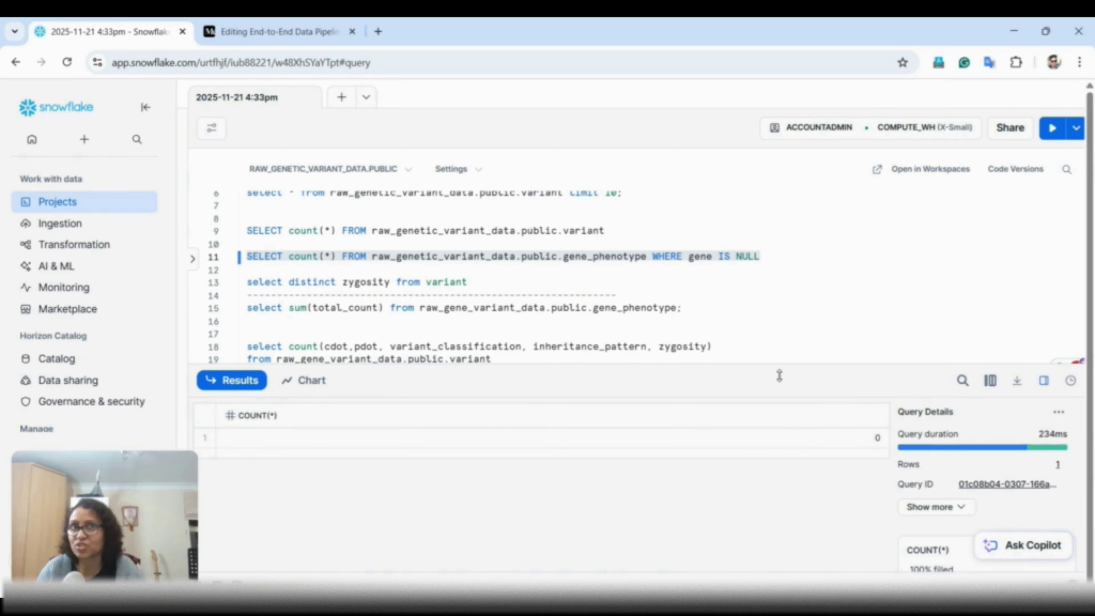
# Correct the database name to raw_genetic_variant_data in the sum(total_count) query on gene_phenotype and run it.
pyautogui.click(499, 282)
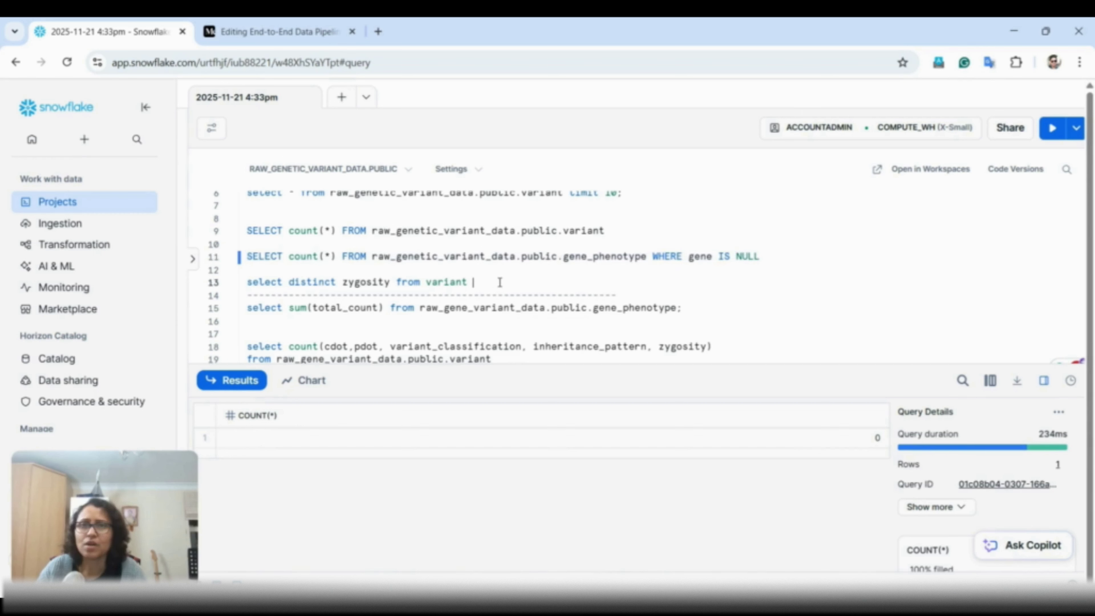
pyautogui.click(697, 307)
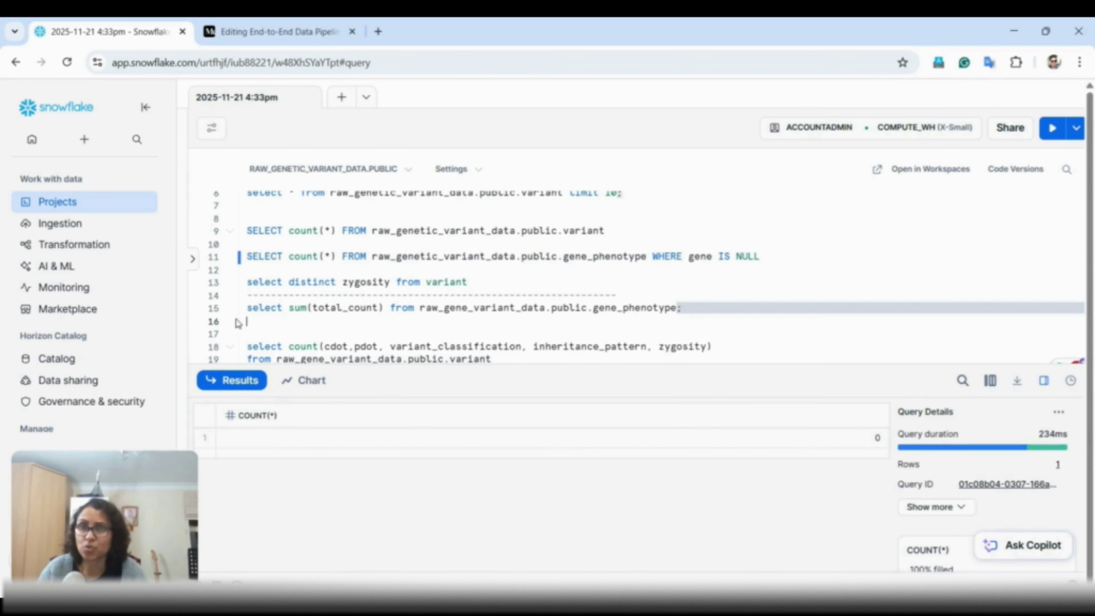
pyautogui.hotkey('shift', 'Home')
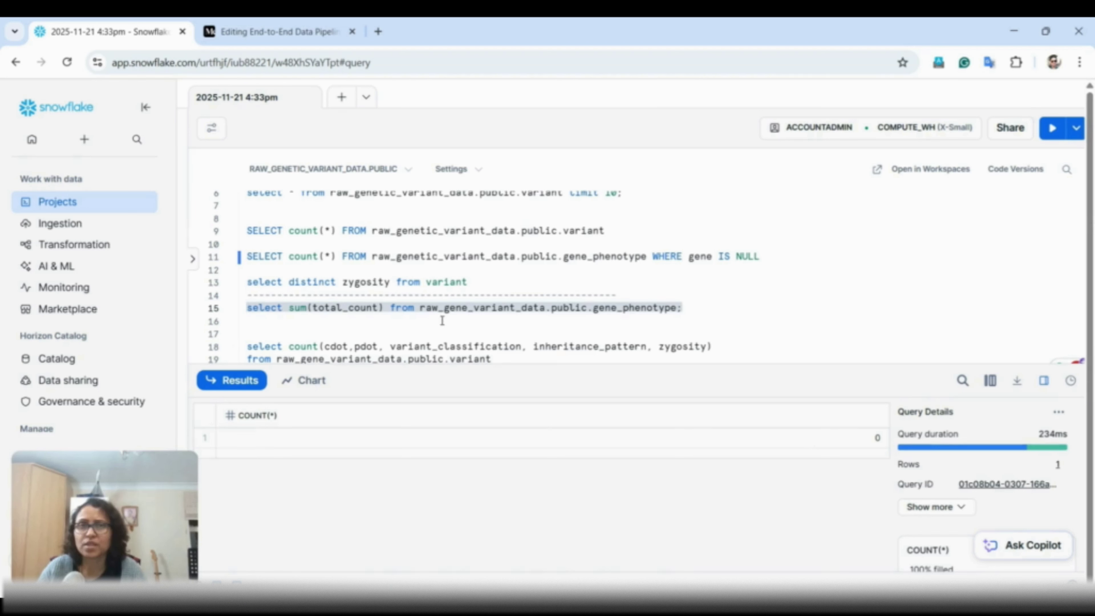
pyautogui.press('Down')
pyautogui.moveTo(544, 307); pyautogui.dragTo(421, 310)
pyautogui.write('raw_genetic_variant_data')
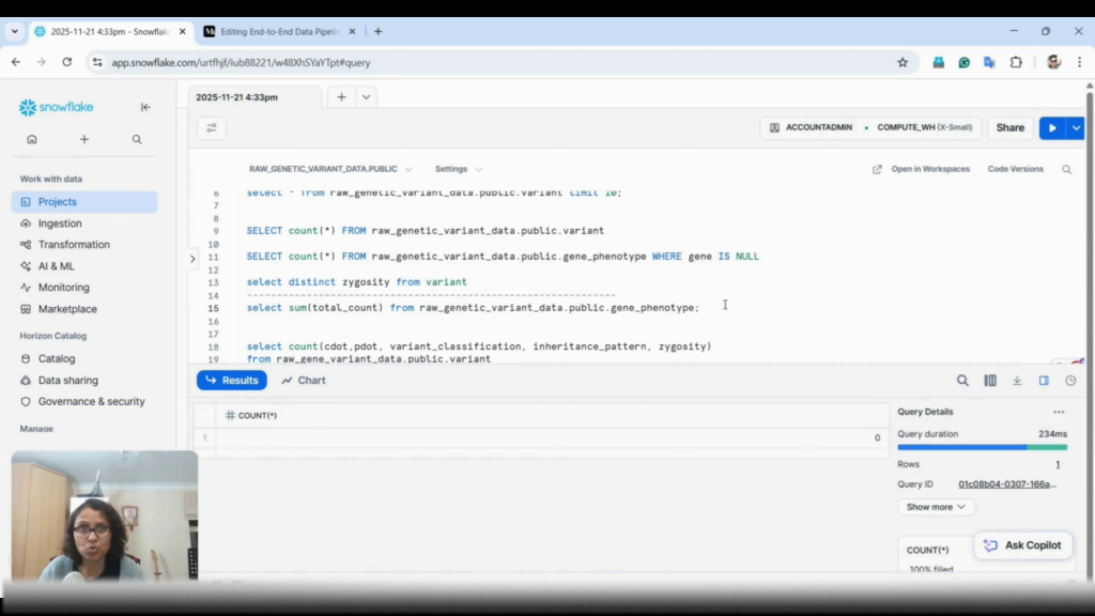
pyautogui.moveTo(716, 315); pyautogui.dragTo(244, 310)
pyautogui.click(1054, 130)
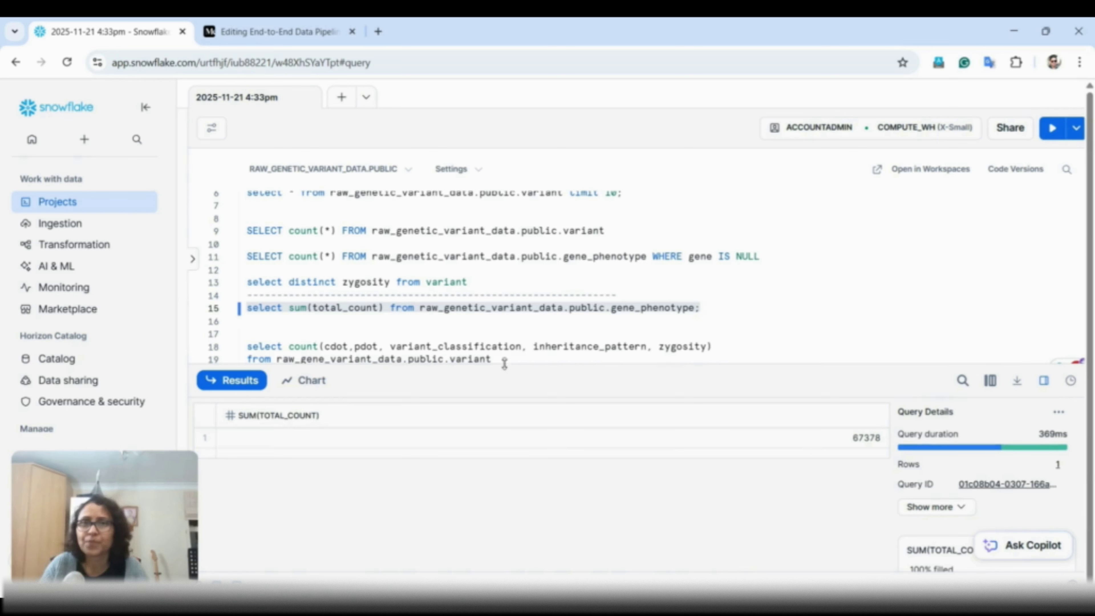
# Try to run the count query over cdot, pdot, variant_classification, inheritance_pattern and zygosity against raw_gene_variant_data.
pyautogui.scroll(-1, 605, 326)
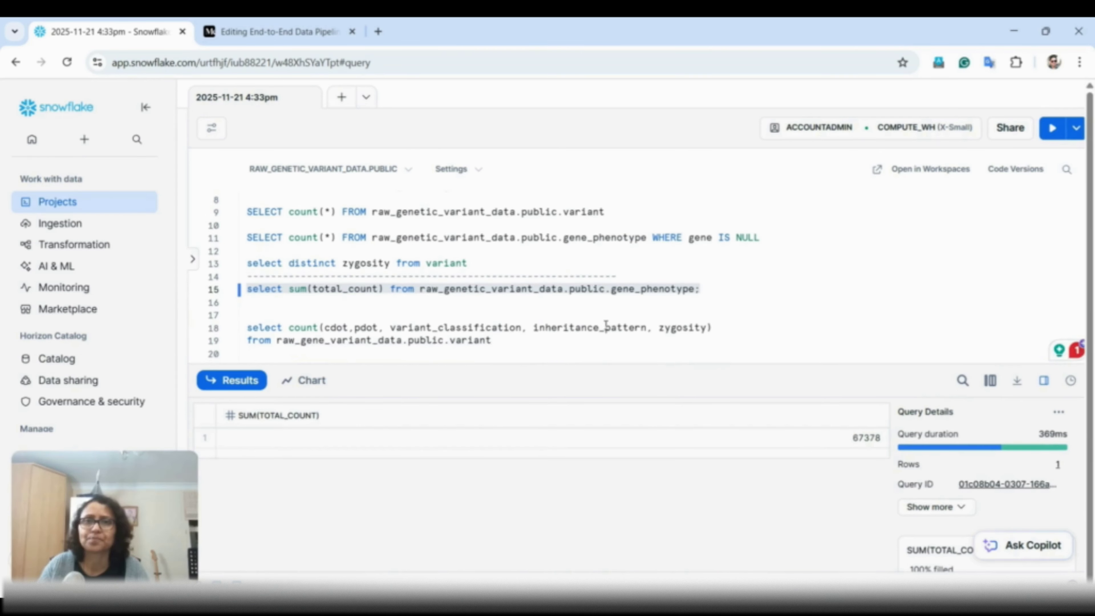
pyautogui.moveTo(500, 341); pyautogui.dragTo(247, 328)
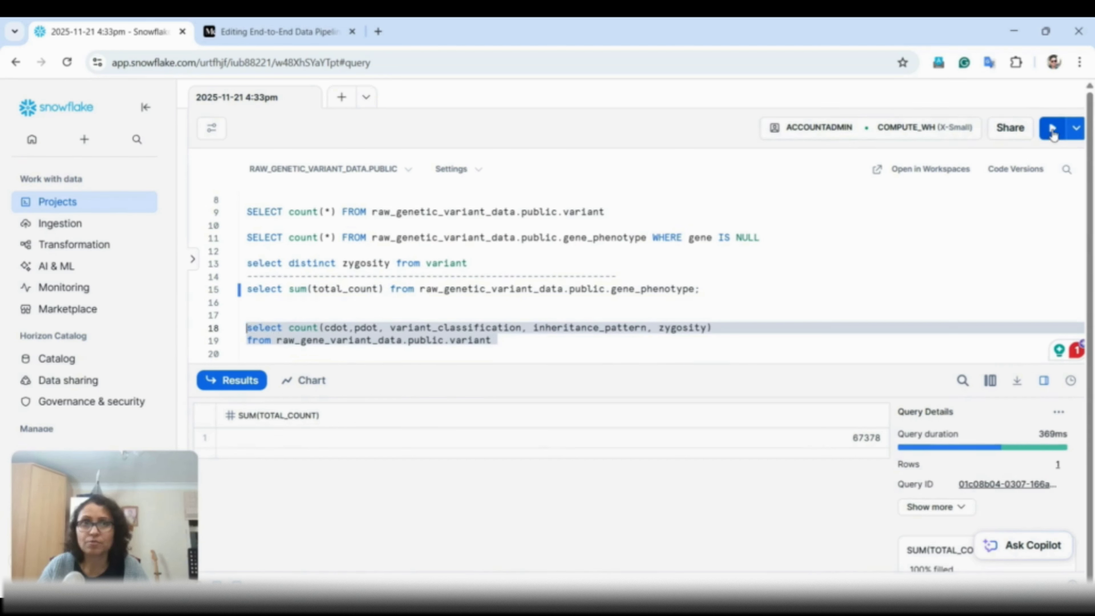
pyautogui.click(1052, 131)
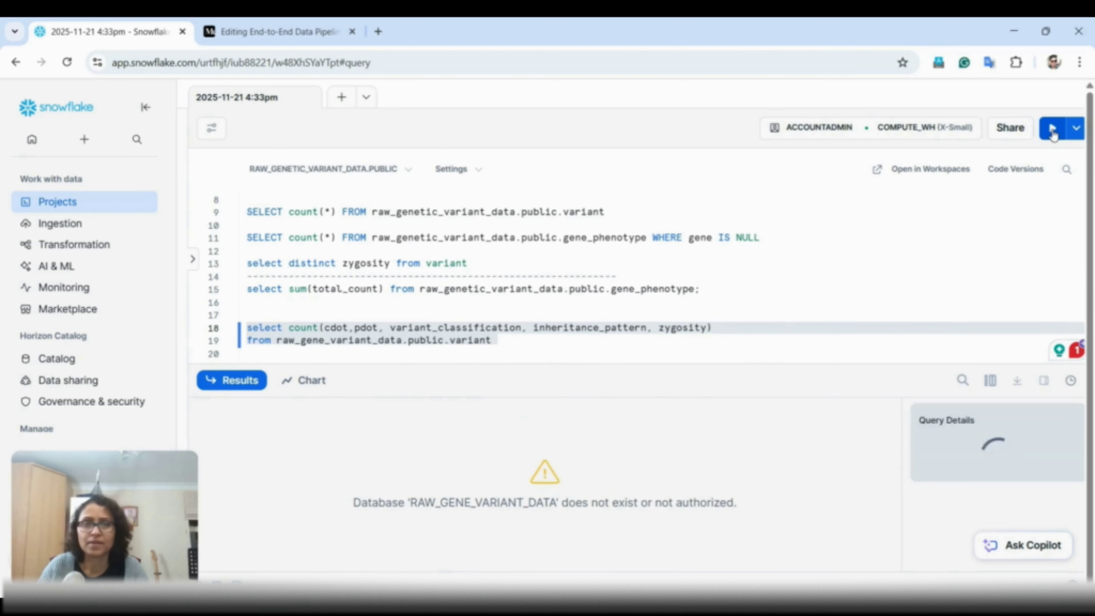
pyautogui.click(589, 352)
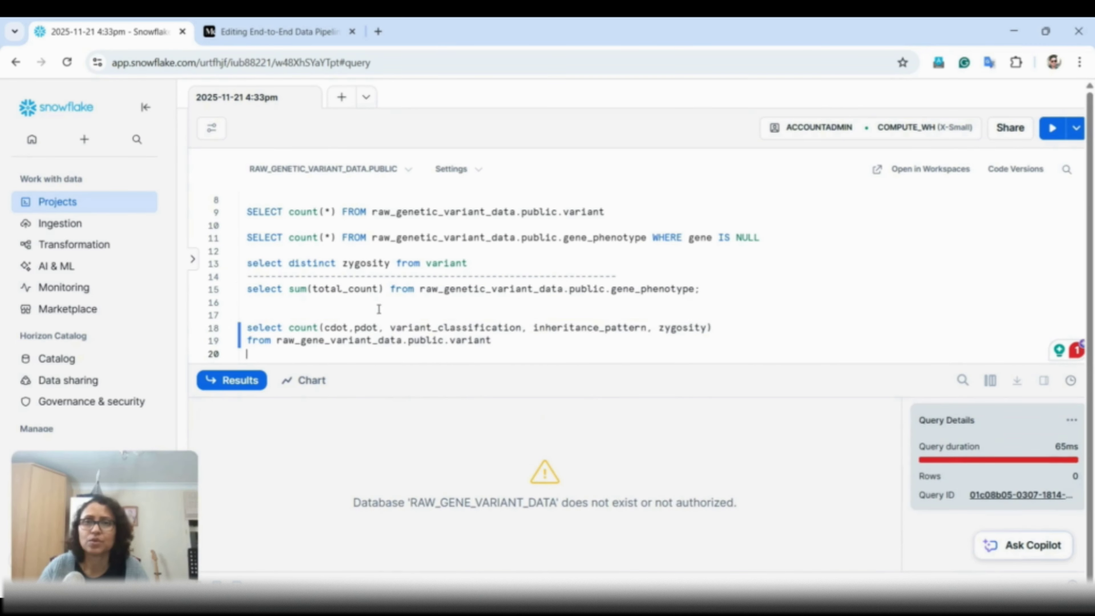
# Correct the database name to raw_genetic_variant_data in the multi-column variant count query and run it.
pyautogui.moveTo(277, 340); pyautogui.dragTo(400, 340)
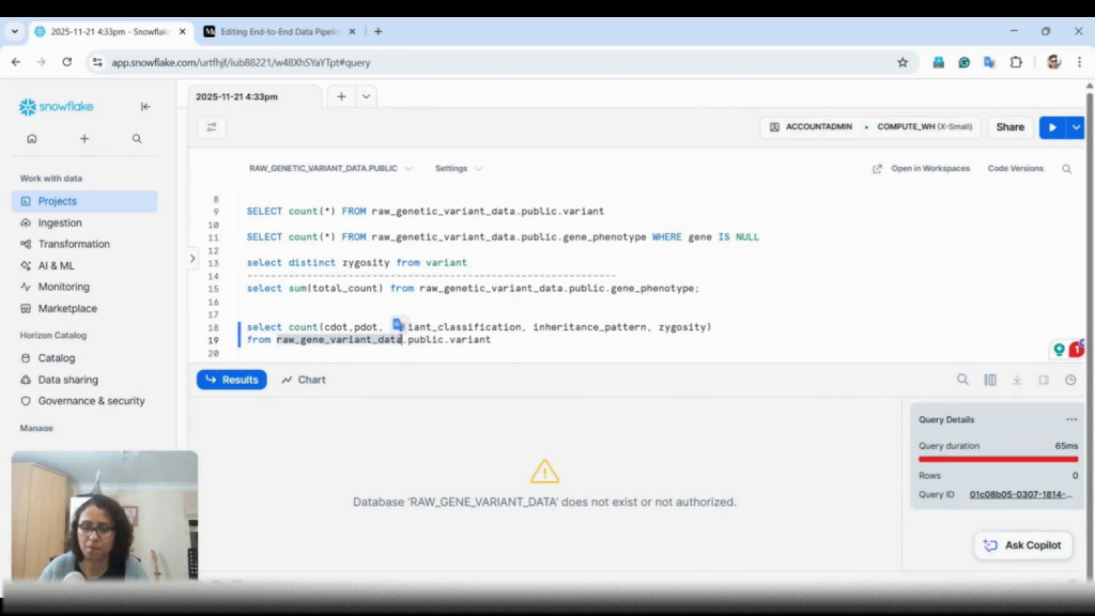
pyautogui.write('raw_genetic_variant_data')
pyautogui.moveTo(511, 340); pyautogui.dragTo(247, 327)
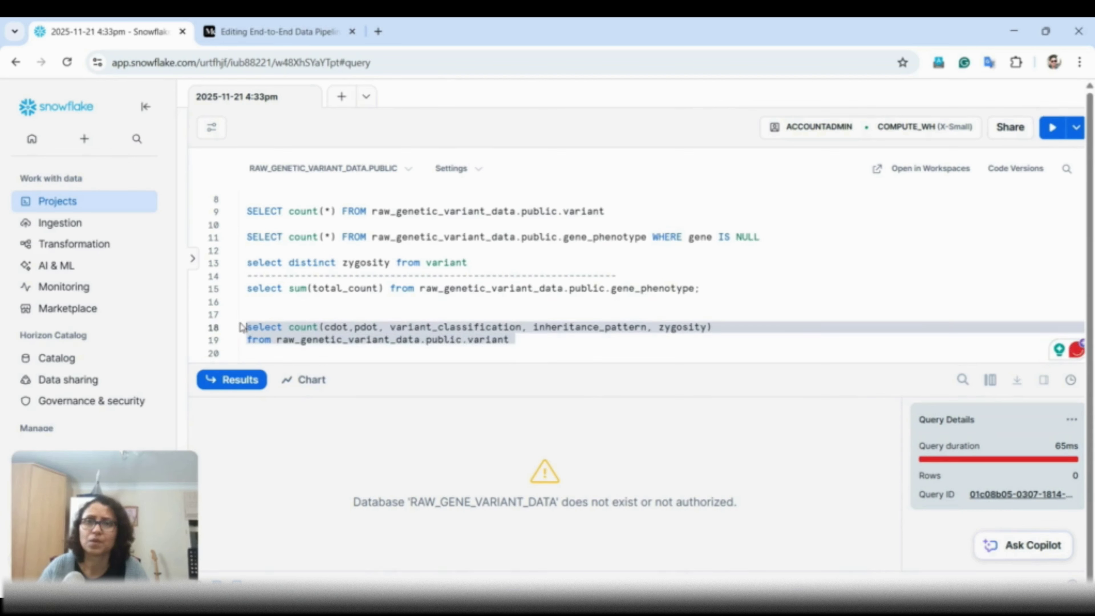
pyautogui.click(1053, 130)
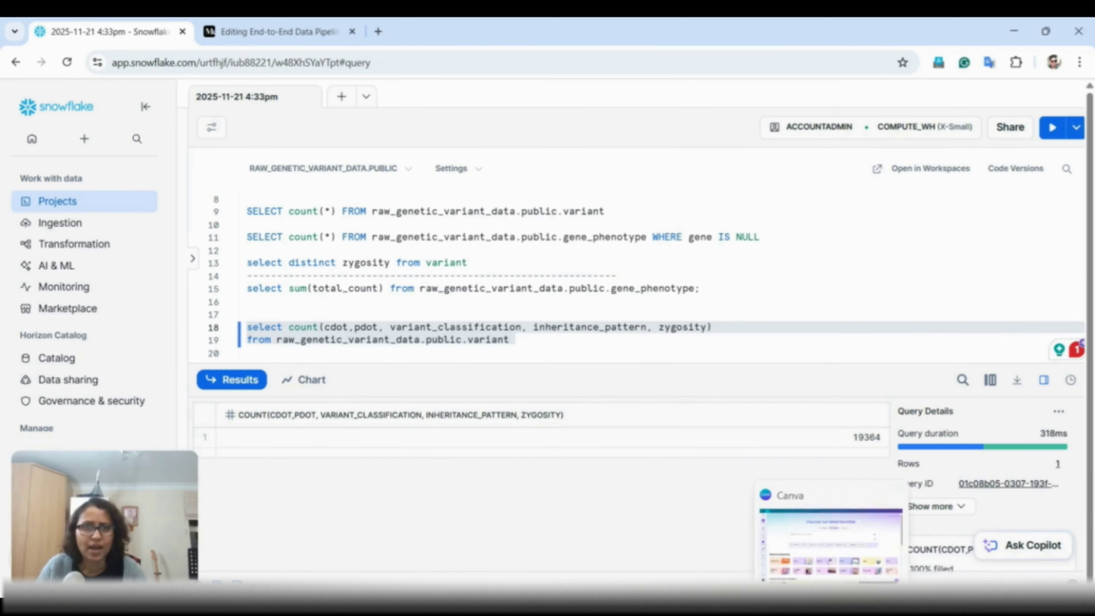
# Switch to Photos and examine the table relationships in the Gene_Variant_Data_Model_diagram.png image.
pyautogui.moveTo(800, 602)
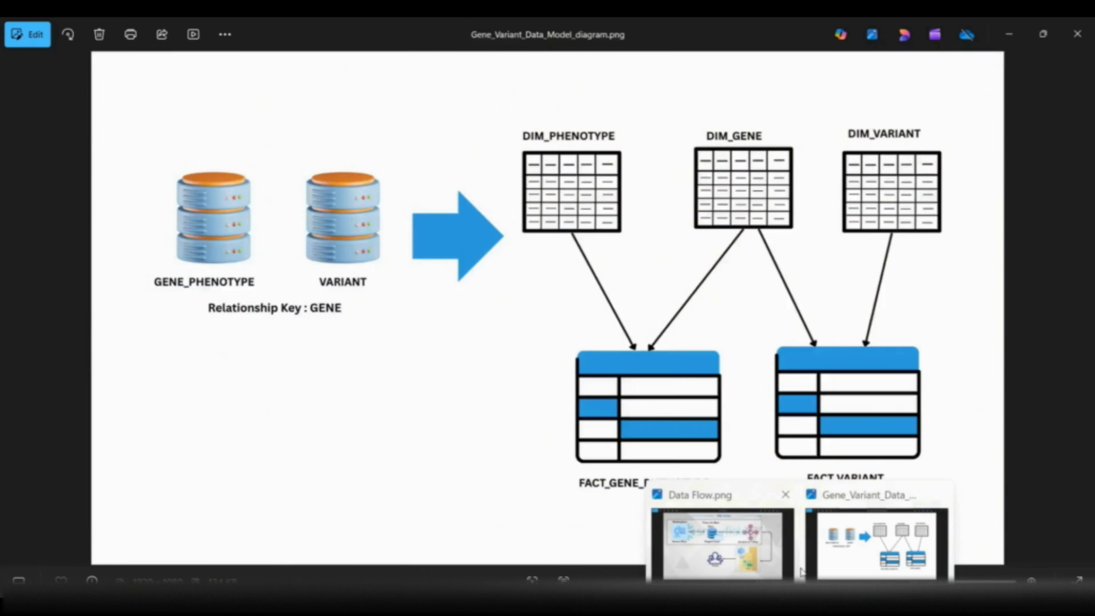
pyautogui.click(879, 556)
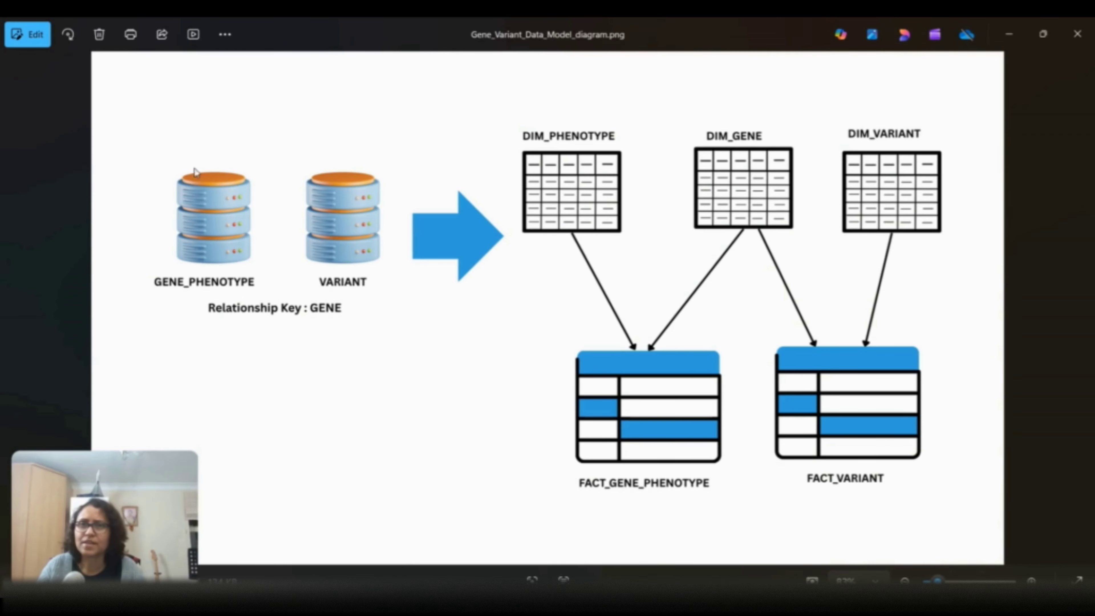
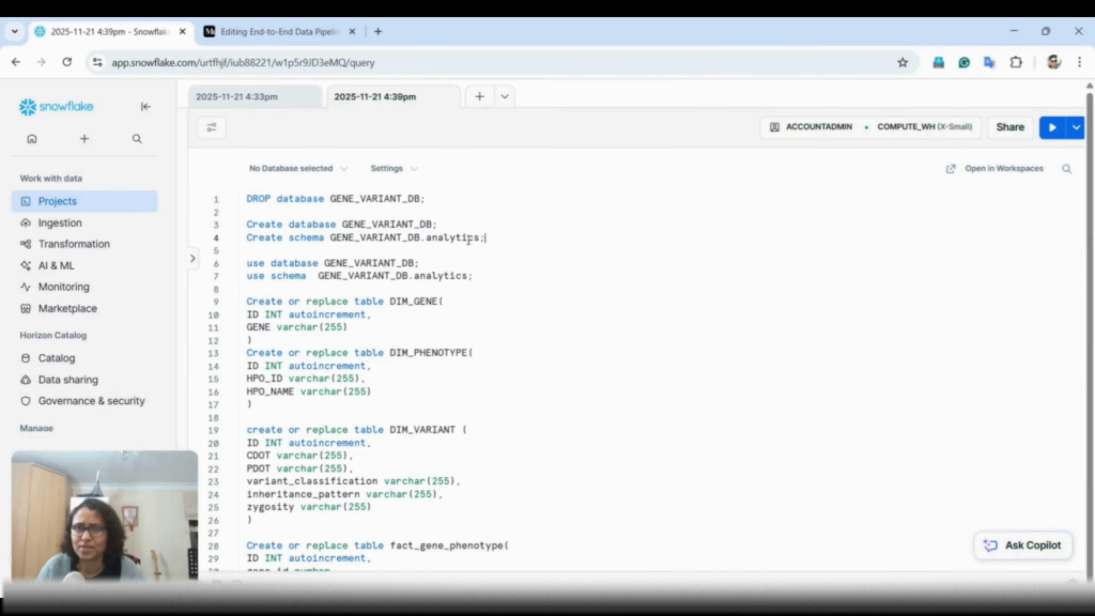
# Select the statements that create the GENE_VARIANT_DB database and its analytics schema in the new worksheet.
pyautogui.moveTo(486, 238); pyautogui.dragTo(263, 225)
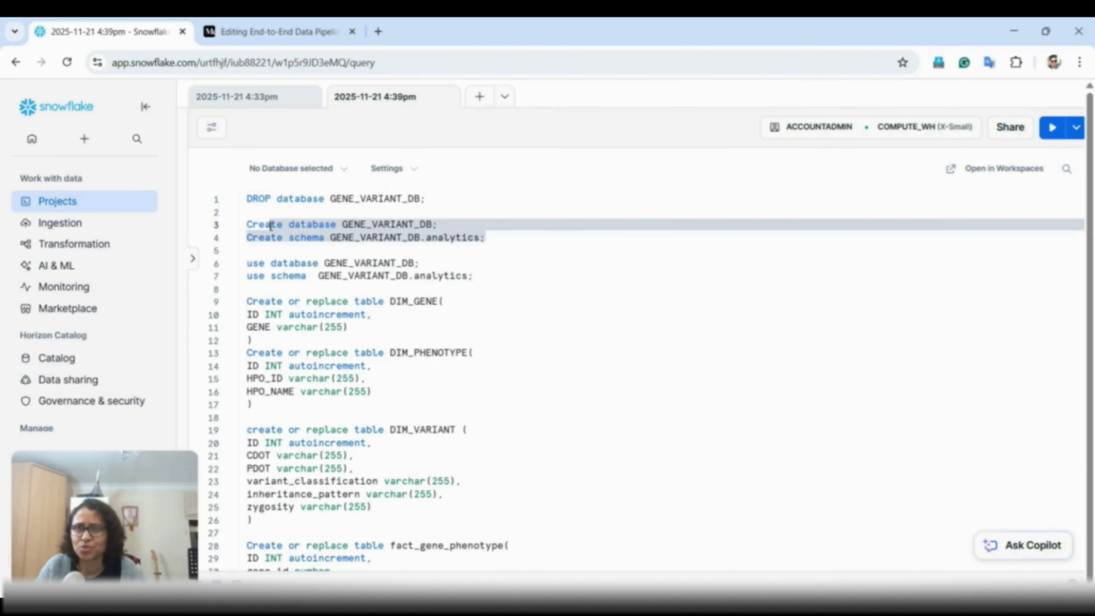
pyautogui.moveTo(263, 225); pyautogui.dragTo(246, 224)
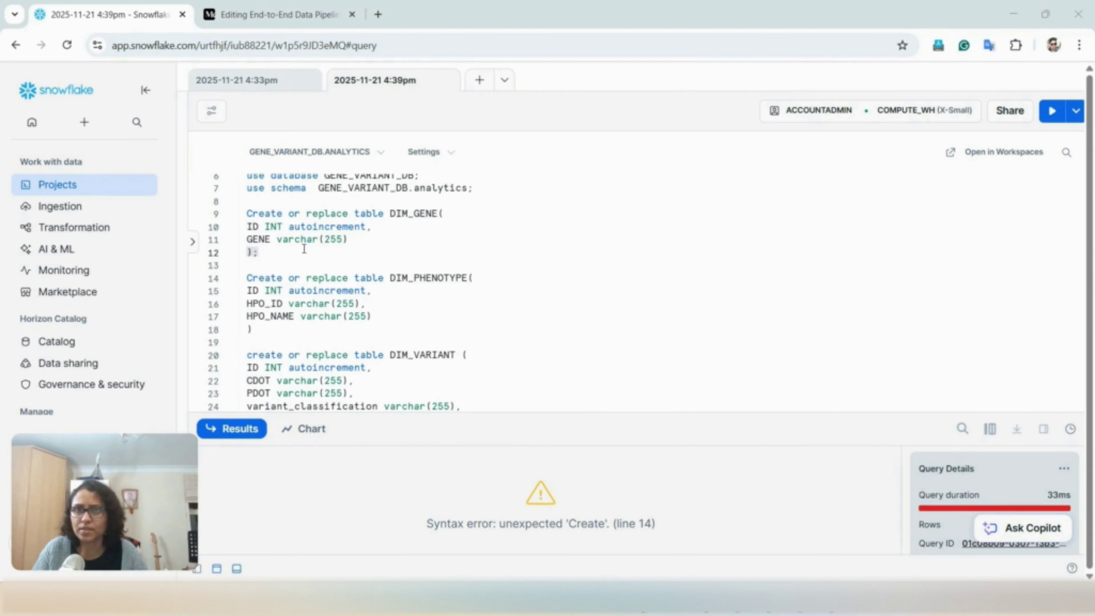
# Create the DIM_GENE table by running only its create or replace table statement.
pyautogui.moveTo(248, 253); pyautogui.dragTo(216, 201)
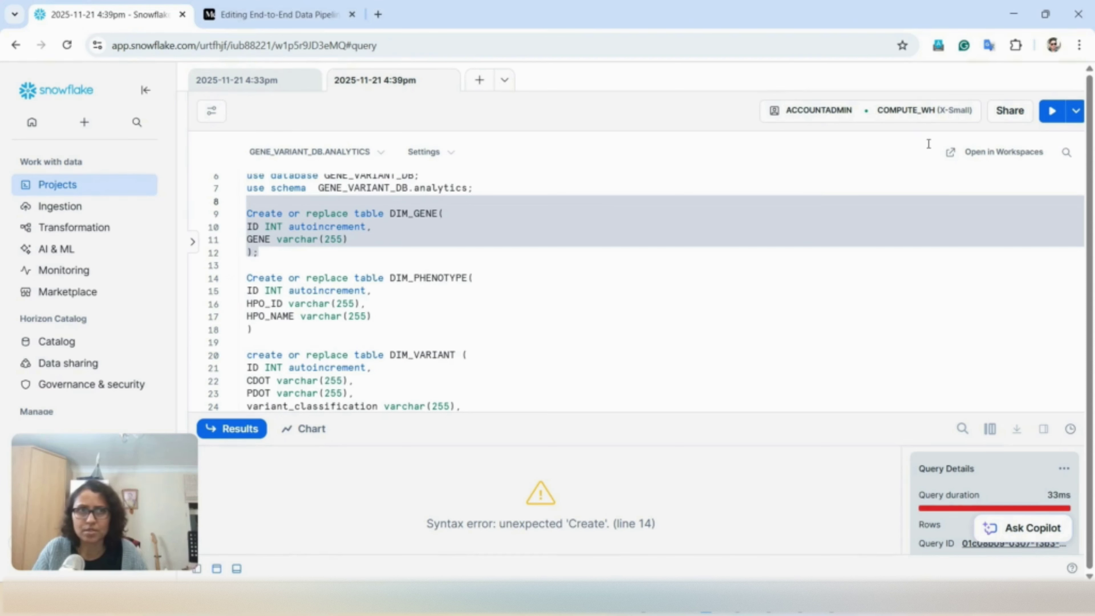
pyautogui.click(1052, 113)
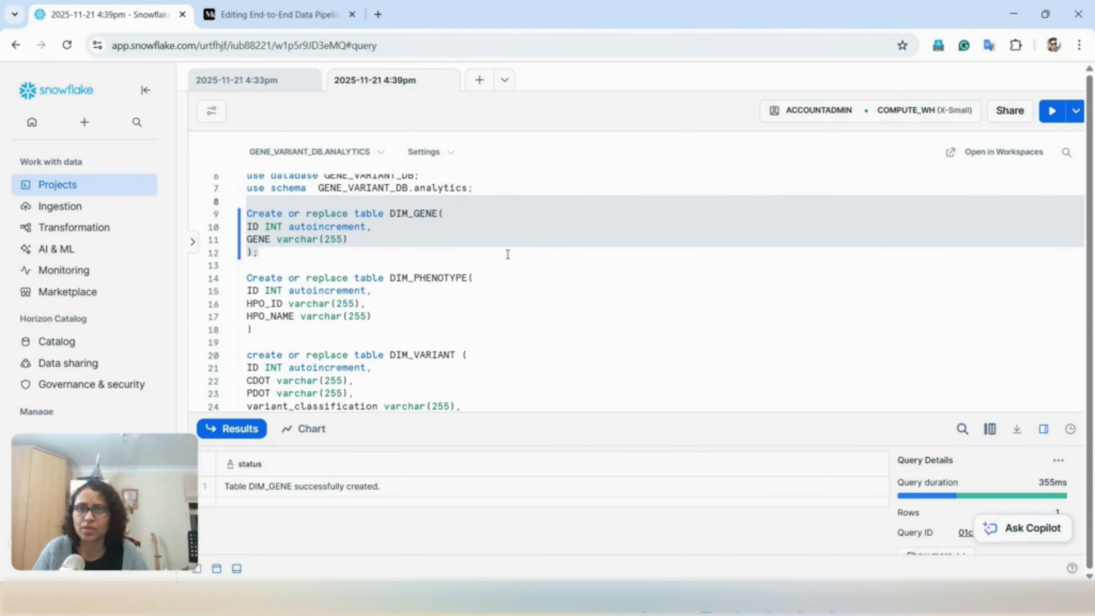
# Create the DIM_PHENOTYPE and DIM_VARIANT tables by running each one's create or replace table statement separately.
pyautogui.scroll(-2, 508, 255)
pyautogui.moveTo(306, 259); pyautogui.dragTo(240, 212)
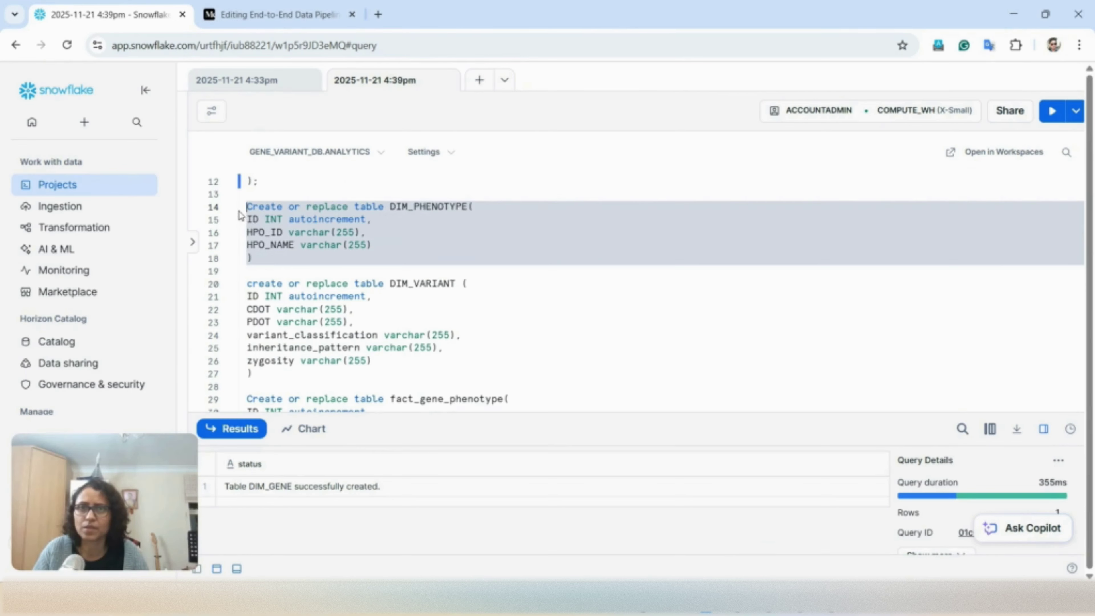
pyautogui.click(1052, 111)
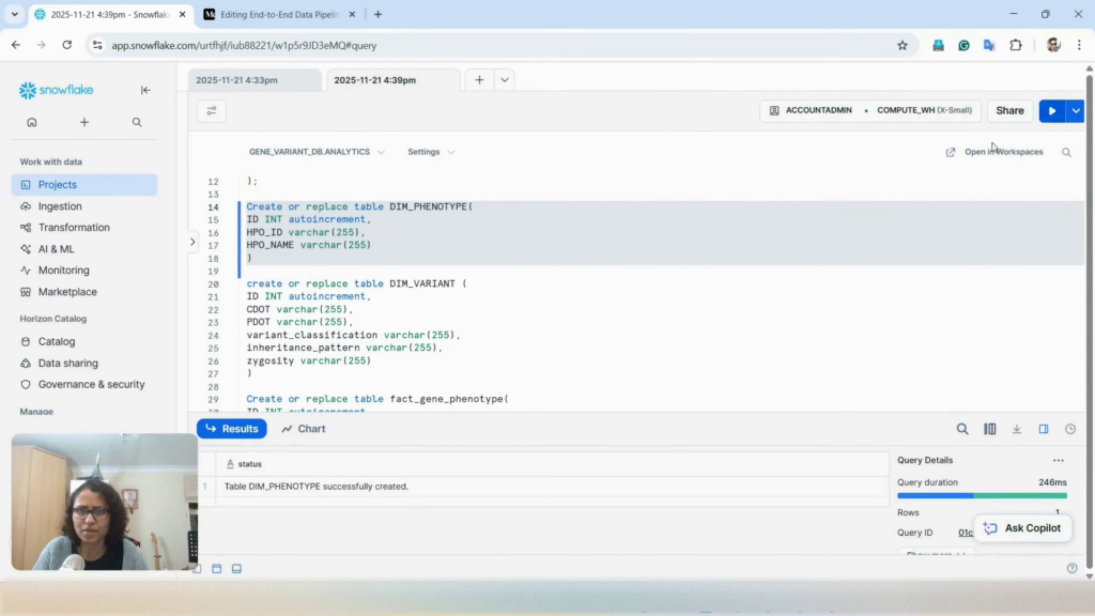
pyautogui.scroll(-3, 466, 318)
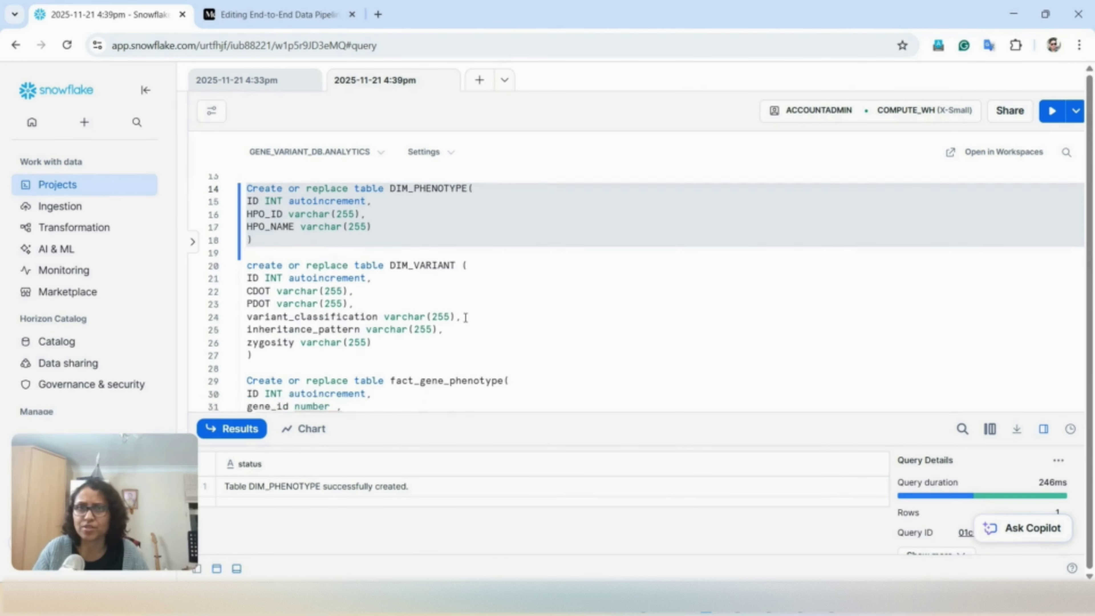
pyautogui.scroll(2, 460, 310)
pyautogui.moveTo(271, 307); pyautogui.dragTo(236, 218)
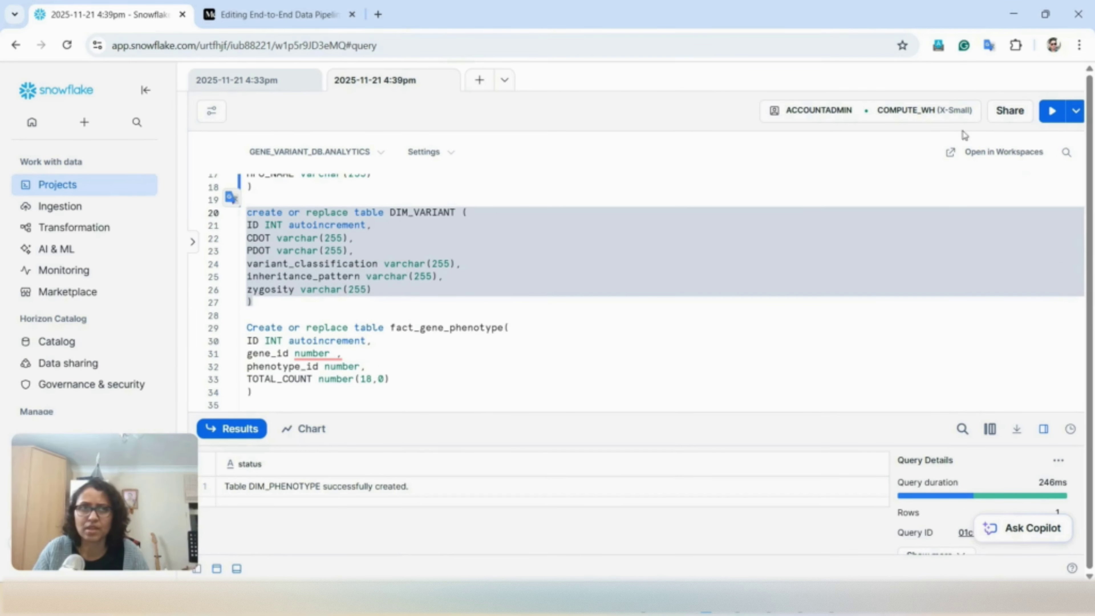
pyautogui.click(1052, 111)
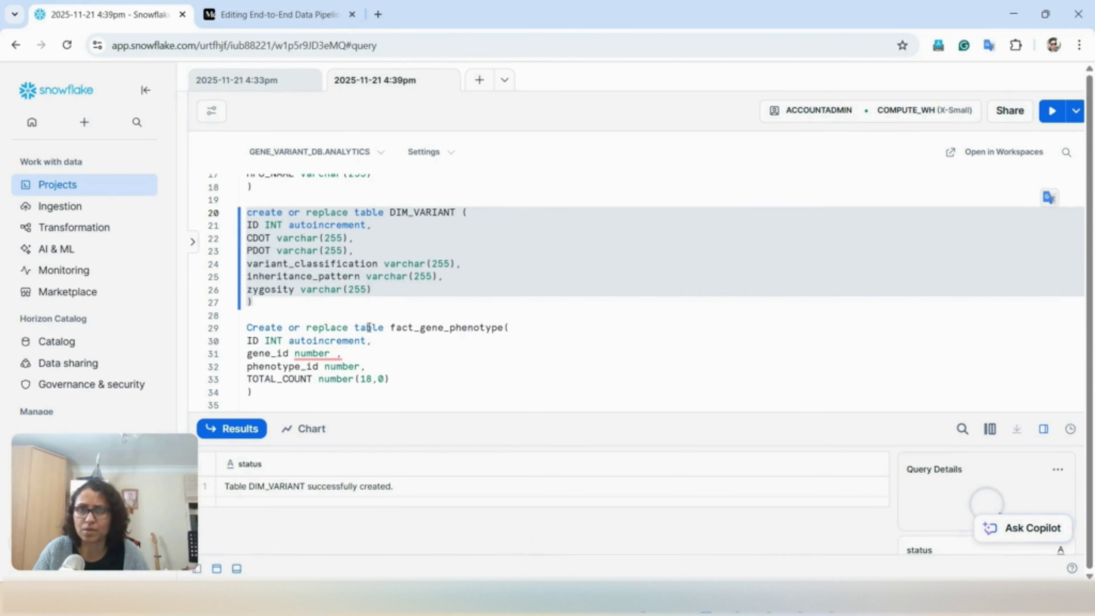
# Create the fact_gene_phenotype and fact_variant tables by running each one's create or replace table statement separately.
pyautogui.scroll(-2, 359, 325)
pyautogui.moveTo(295, 321); pyautogui.dragTo(238, 257)
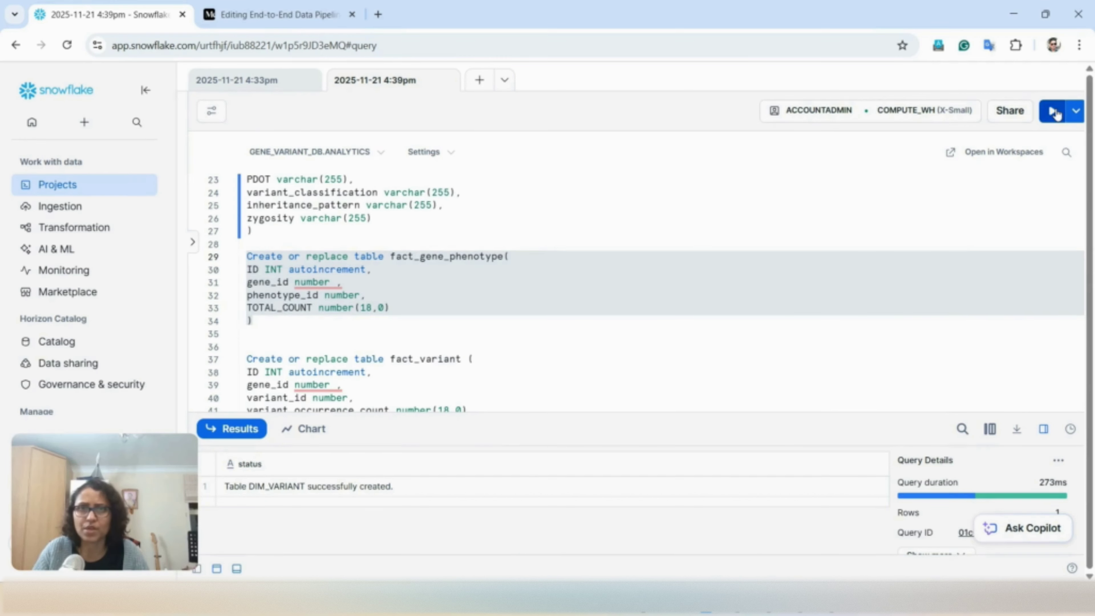
pyautogui.click(1053, 112)
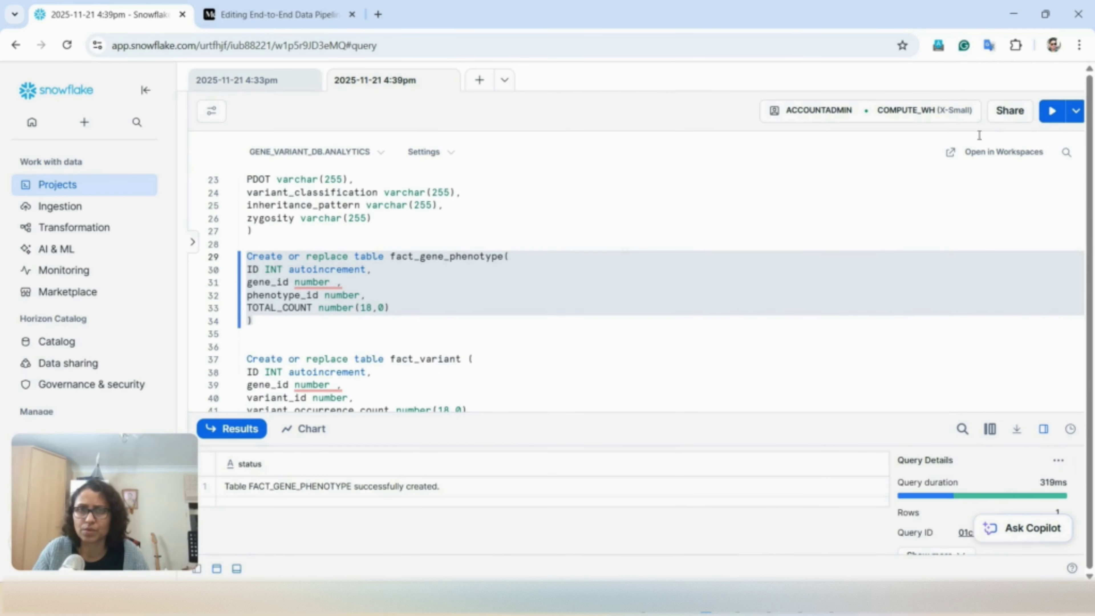
pyautogui.scroll(-2, 337, 348)
pyautogui.moveTo(255, 353); pyautogui.dragTo(246, 288)
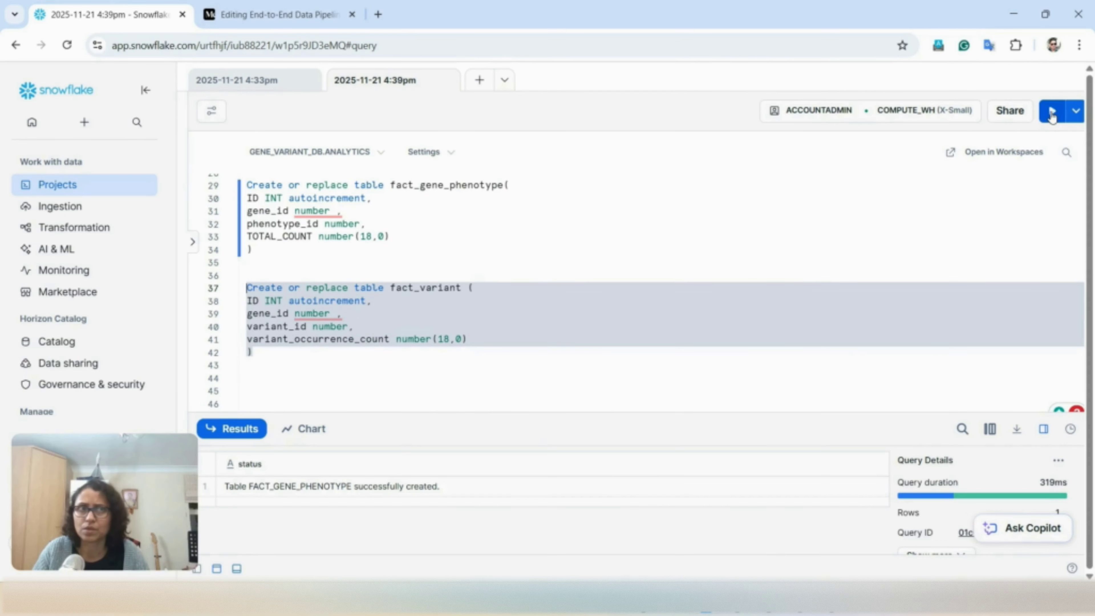
pyautogui.click(1052, 114)
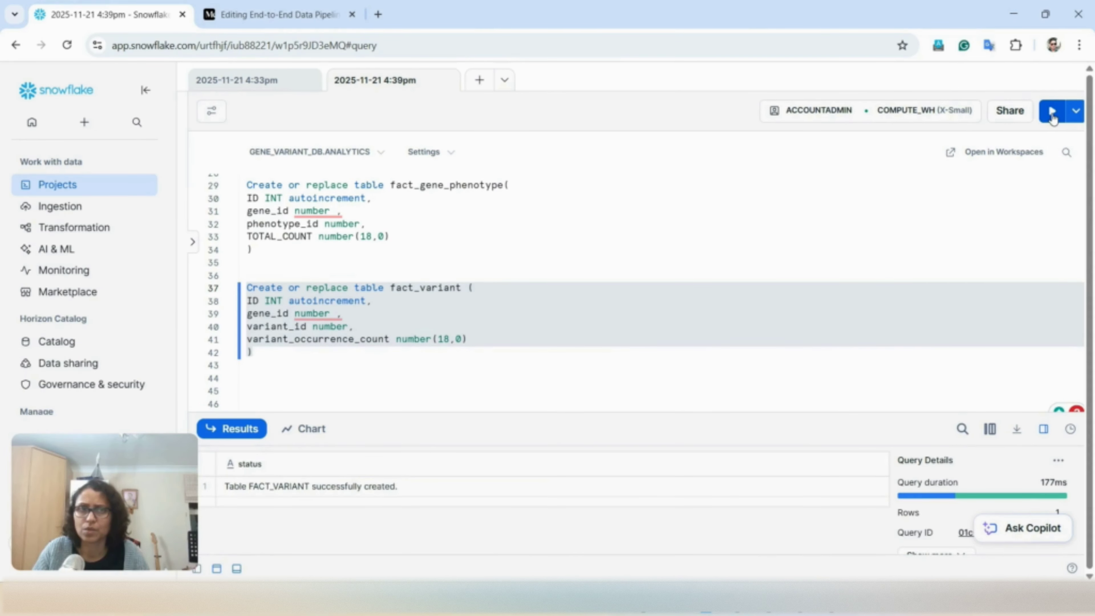
# Open the Database Explorer and expand GENE_VARIANT_DB down to the tables of its ANALYTICS schema.
pyautogui.moveTo(321, 217)
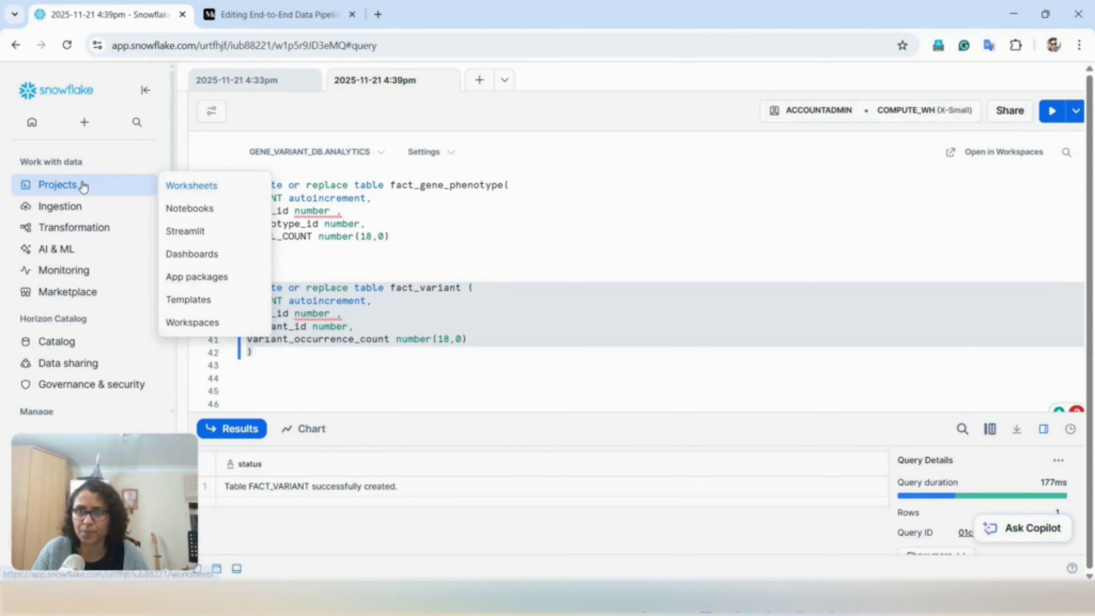
pyautogui.moveTo(82, 348)
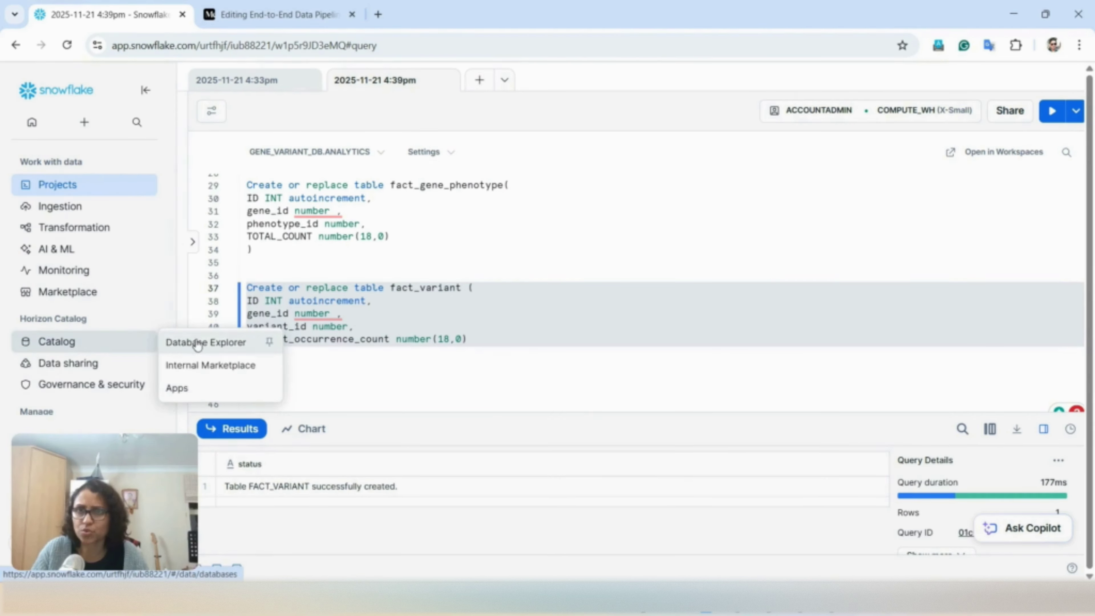
pyautogui.click(201, 345)
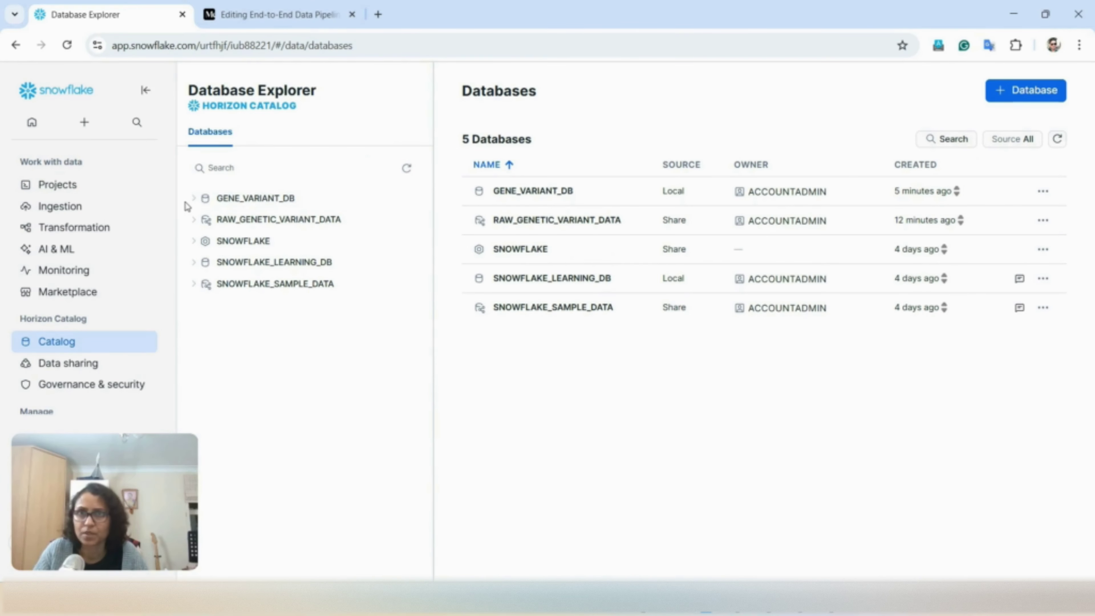
pyautogui.click(194, 201)
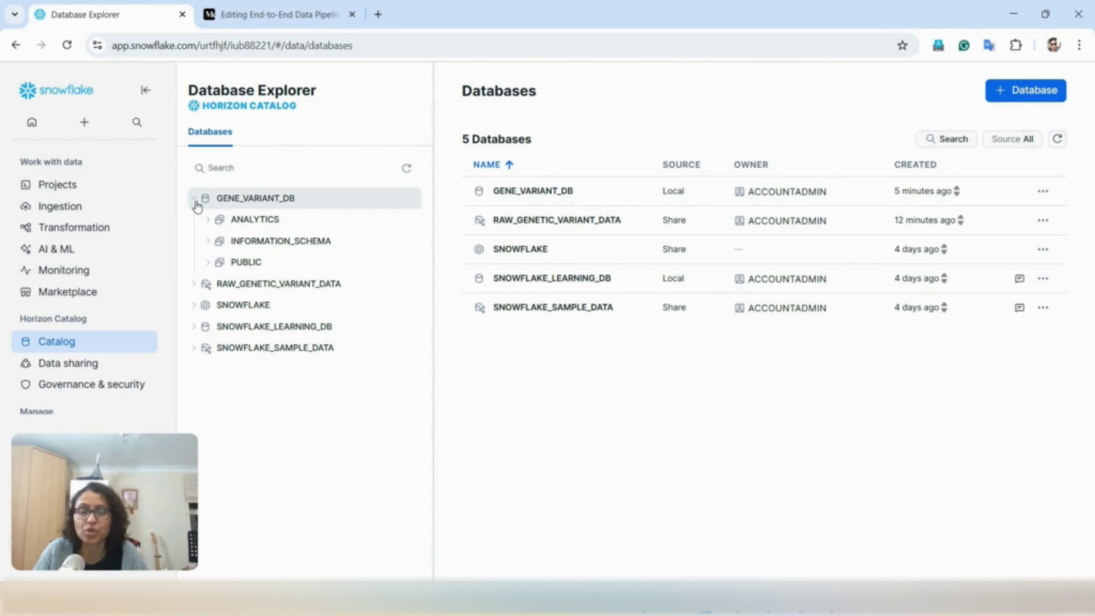
pyautogui.click(209, 222)
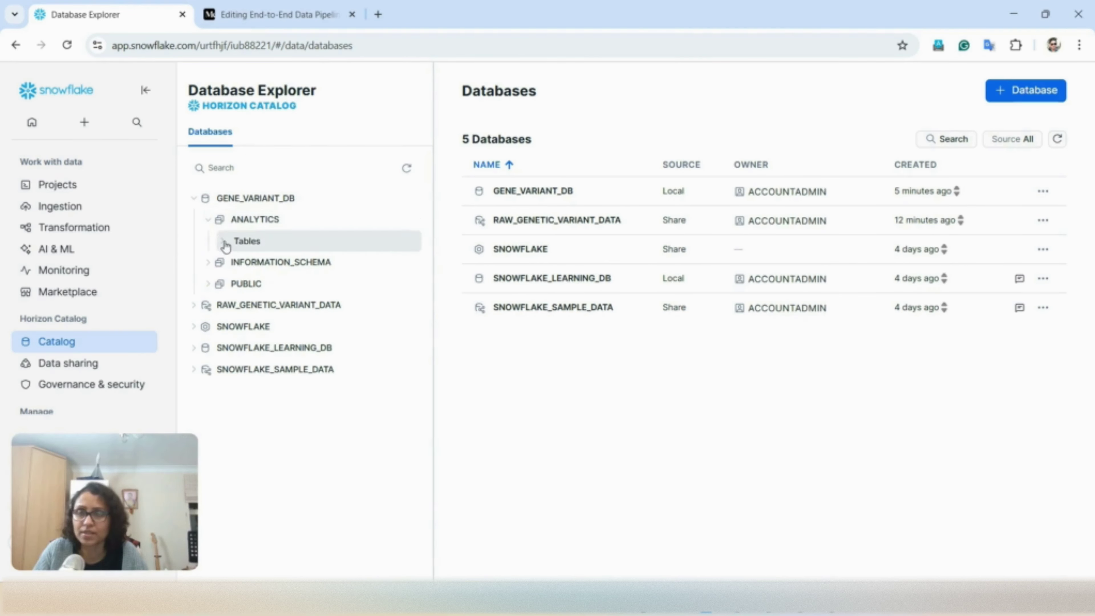
pyautogui.click(225, 246)
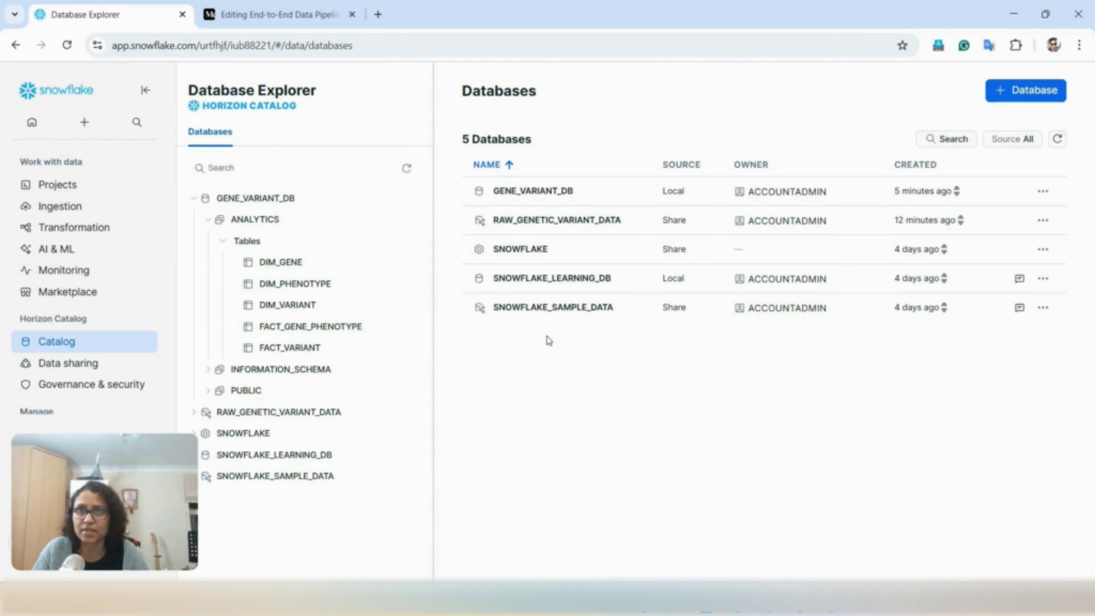
# Return to the worksheets list and create a new SQL worksheet.
pyautogui.moveTo(58, 191)
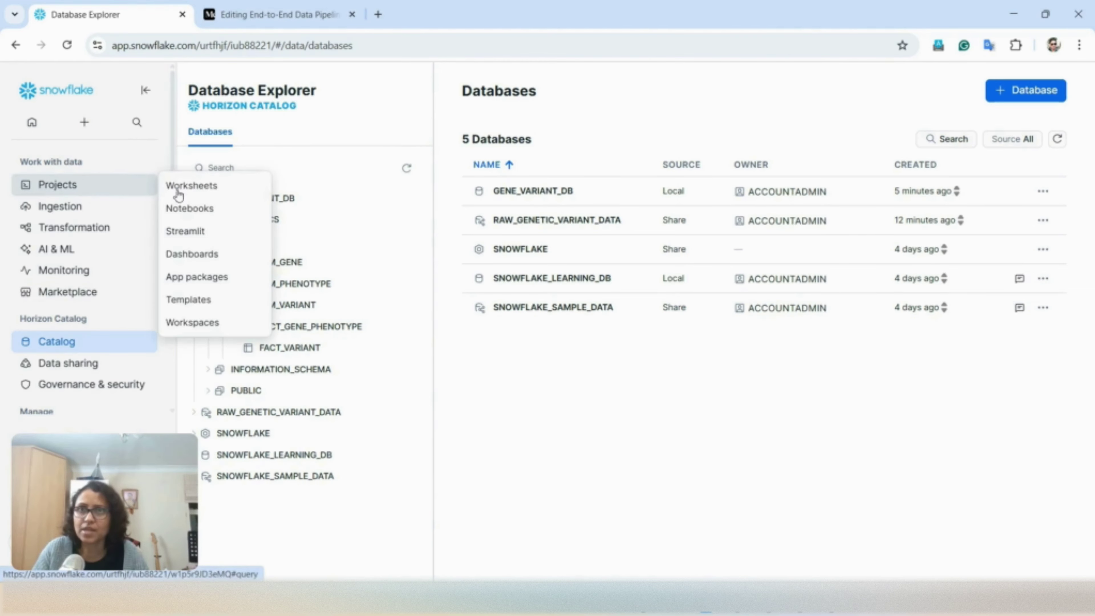
pyautogui.click(225, 191)
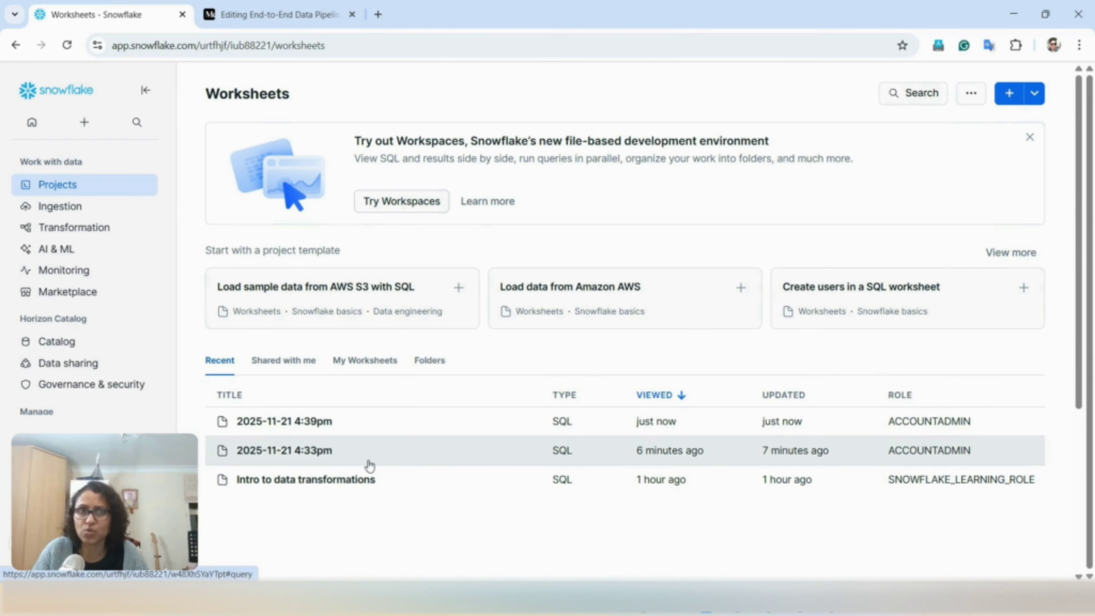
pyautogui.click(84, 125)
pyautogui.click(91, 153)
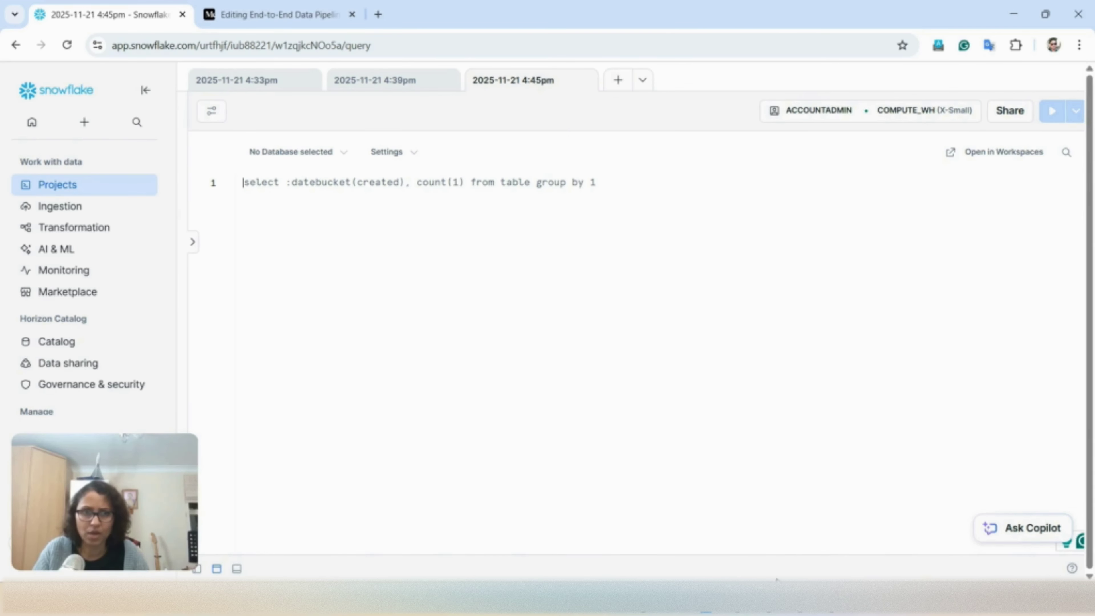
# Switch to Notepad++, copy the whole insert script from the "new 3" file, and paste it into the empty Snowflake worksheet.
pyautogui.click(769, 599)
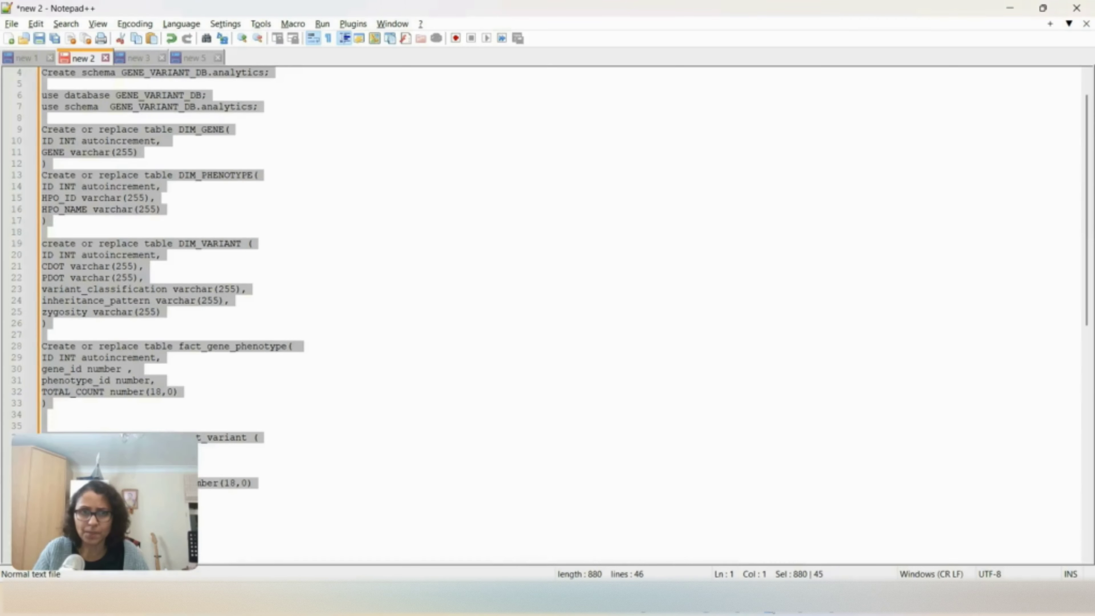
pyautogui.click(138, 59)
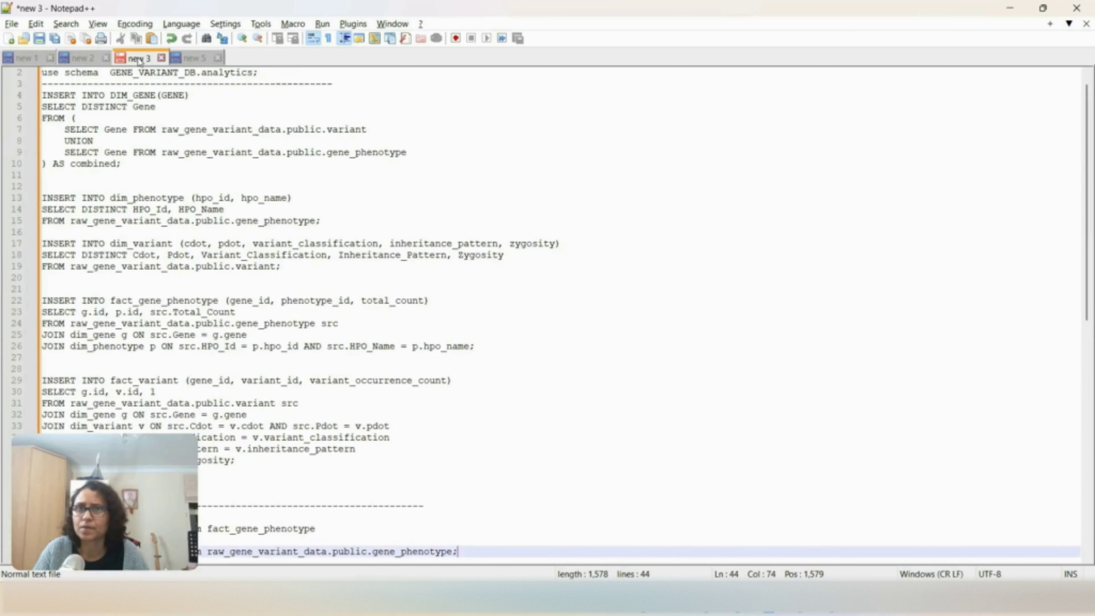
pyautogui.click(586, 249)
pyautogui.hotkey('ctrl', 'a')
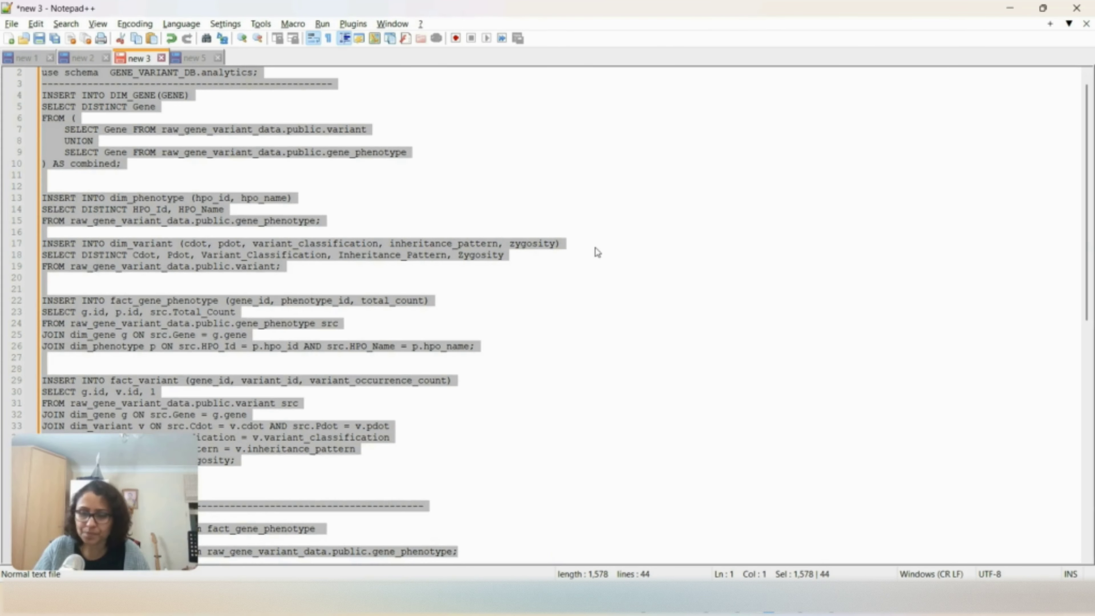
pyautogui.hotkey('alt', 'Tab')
pyautogui.click(420, 183)
pyautogui.write('use database GENE_VARIANT_DB; use schema  GENE_VARIANT_DB.analytics; --------------------------------------------------- INSERT INTO DIM_GENE(GENE) SELECT DISTINCT Gene FROM (     SELECT Gene FROM raw_gene_variant_data.public.variant     UNION     SELECT Gene FROM raw_gene_variant_data.public.gene_phenotype ) AS combined;   INSERT INTO dim_phenotype (hpo_id, hpo_name) SELECT DISTINCT HPO_Id, HPO_Name FROM raw_gene_variant_data.public.gene_phenotype;  INSERT INTO dim_variant (cdot, pdot, variant_classification, inheritance_pattern, zygosity) SELECT DISTINCT Cdot, Pdot, Variant_Classification, Inheritance_Pattern, Zygosity FROM raw_gene_variant_data.public.variant;   INSERT INTO fact_gene_phenotype (gene_id, phenotype_id, total_count) SELECT g.id, p.id, src.Total_Count FROM raw_gene_variant_data.public.gene_phenotype src JOIN dim_gene g ON src.Gene = g.gene JOIN dim_phenotype p ON src.HPO_Id = p.hpo_id AND src.HPO_Name = p.hpo_name;   INSERT INTO fact_variant (gene_id, variant_id, variant_occurrence_count) SELECT g.id, v.id, 1 FROM raw_gene_variant_data.public.variant src JOIN dim_gene g ON src.Gene = g.gene JOIN dim_variant v ON src.Cdot = v.cdot AND src.Pdot = v.pdot     AND src.Variant_Classification = v.variant_classification     AND src.Inheritance_Pattern = v.inheritance_pattern     AND src.Zygosity = v.zygosity;    -------------------------------------------------------------------  select sum(total_count) from fact_gene_phenotype   select sum(total_count) from raw_gene_variant_data.public.gene_phenotype;')
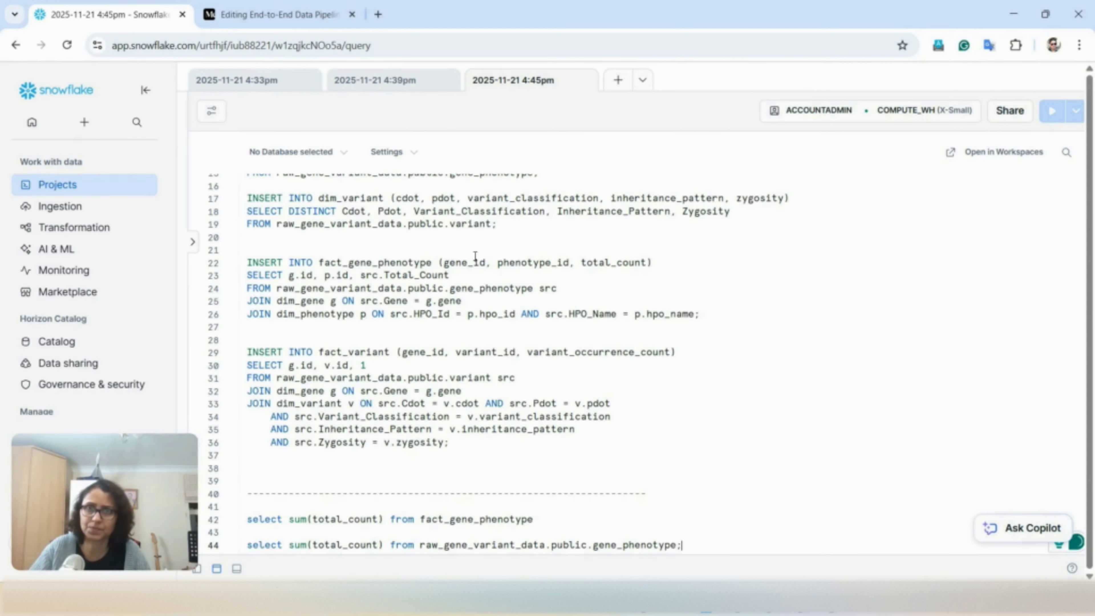
# Run the statements selecting database GENE_VARIANT_DB and its analytics schema, and enlarge the query editor area.
pyautogui.scroll(5, 582, 328)
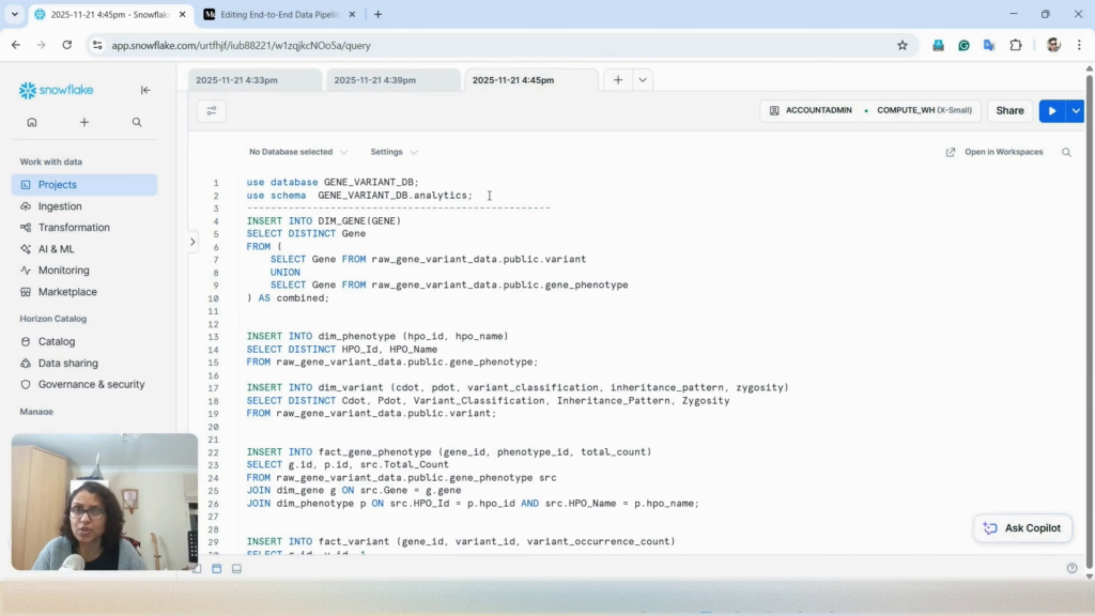
pyautogui.moveTo(485, 195); pyautogui.dragTo(246, 183)
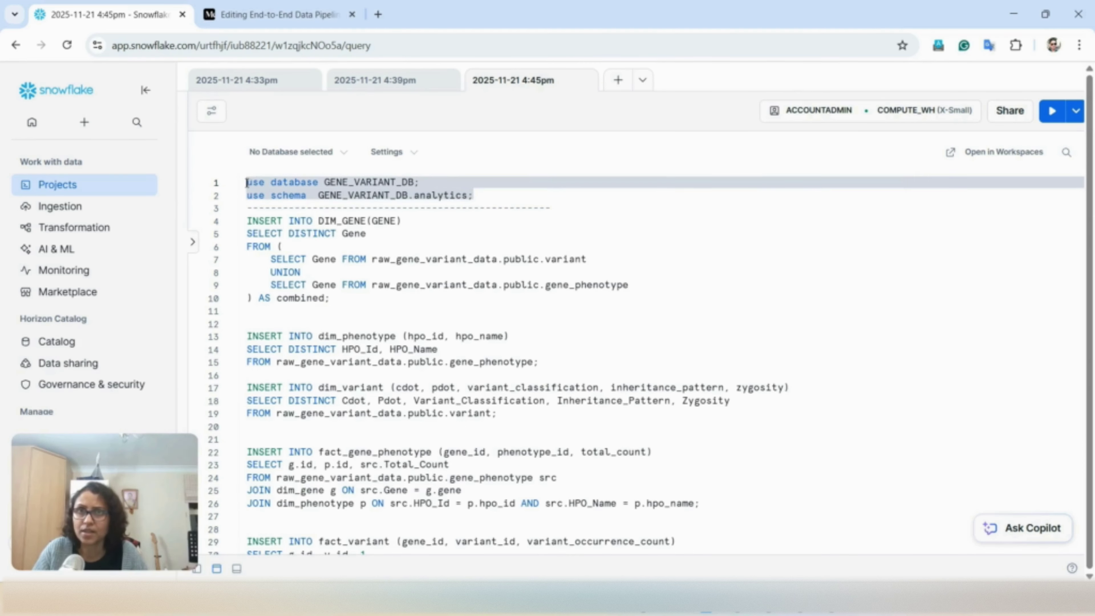
pyautogui.click(1052, 113)
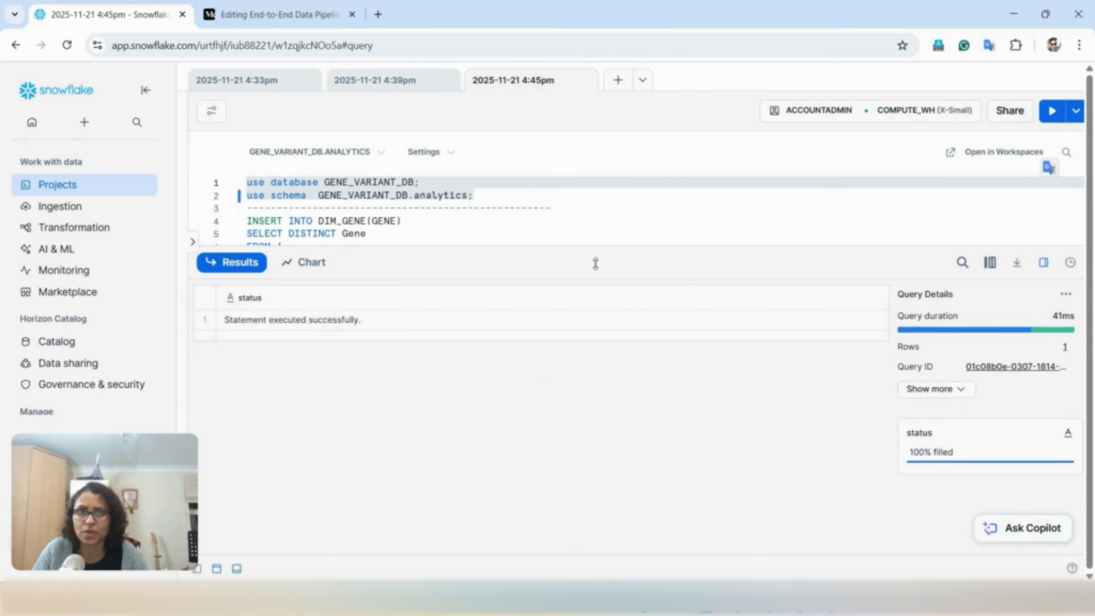
pyautogui.moveTo(596, 246); pyautogui.dragTo(599, 373)
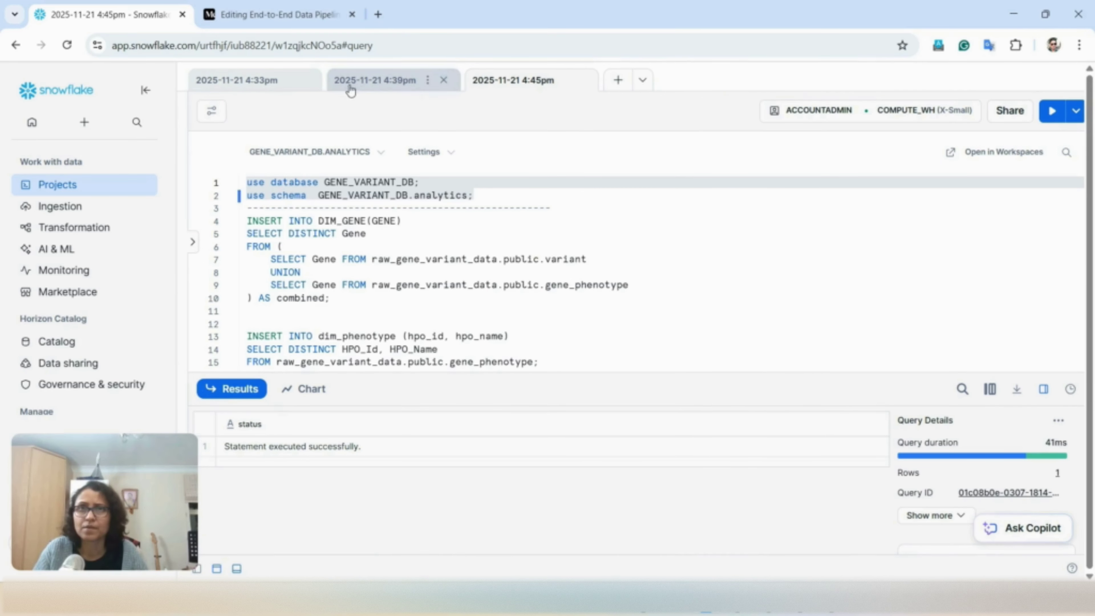
# Copy raw_genetic_variant_data from the 4:33pm worksheet and replace the database name with it in both subqueries of the DIM_GENE insert.
pyautogui.click(238, 80)
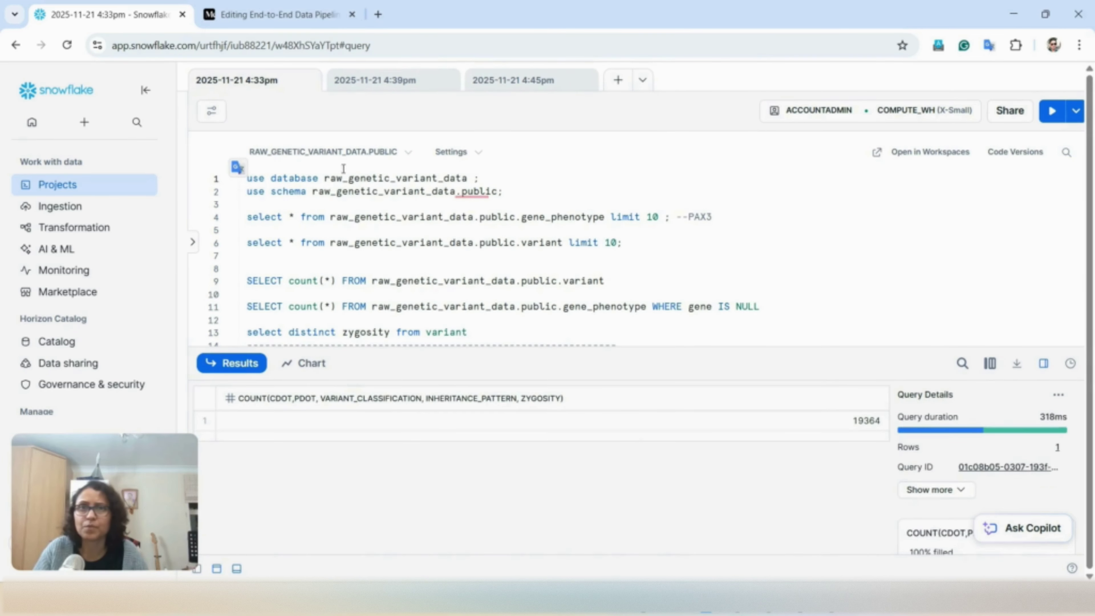
pyautogui.moveTo(324, 182); pyautogui.dragTo(469, 182)
pyautogui.hotkey('ctrl', 'c')
pyautogui.click(525, 81)
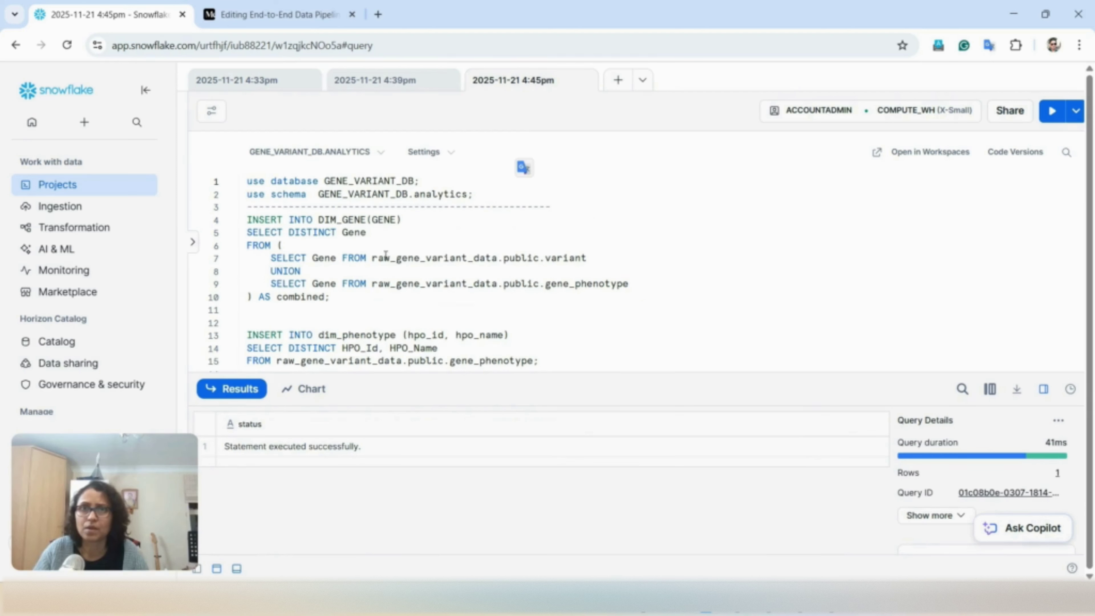
pyautogui.moveTo(371, 258); pyautogui.dragTo(494, 259)
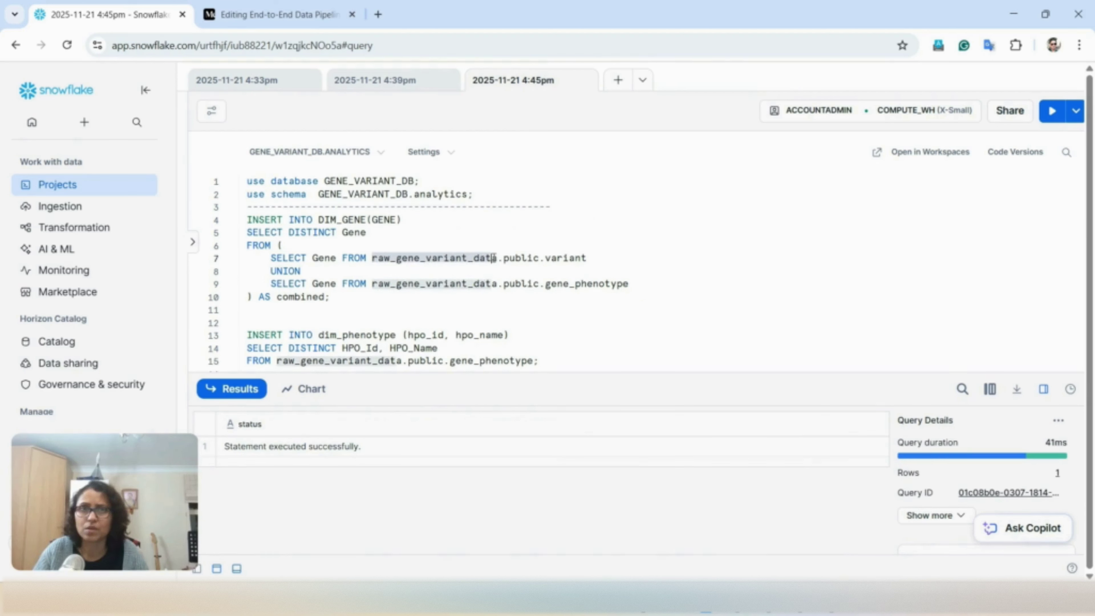
pyautogui.hotkey('ctrl', 'v')
pyautogui.moveTo(371, 285); pyautogui.dragTo(498, 285)
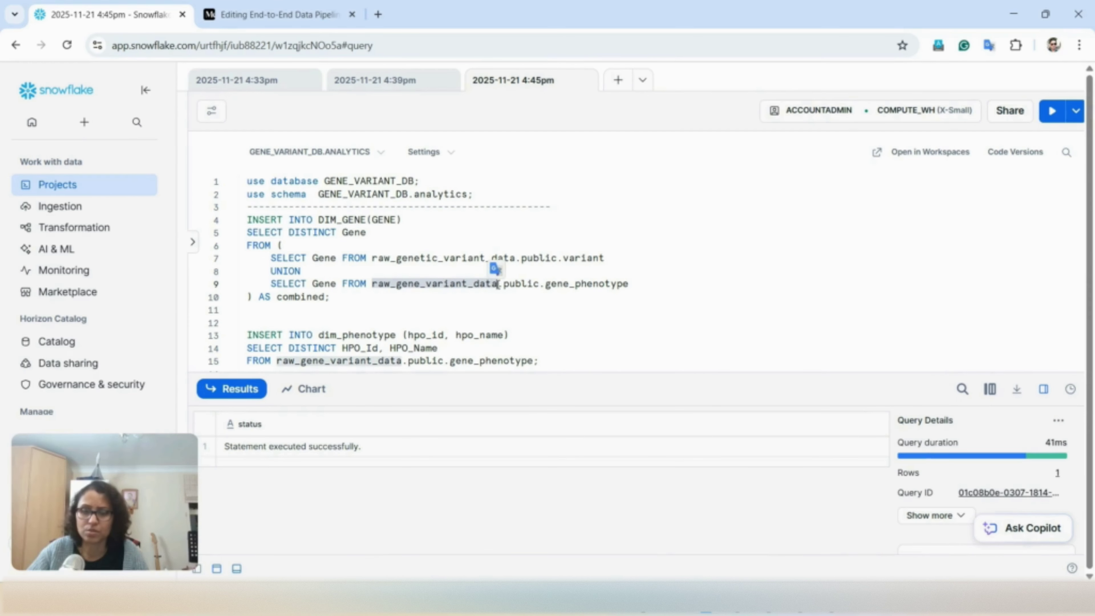
pyautogui.hotkey('ctrl', 'v')
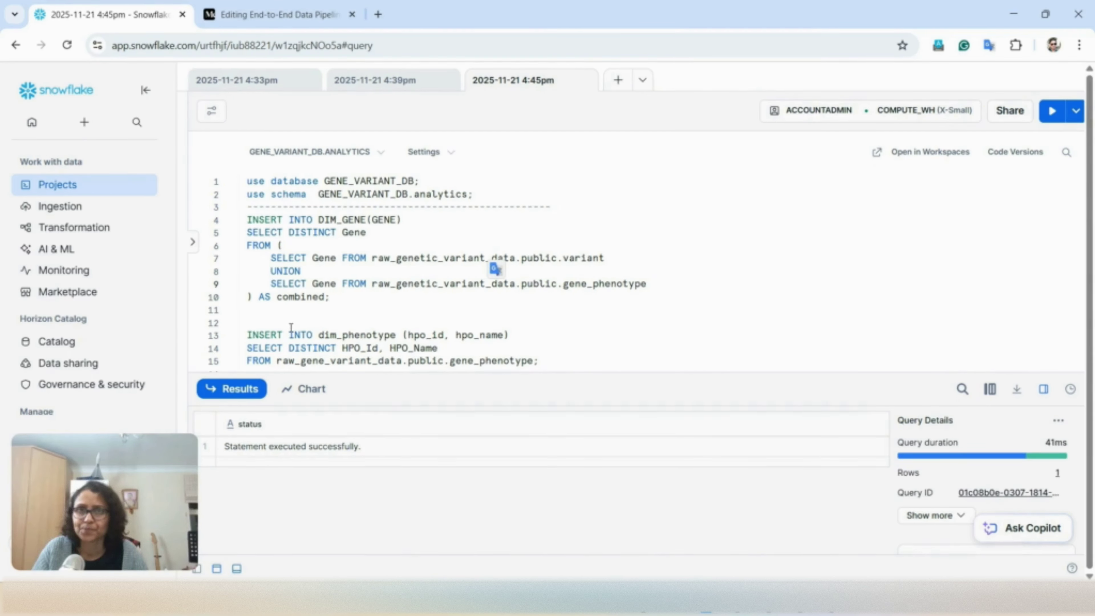
# Load the distinct genes into DIM_GENE by running only its INSERT INTO statement.
pyautogui.moveTo(353, 302); pyautogui.dragTo(207, 214)
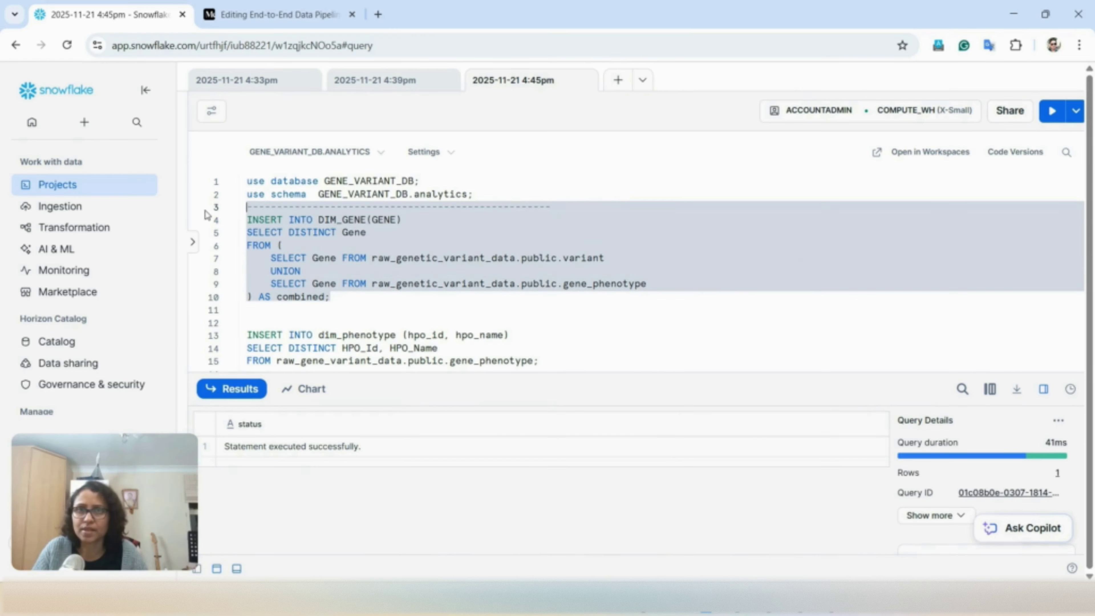
pyautogui.click(336, 319)
pyautogui.moveTo(327, 304); pyautogui.dragTo(233, 207)
pyautogui.click(1052, 112)
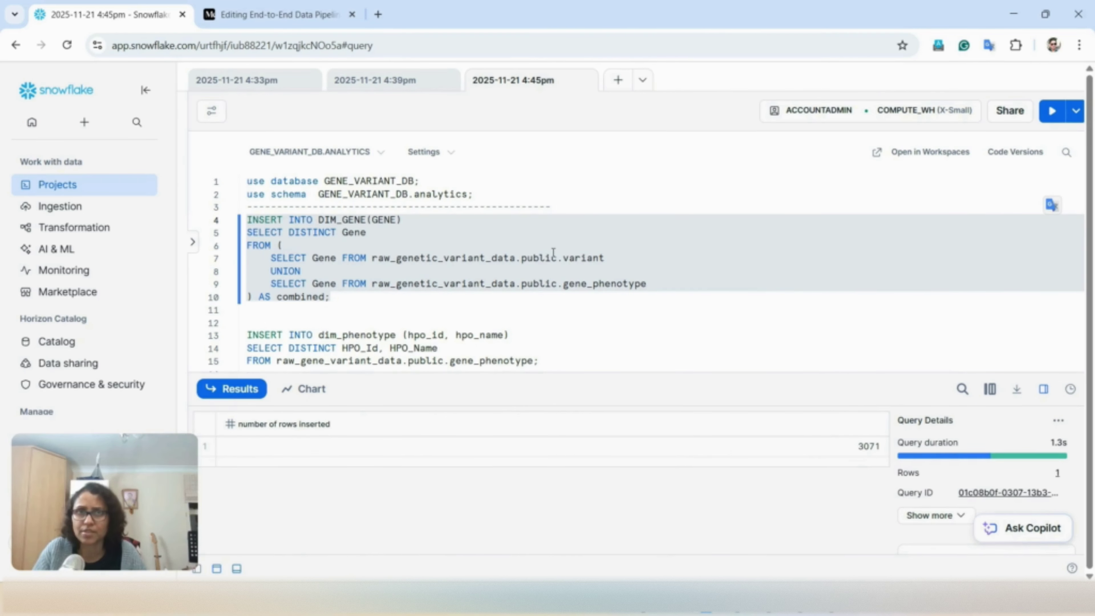
# Replace the source database with raw_genetic_variant_data in the dim_phenotype insert and run only that statement.
pyautogui.scroll(-2, 554, 252)
pyautogui.scroll(-2, 490, 265)
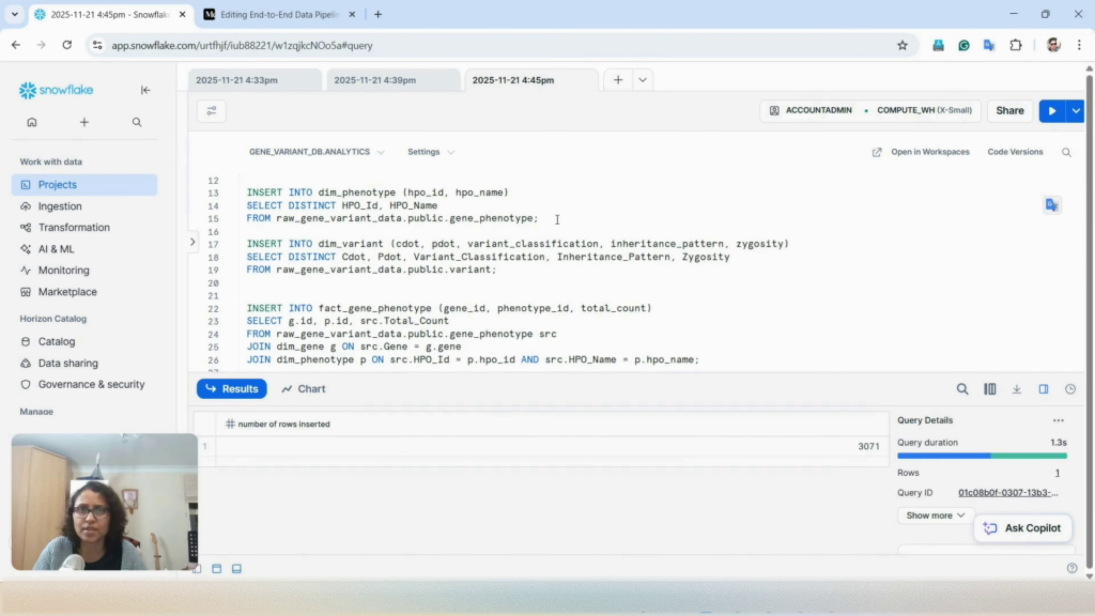
pyautogui.moveTo(557, 220); pyautogui.dragTo(337, 205)
pyautogui.moveTo(277, 218); pyautogui.dragTo(401, 220)
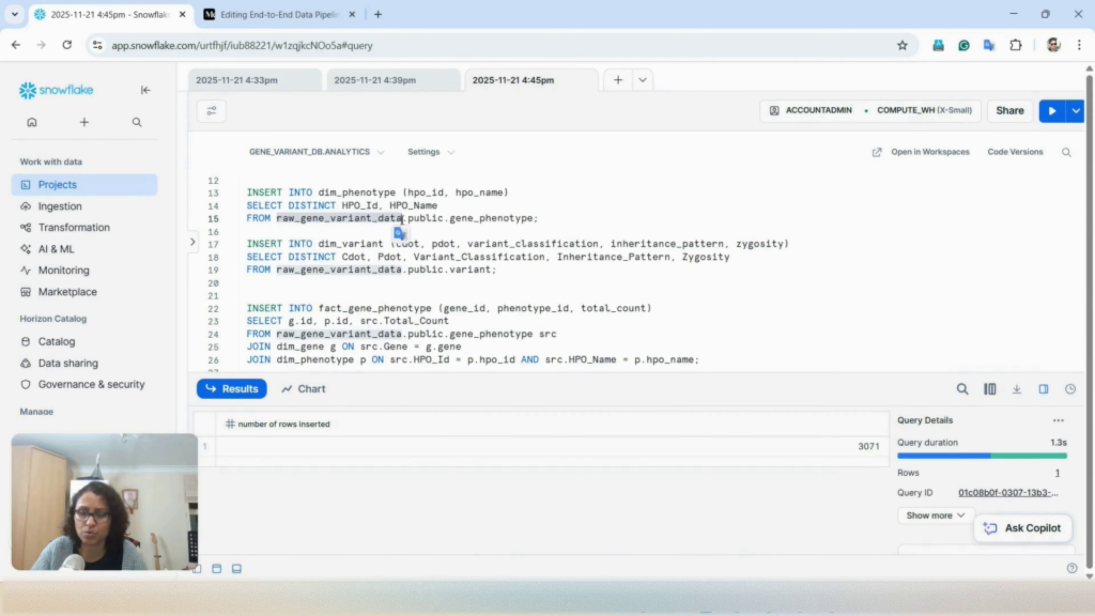
pyautogui.hotkey('ctrl', 'v')
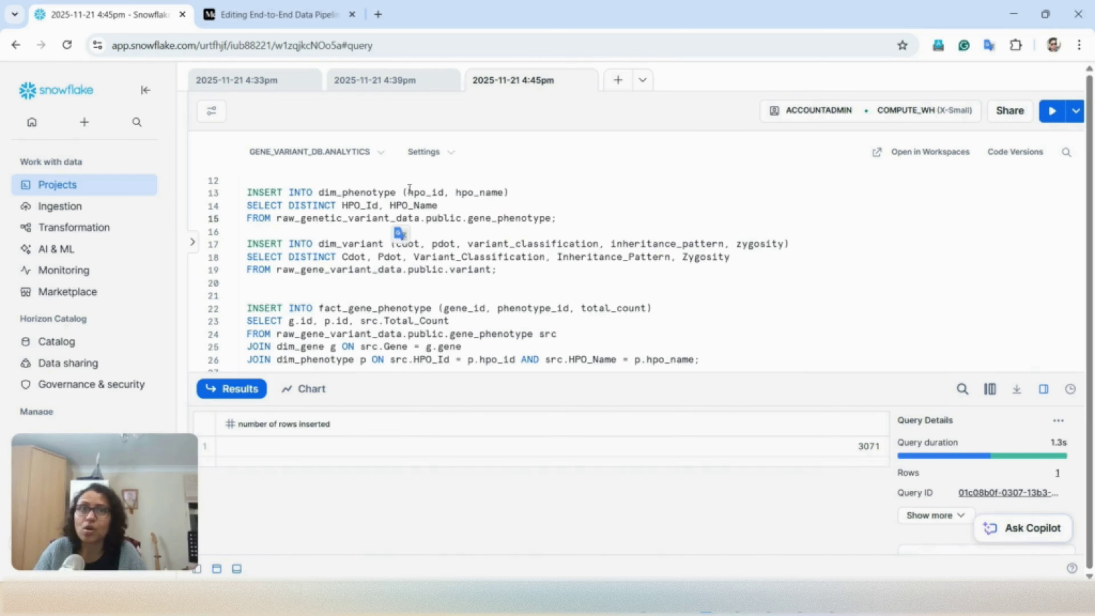
pyautogui.moveTo(562, 218); pyautogui.dragTo(244, 192)
pyautogui.click(1053, 113)
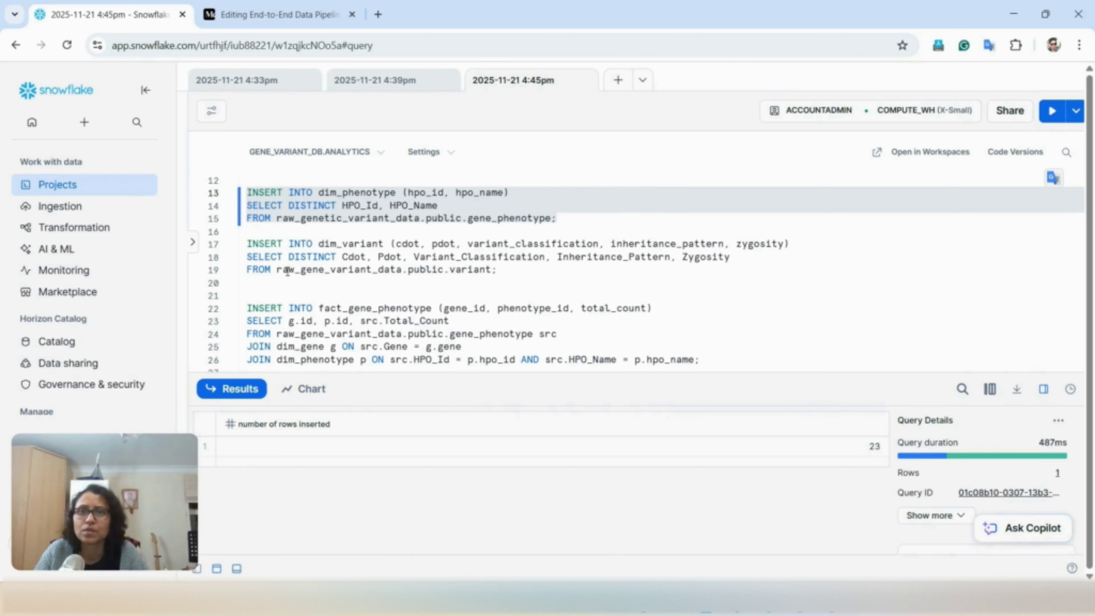
# Change the dim_variant insert's source database to raw_genetic_variant_data and execute that statement alone.
pyautogui.moveTo(276, 271); pyautogui.dragTo(381, 273)
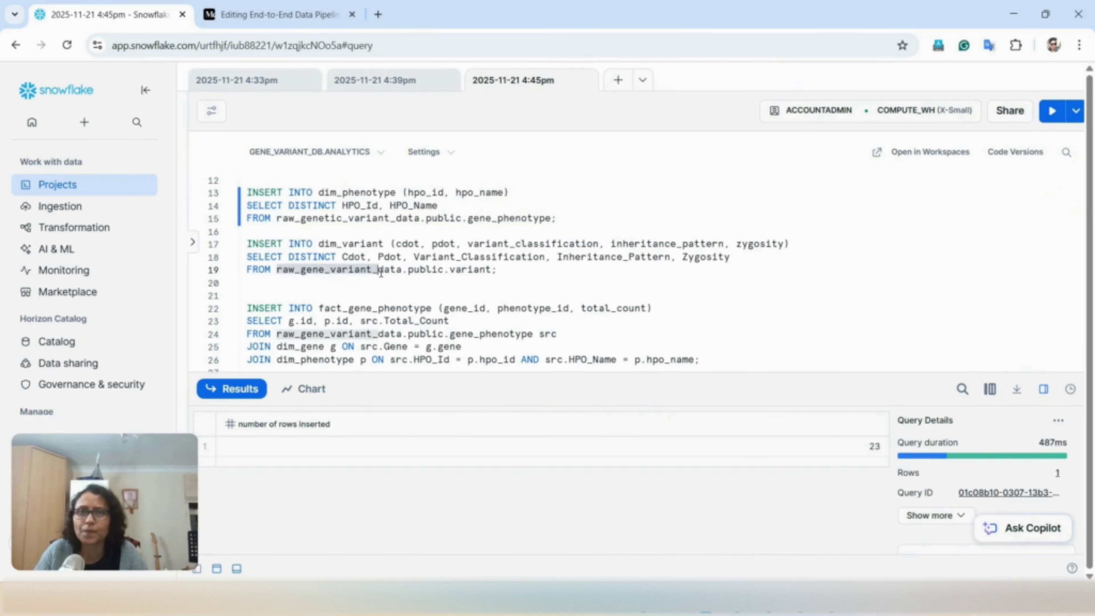
pyautogui.write('raw_genetic_variant_')
pyautogui.moveTo(556, 278); pyautogui.dragTo(247, 244)
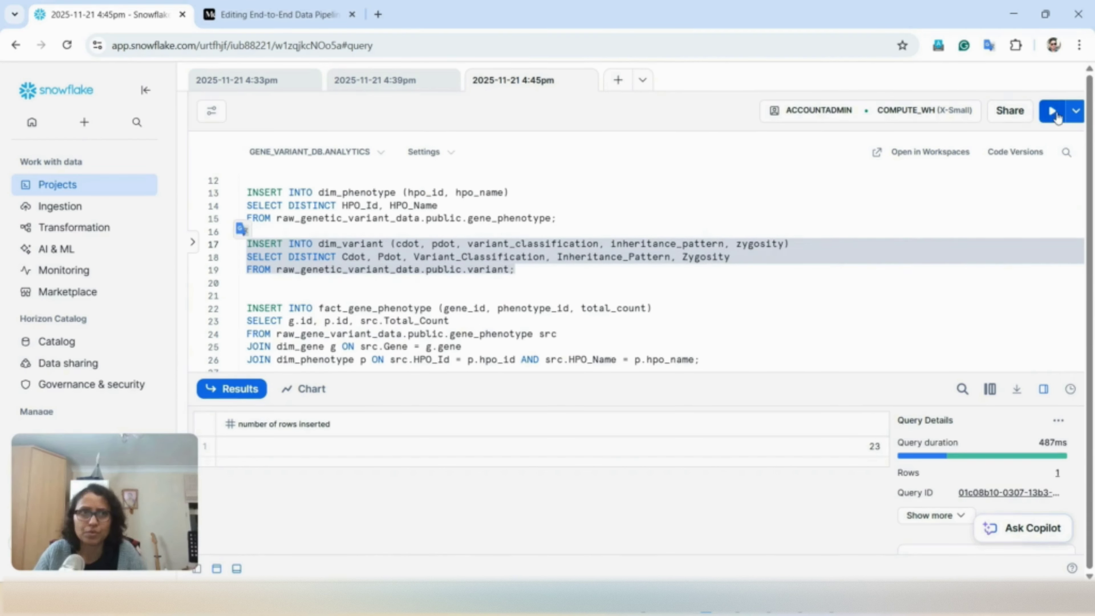
pyautogui.click(1056, 114)
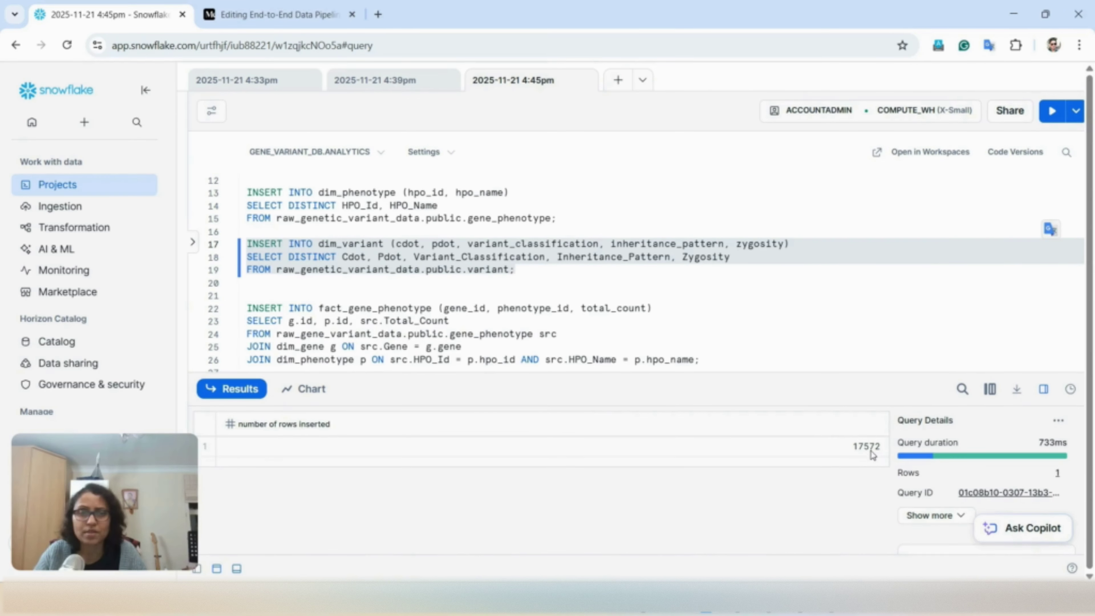
# Set the source database of the fact_gene_phenotype insert to raw_genetic_variant_data and run that statement to load the fact table.
pyautogui.scroll(-1, 575, 285)
pyautogui.scroll(-2, 574, 285)
pyautogui.scroll(3, 575, 285)
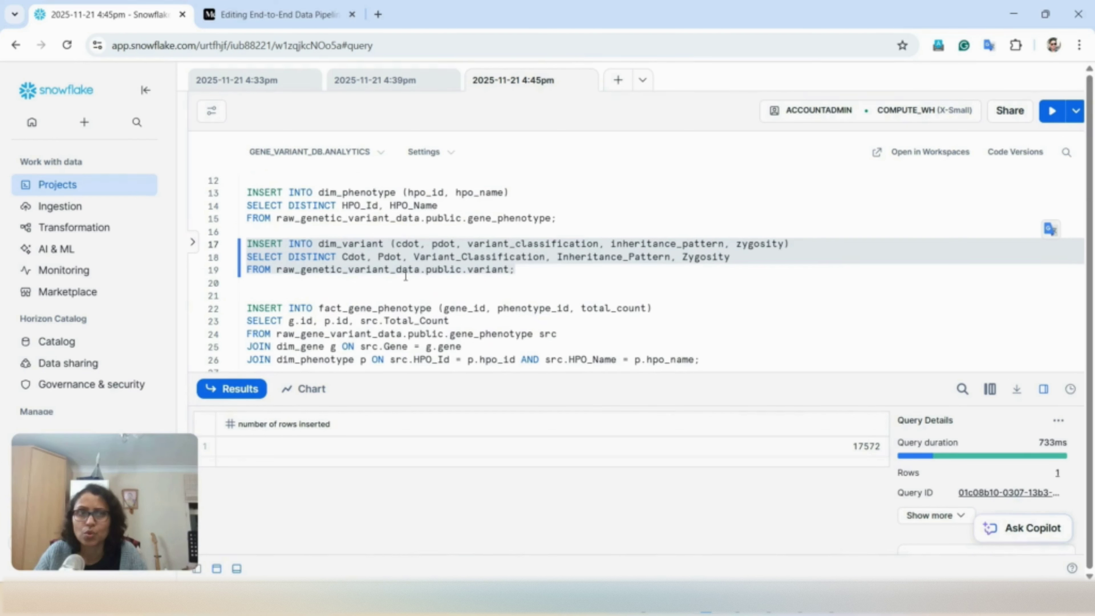
pyautogui.scroll(-3, 405, 276)
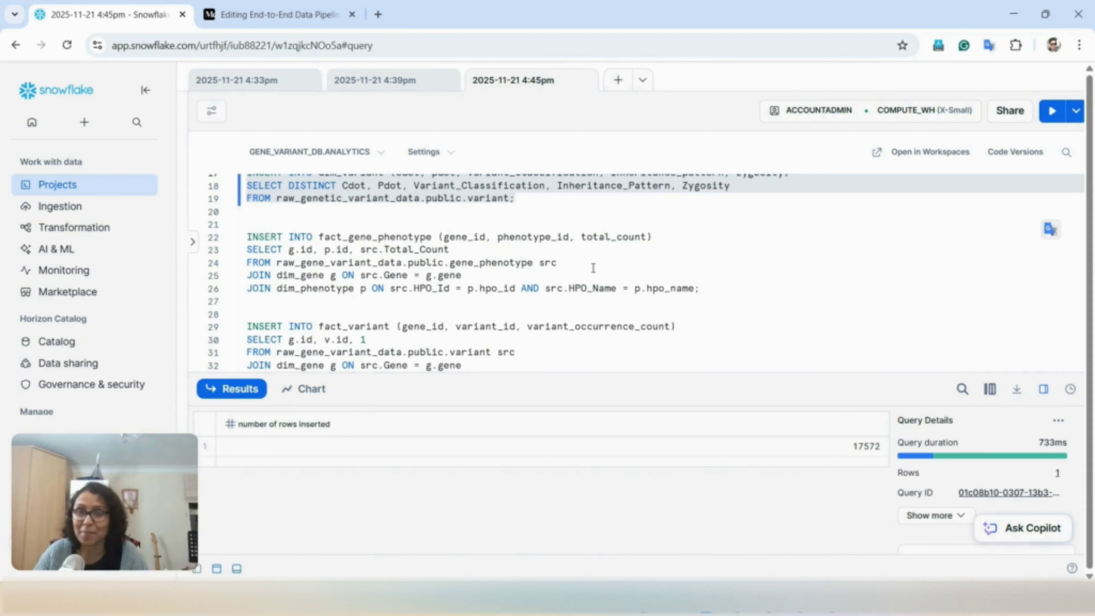
pyautogui.moveTo(278, 262); pyautogui.dragTo(403, 261)
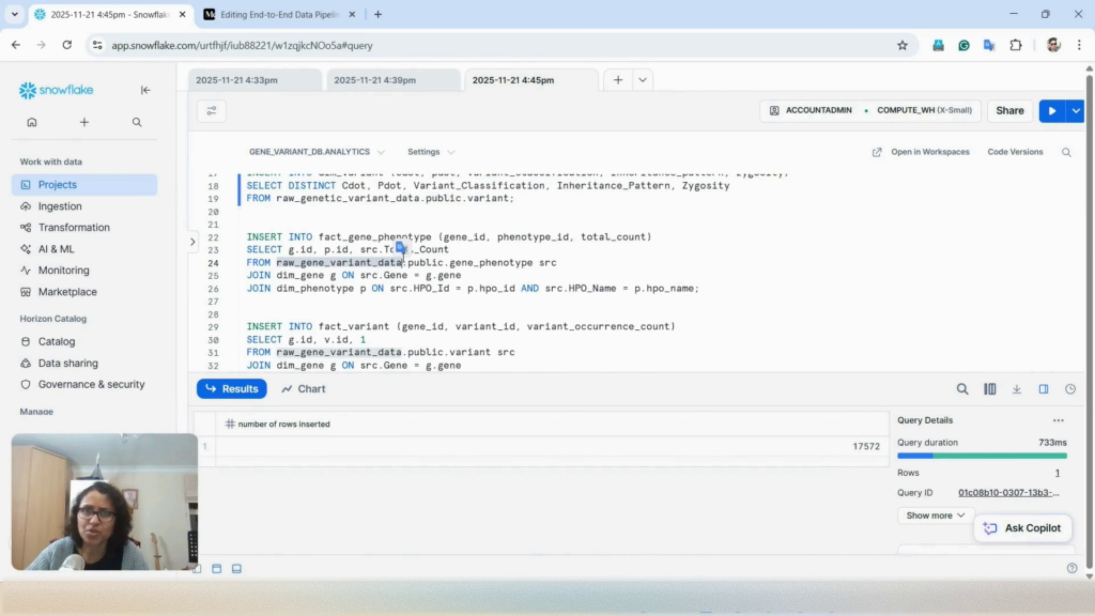
pyautogui.write('raw_genetic_variant_data')
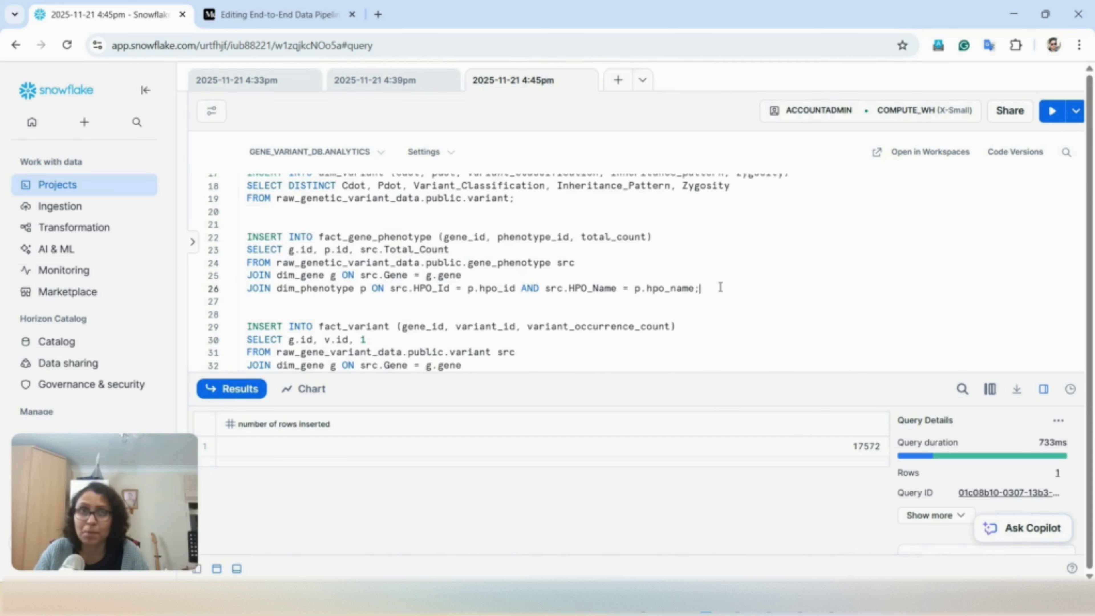
pyautogui.moveTo(720, 288); pyautogui.dragTo(229, 241)
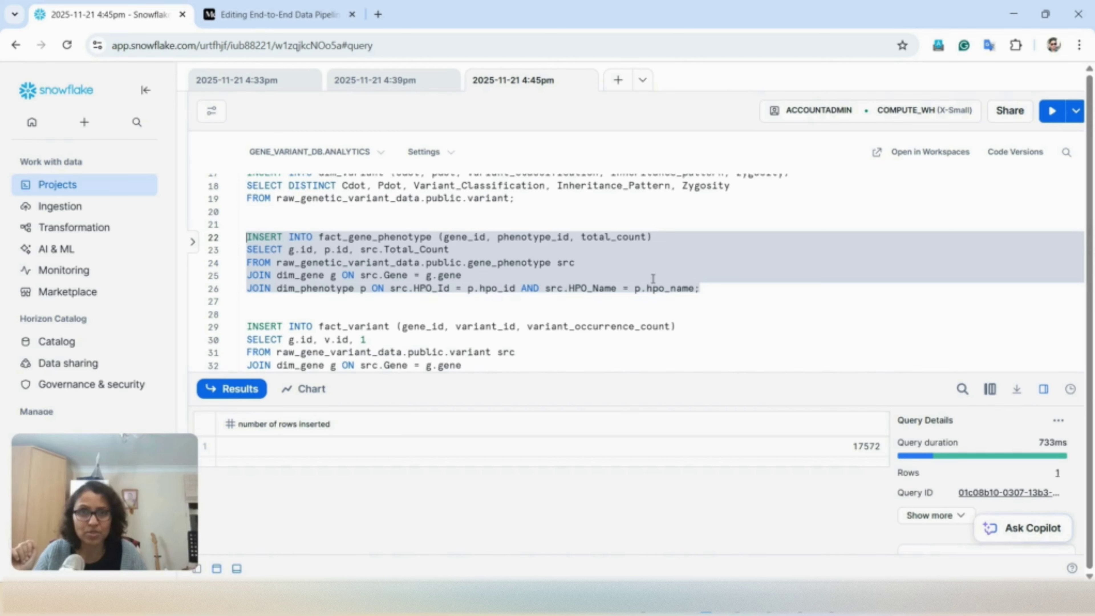
pyautogui.moveTo(726, 288); pyautogui.dragTo(237, 241)
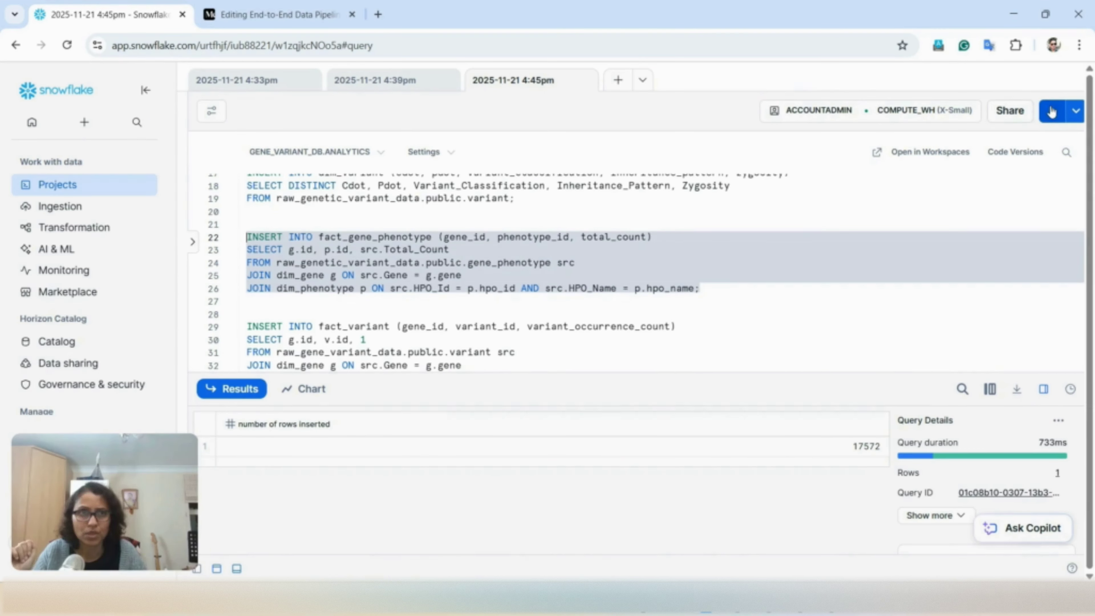
pyautogui.click(1052, 111)
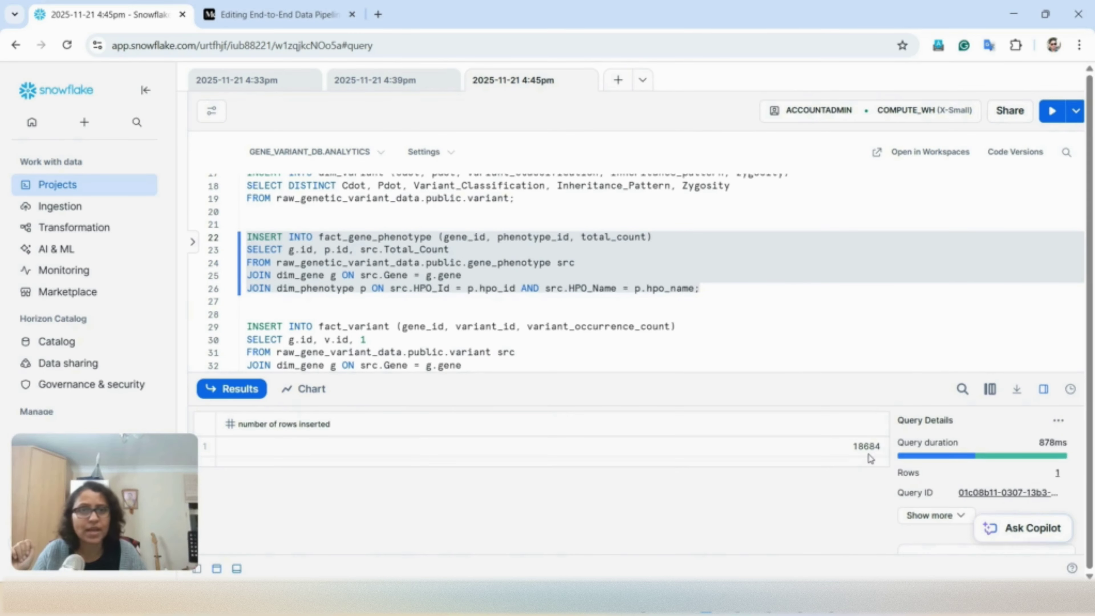
# Correct the database name to raw_genetic_variant_data in the fact_variant insert and run the whole statement.
pyautogui.scroll(-2, 611, 290)
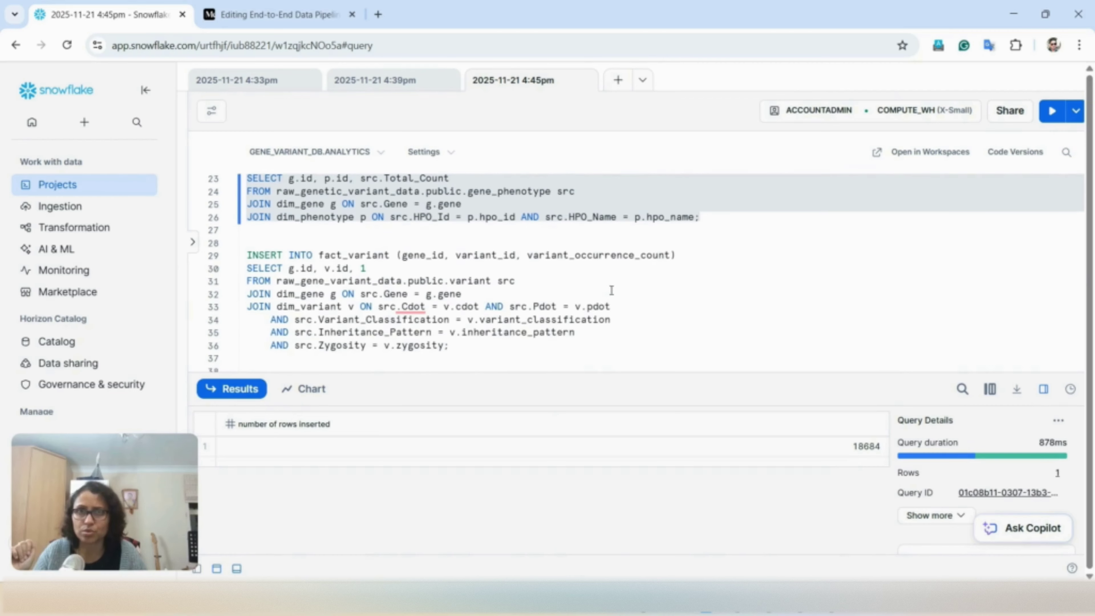
pyautogui.moveTo(275, 280); pyautogui.dragTo(404, 280)
pyautogui.write('raw_genetic_variant_data')
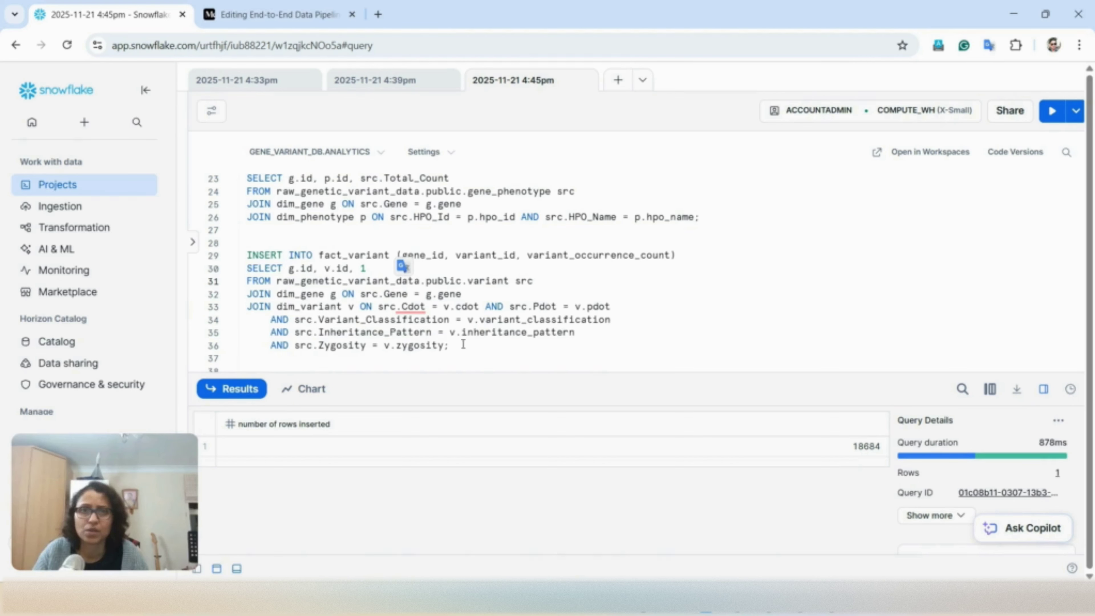
pyautogui.moveTo(213, 346); pyautogui.dragTo(235, 257)
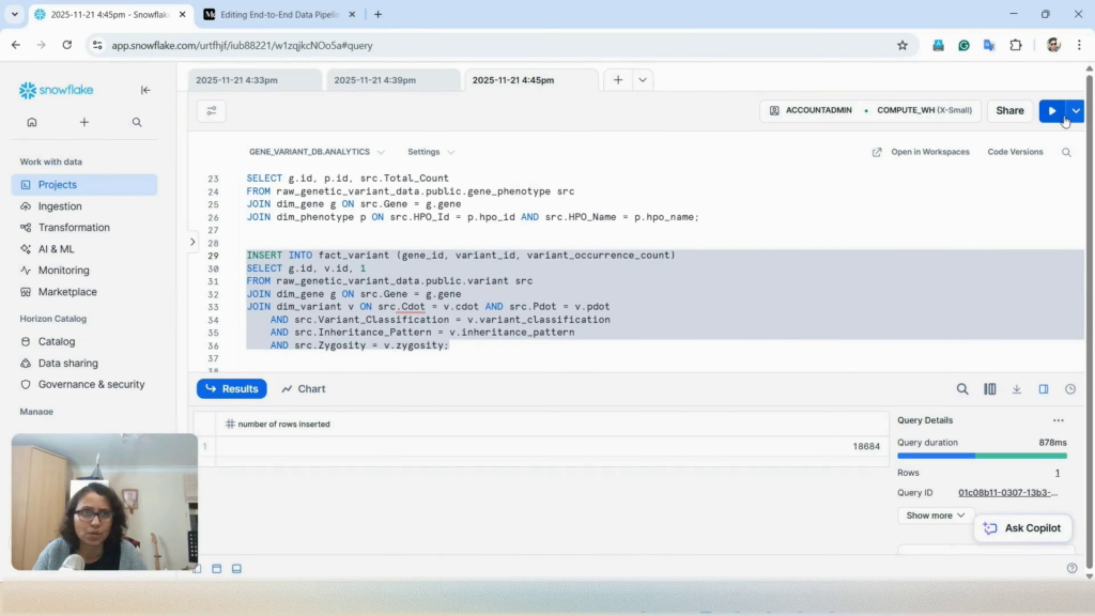
pyautogui.click(1052, 113)
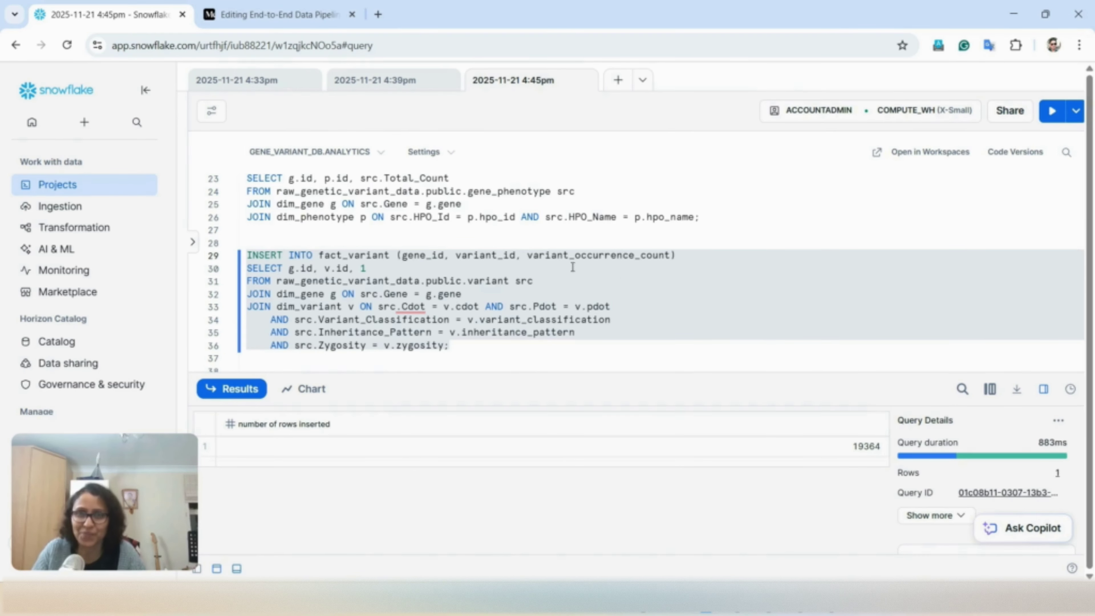
# Compare the fact_variant insert's row count with the raw variant count result in the 4:33pm worksheet.
pyautogui.click(266, 82)
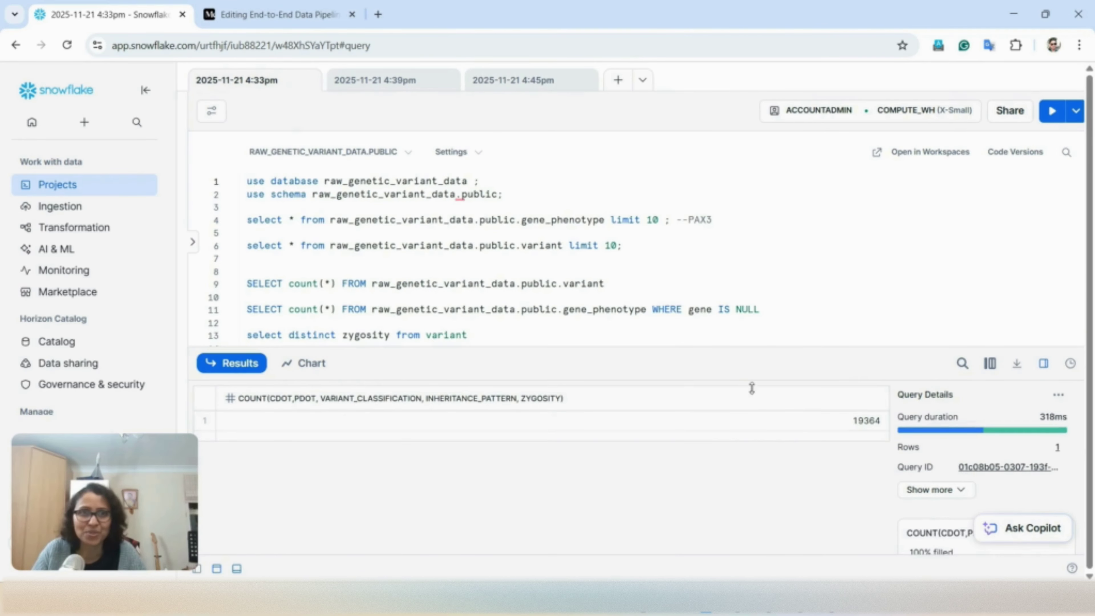
pyautogui.scroll(-2, 516, 271)
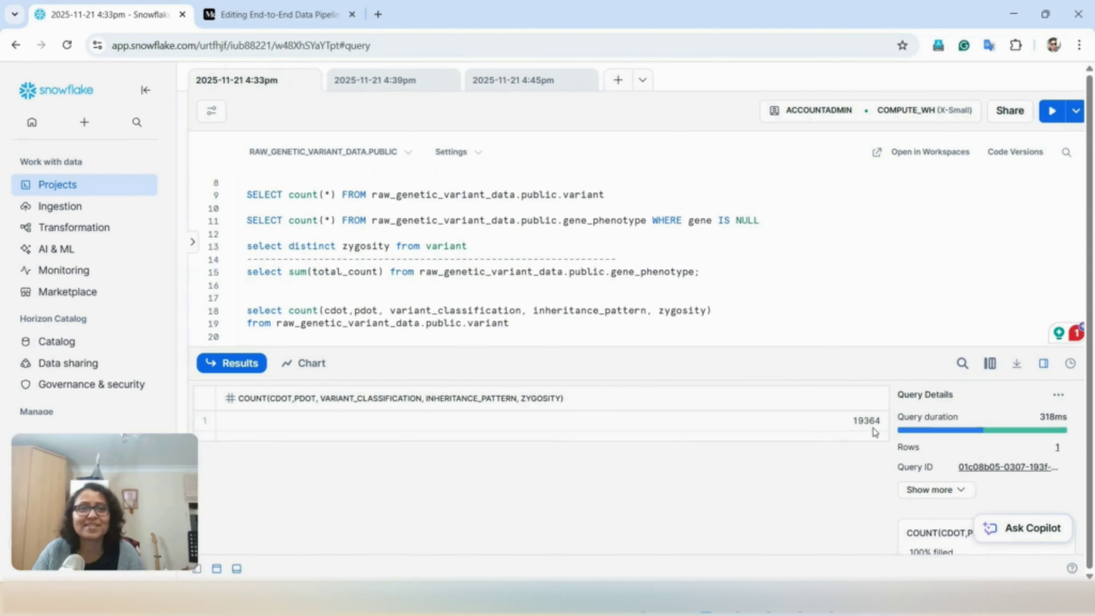
pyautogui.click(513, 81)
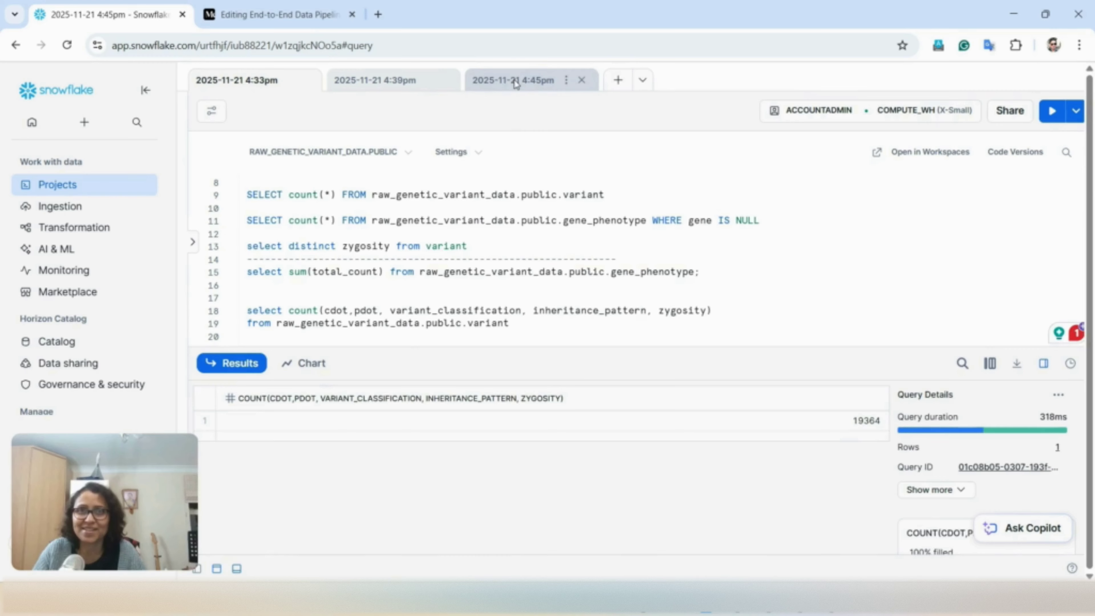
pyautogui.scroll(-3, 557, 291)
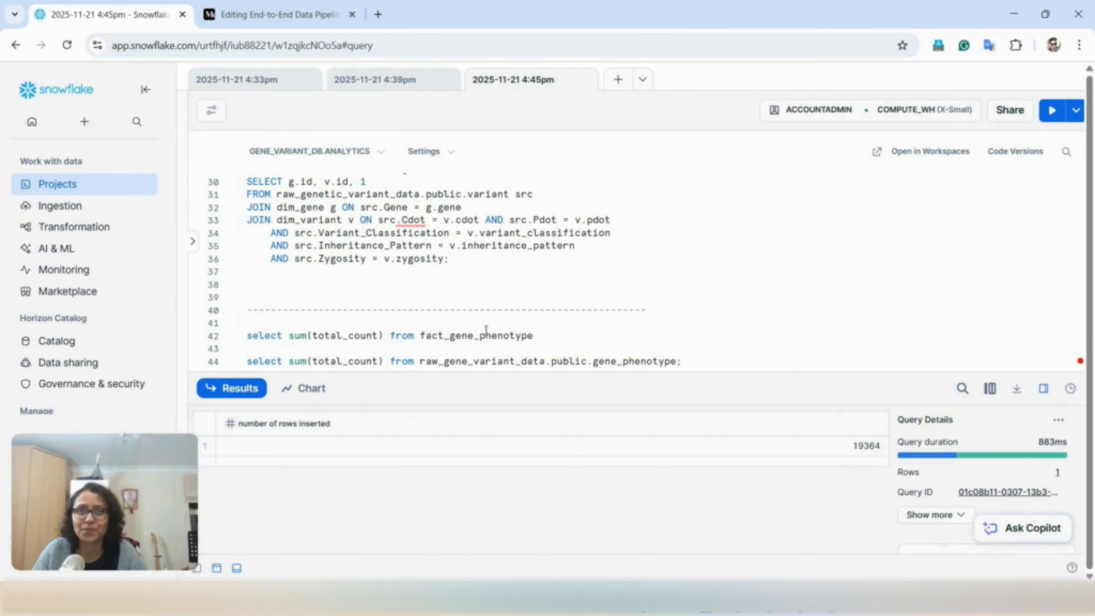
pyautogui.scroll(2, 486, 330)
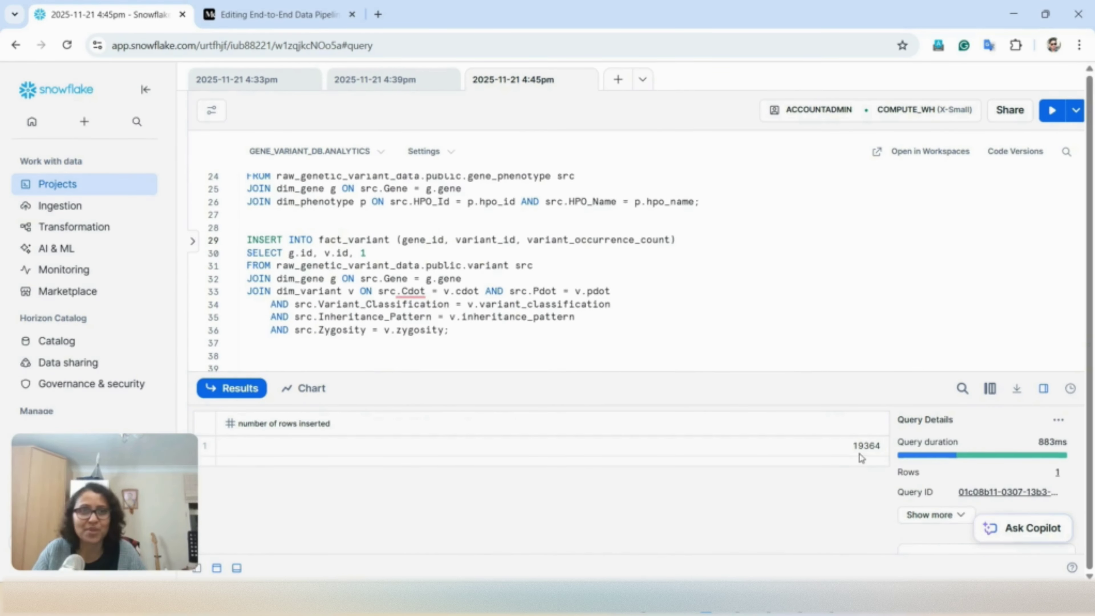
# Run the query that sums total_count from fact_gene_phenotype.
pyautogui.scroll(-2, 555, 248)
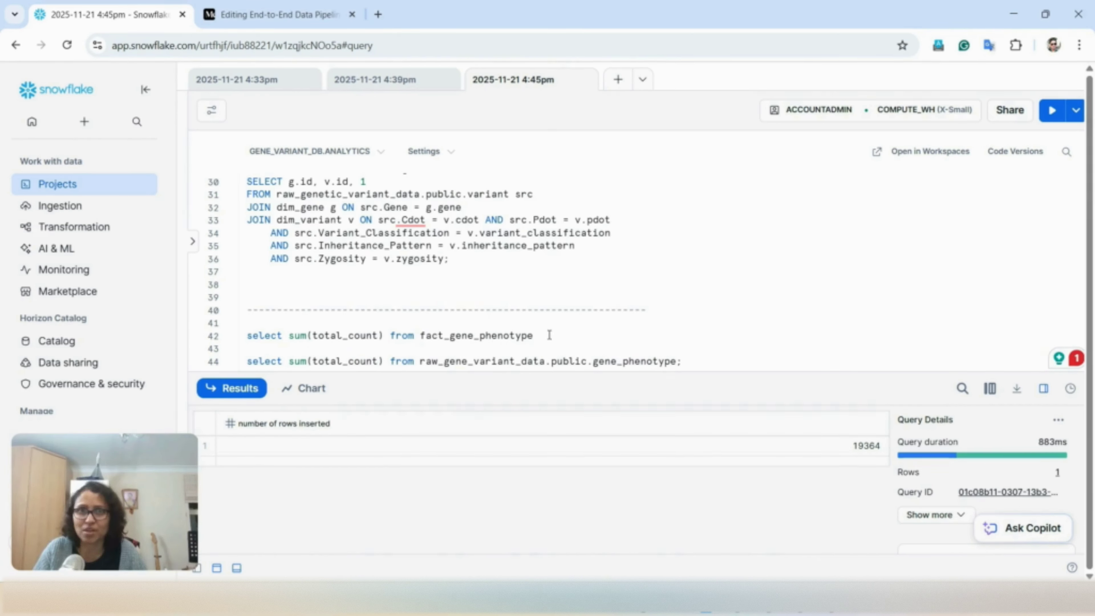
pyautogui.moveTo(550, 335); pyautogui.dragTo(246, 336)
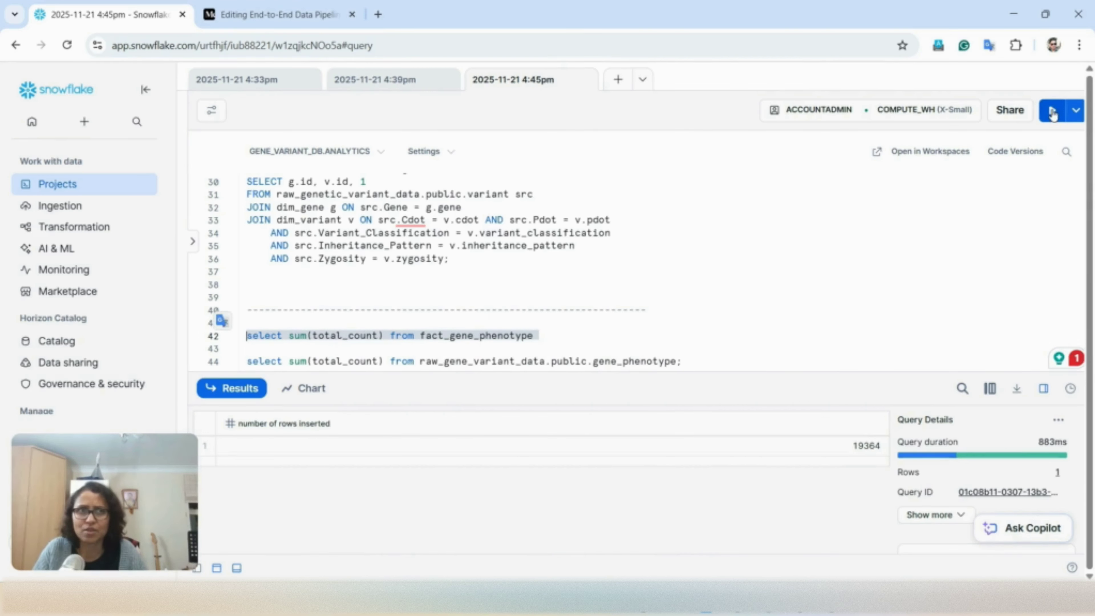
pyautogui.click(1053, 111)
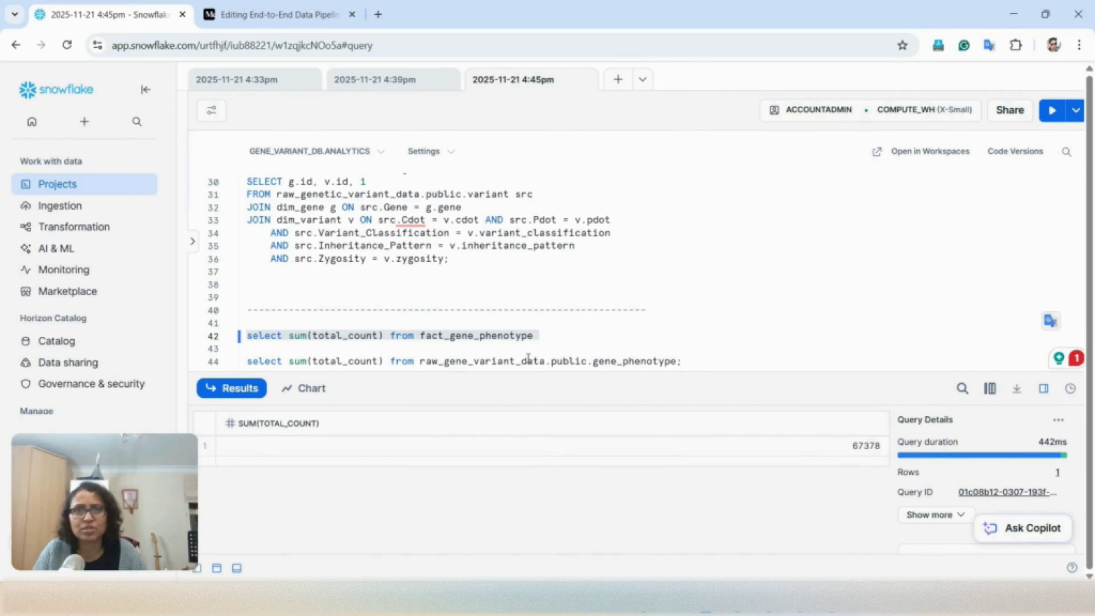
# Replace the database name with raw_genetic_variant_data in the raw gene_phenotype sum(total_count) query and run it.
pyautogui.moveTo(698, 361); pyautogui.dragTo(223, 364)
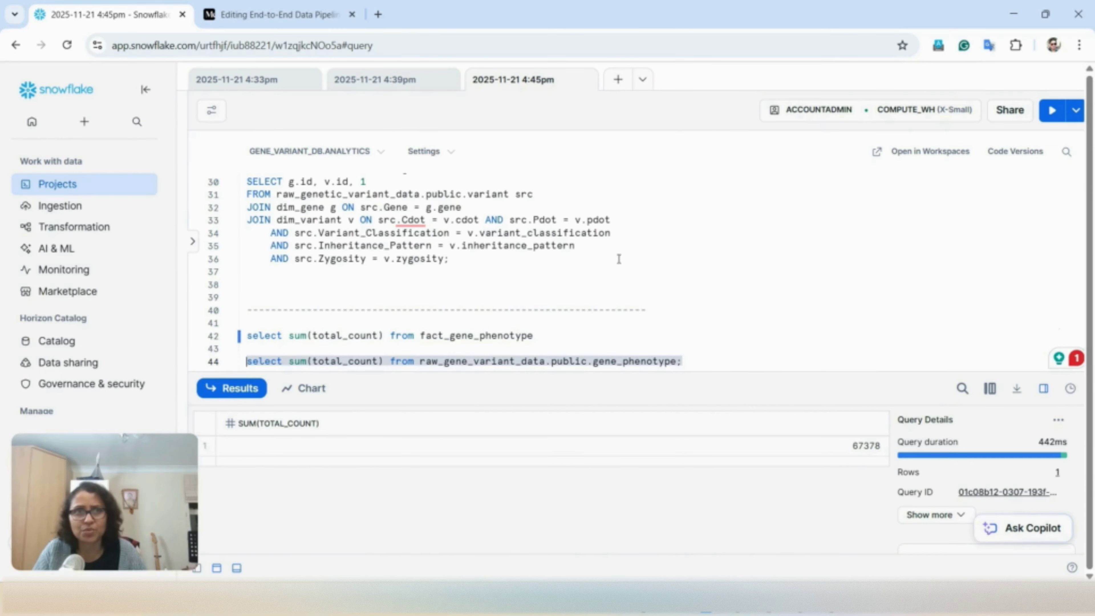
pyautogui.click(1052, 113)
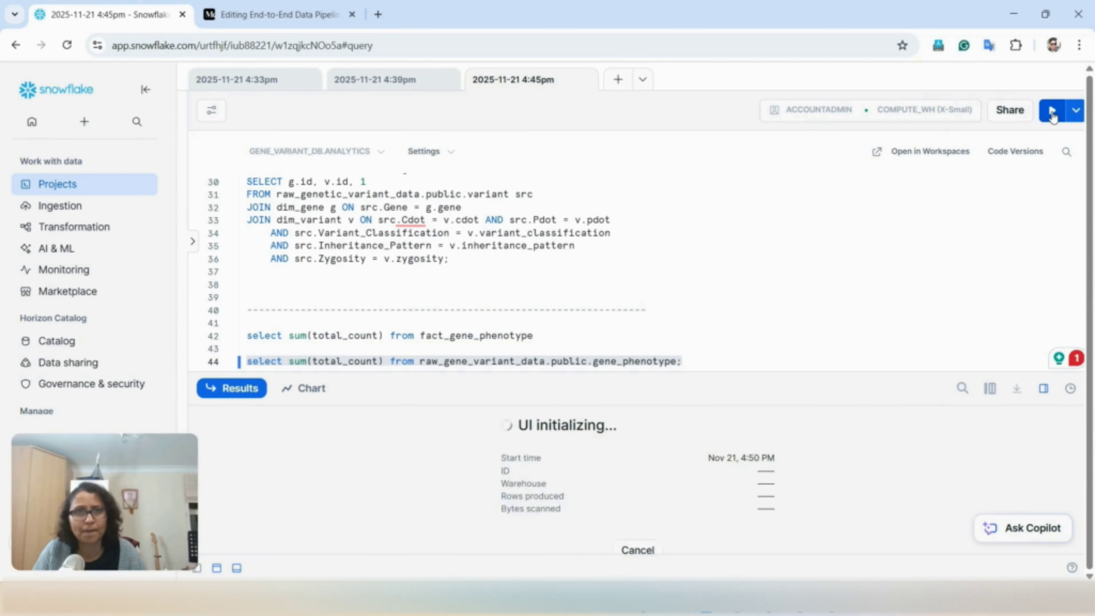
pyautogui.click(477, 335)
pyautogui.moveTo(419, 362); pyautogui.dragTo(549, 360)
pyautogui.write('raw_genetic_variant_data')
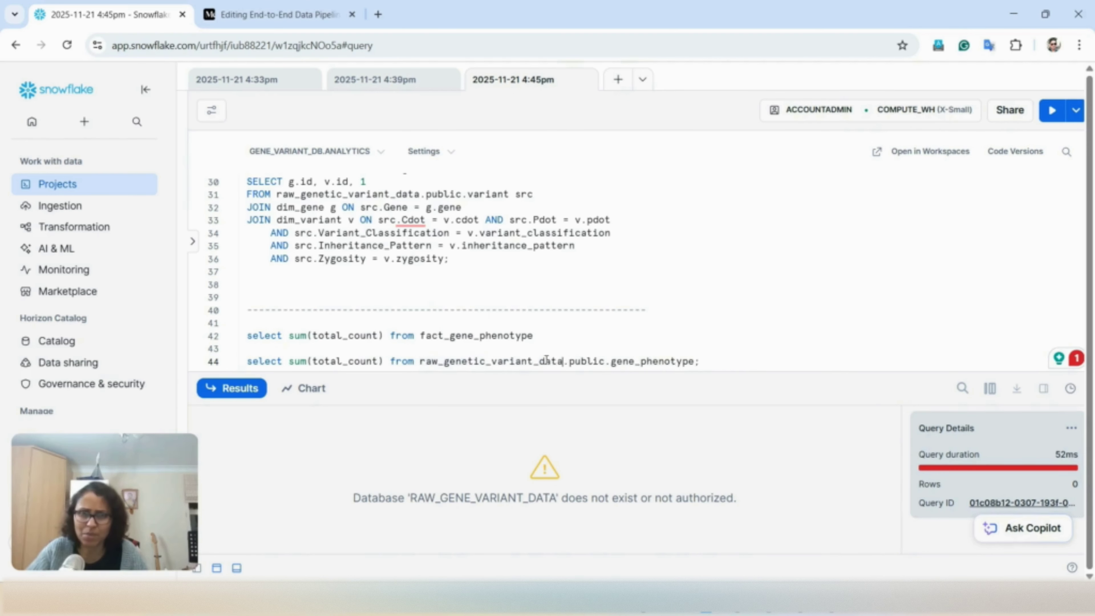
pyautogui.click(745, 359)
pyautogui.moveTo(746, 359); pyautogui.dragTo(213, 352)
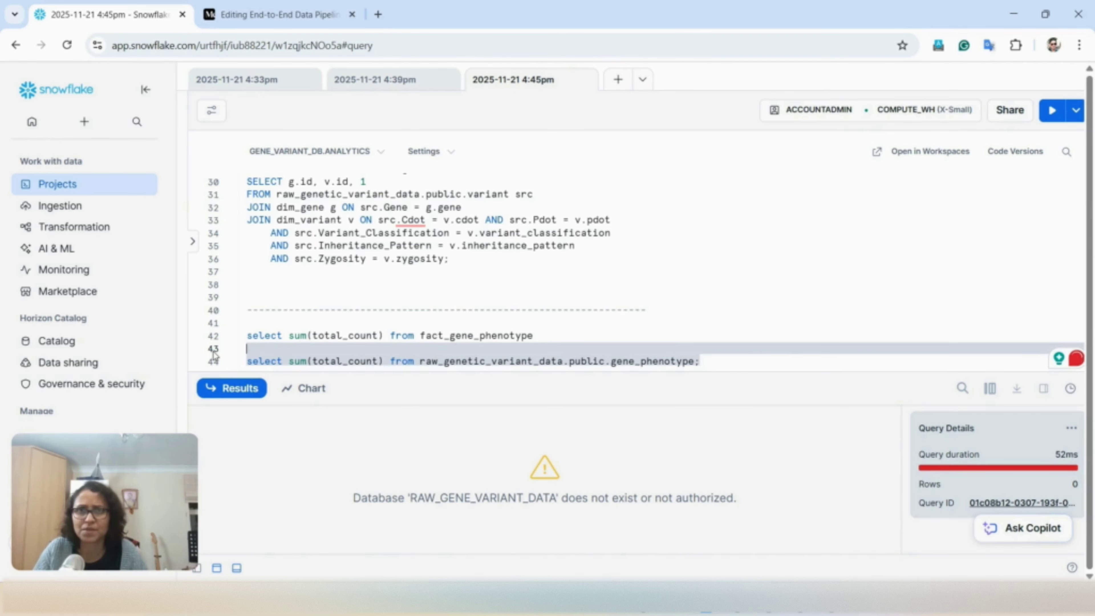
pyautogui.click(1053, 111)
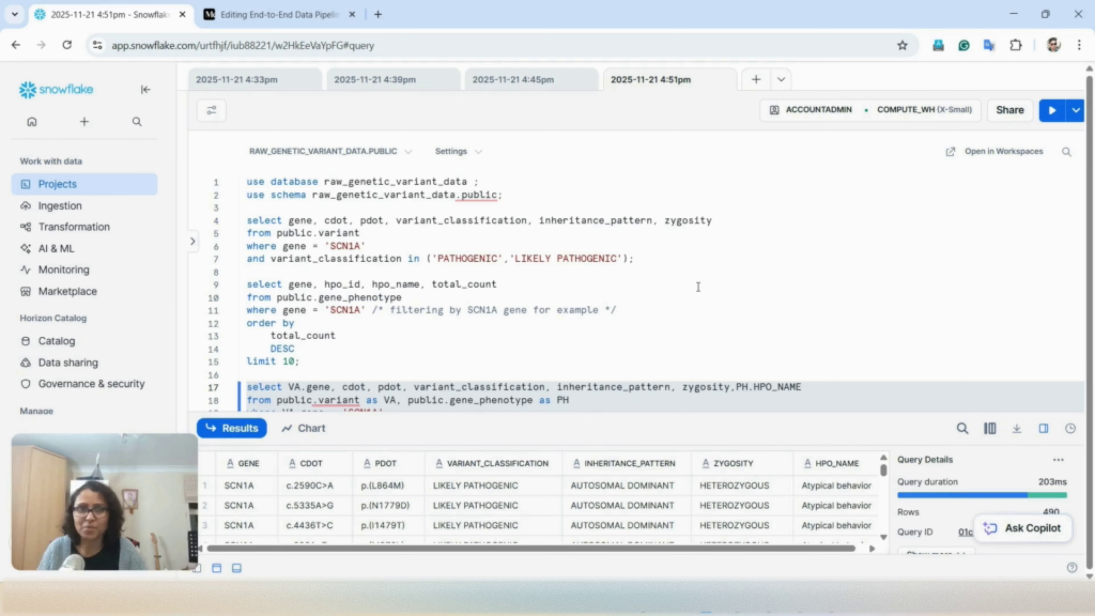
# Switch to Power BI Desktop, search all data sources for snowflake and open the Snowflake connector's connection settings.
pyautogui.click(961, 430)
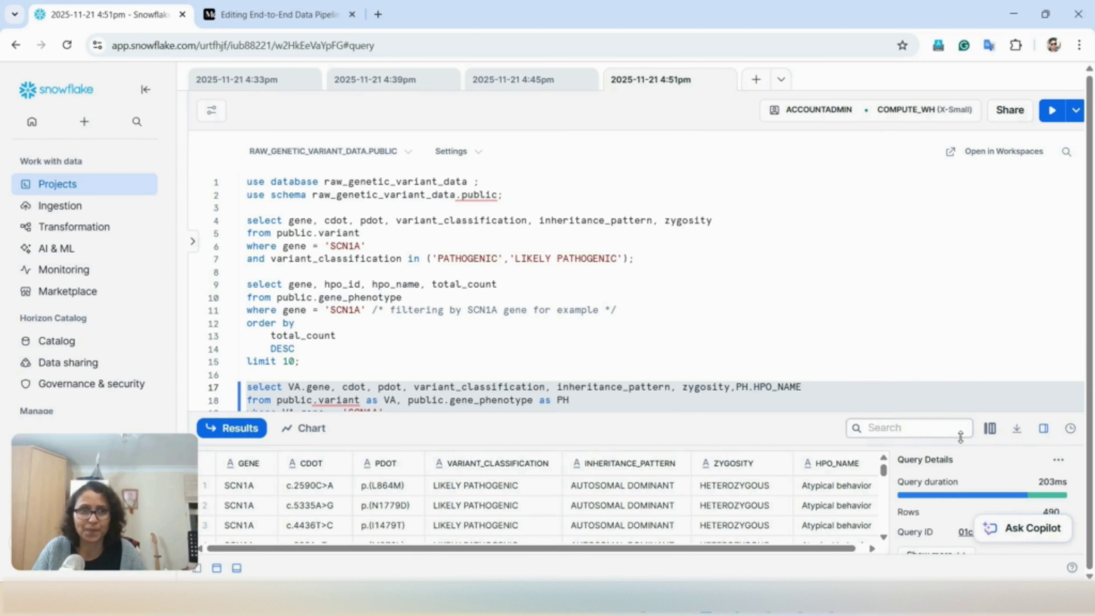
pyautogui.hotkey('alt', 'Tab')
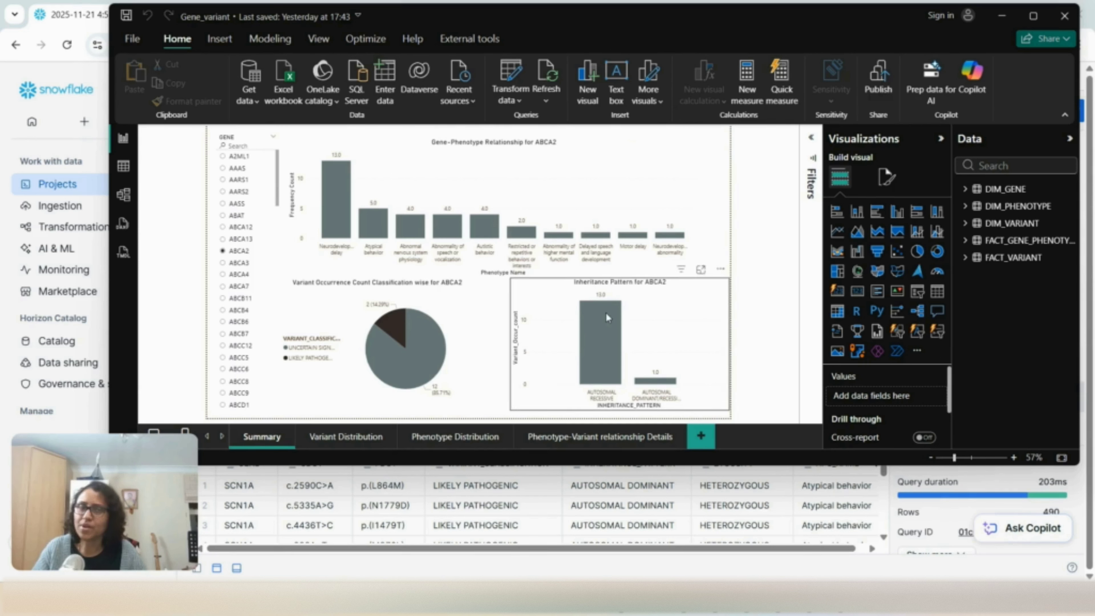
pyautogui.moveTo(606, 318)
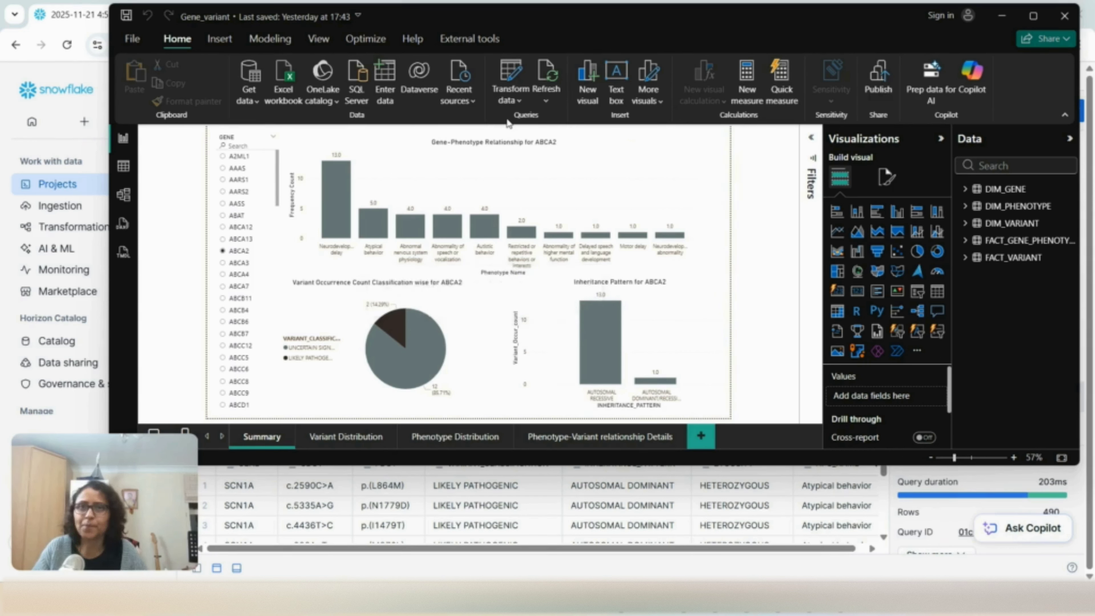
pyautogui.click(255, 103)
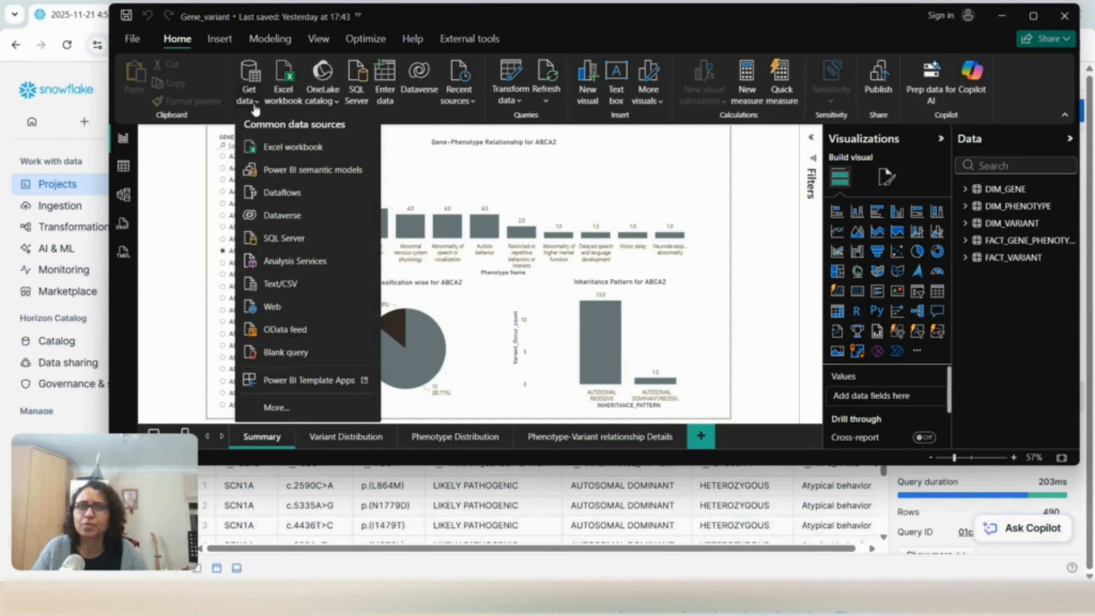
pyautogui.click(276, 408)
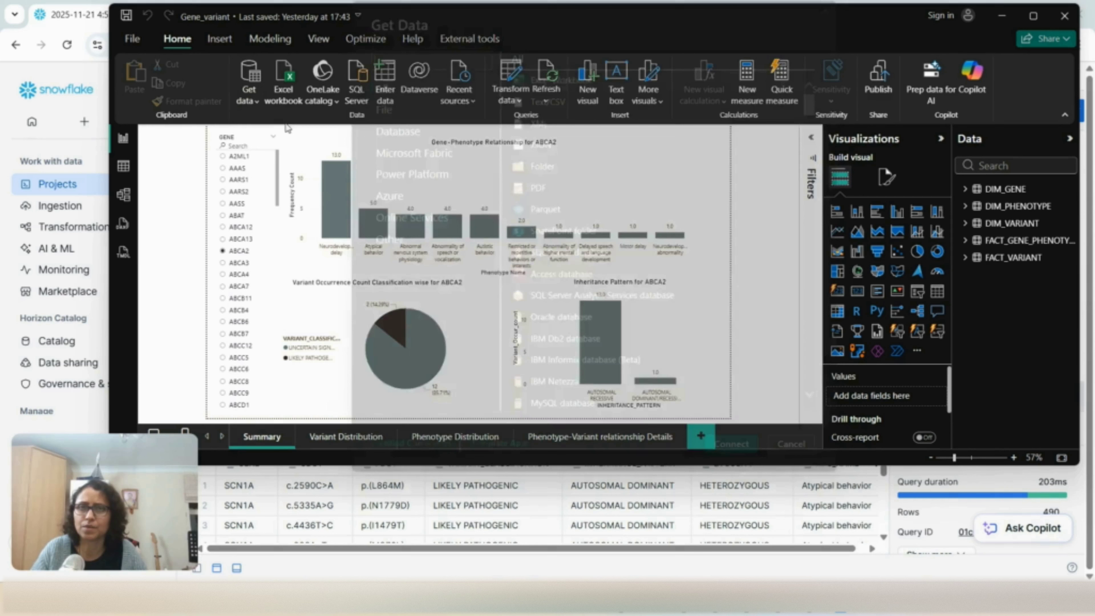
pyautogui.write('snowf')
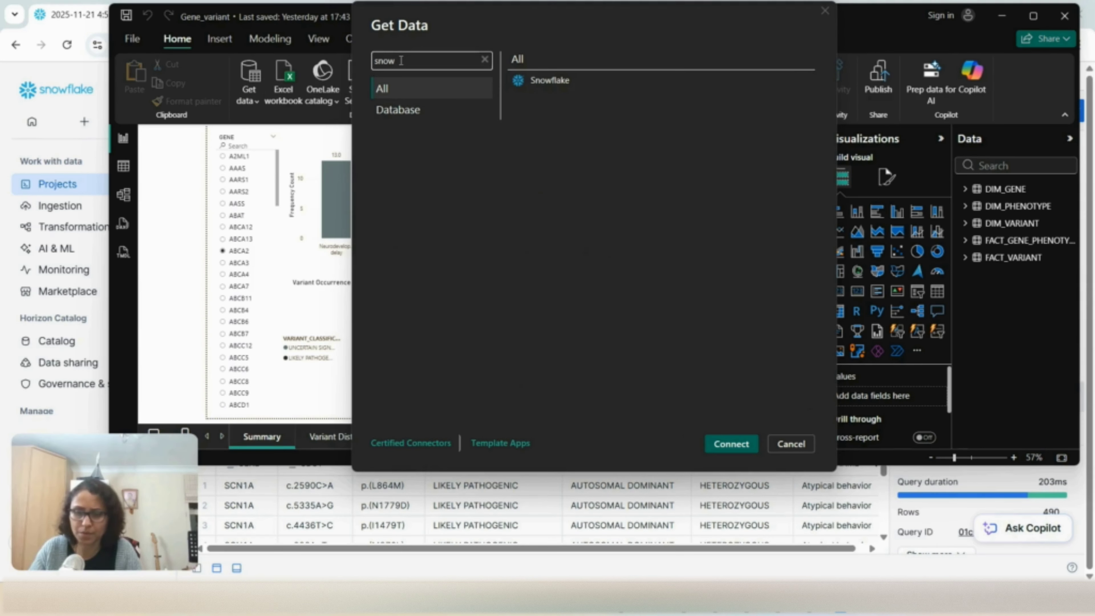
pyautogui.doubleClick(551, 80)
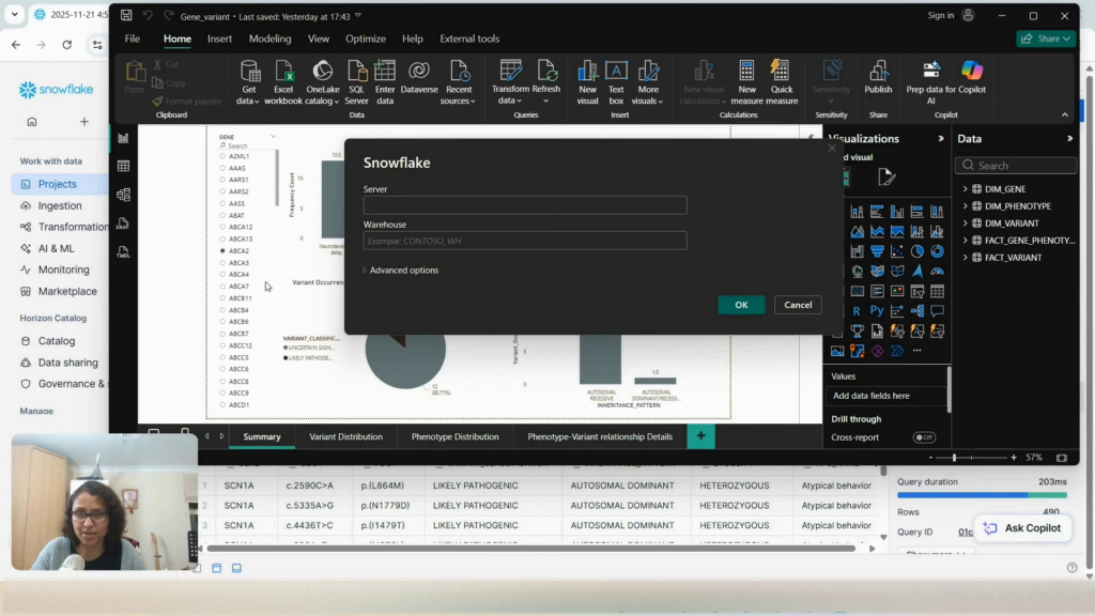
# Switch to Snowflake and look up the Account/Server URL in the current account's details.
pyautogui.click(82, 421)
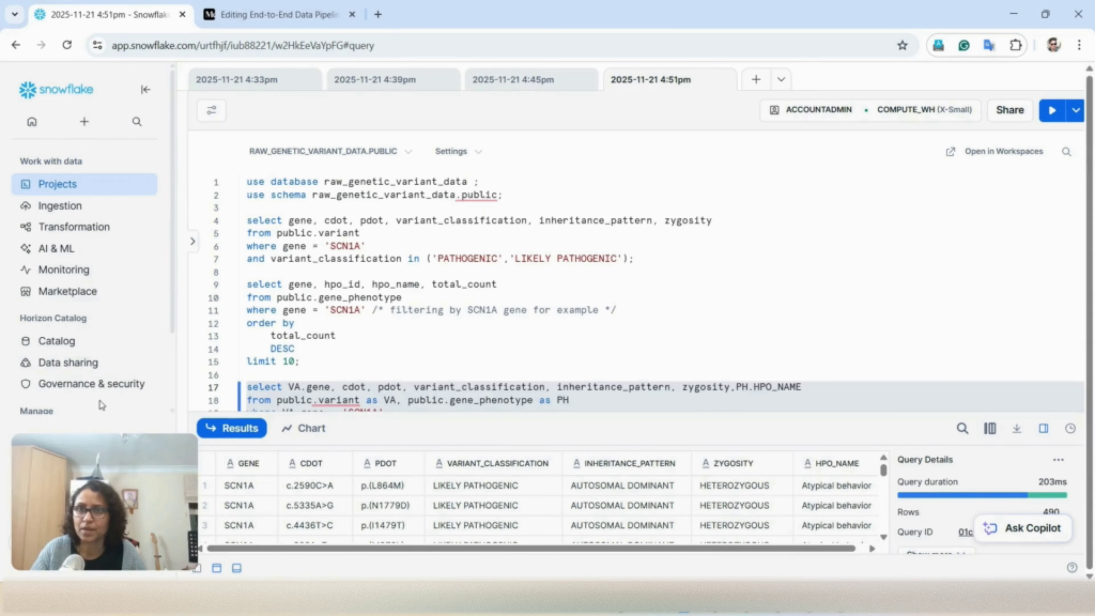
pyautogui.scroll(-2, 130, 345)
pyautogui.moveTo(66, 371)
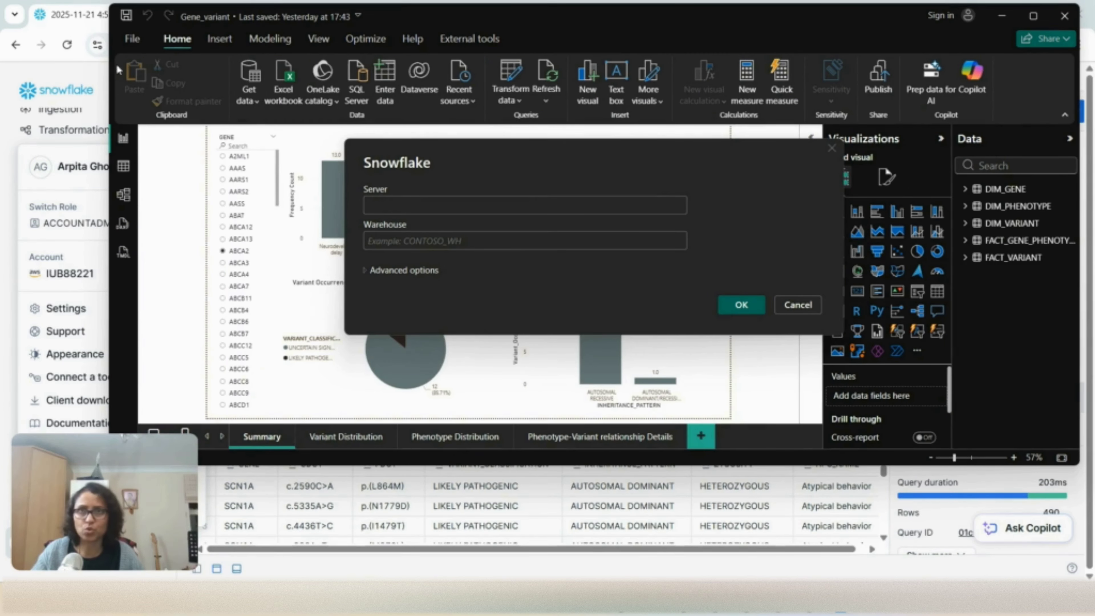
pyautogui.click(63, 20)
pyautogui.moveTo(109, 276)
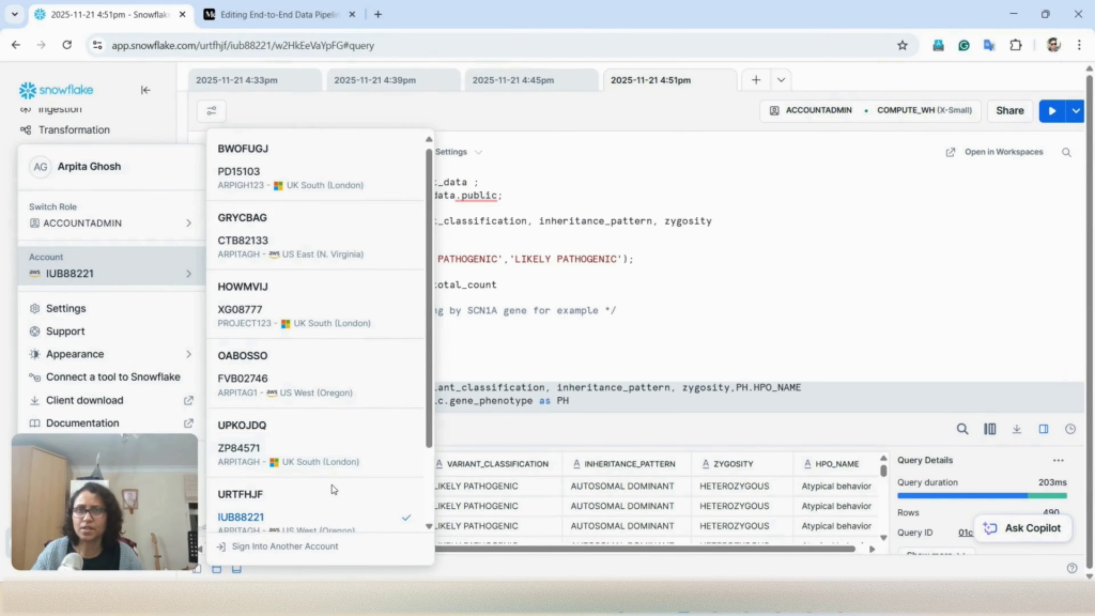
pyautogui.scroll(-2, 319, 432)
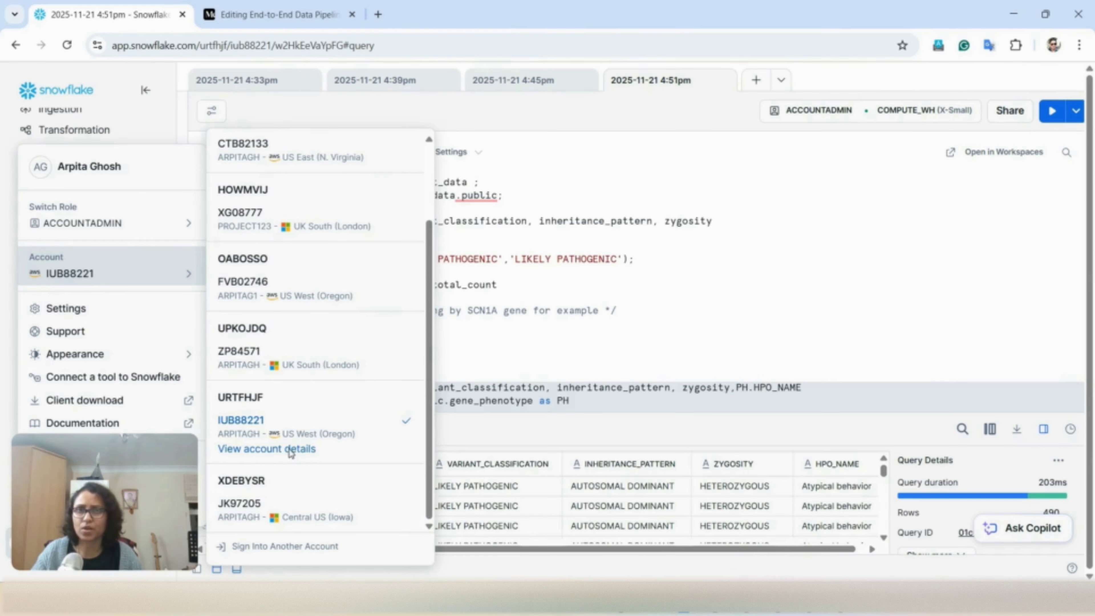
pyautogui.click(290, 450)
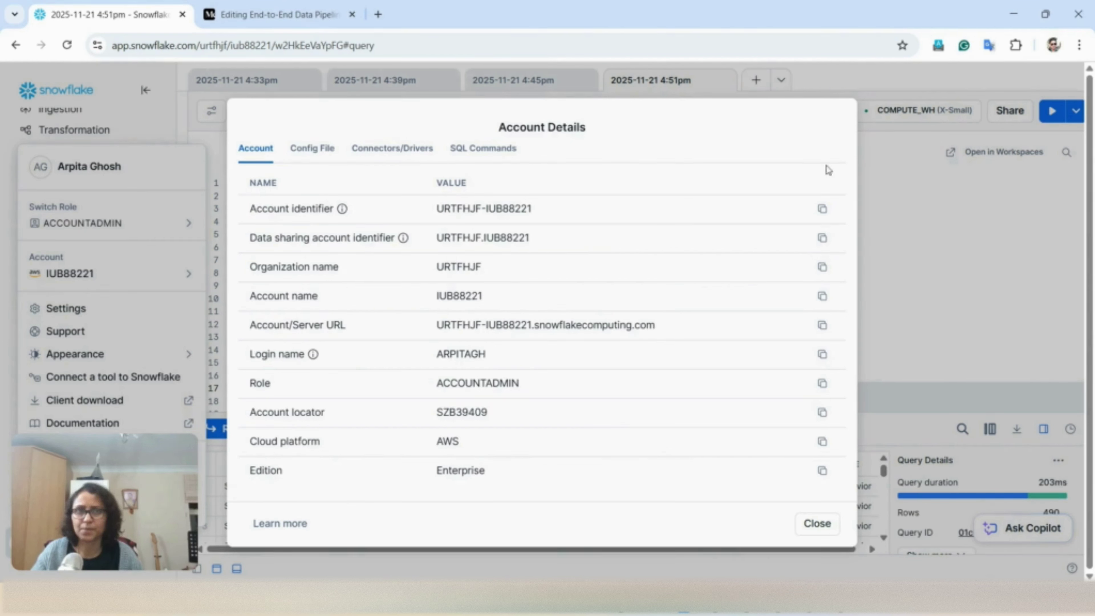
pyautogui.click(819, 525)
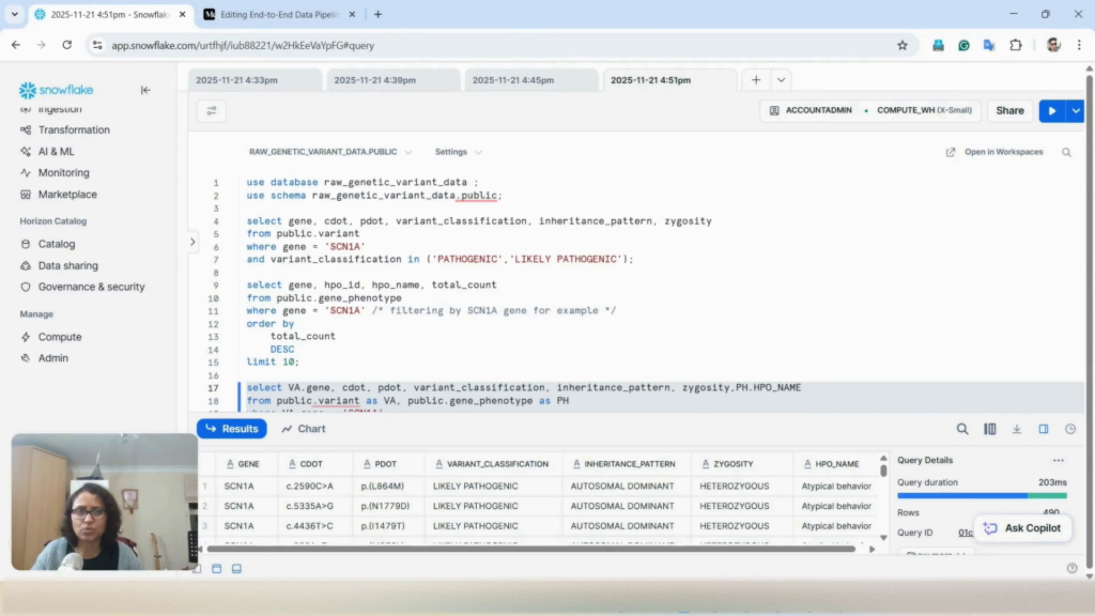
# Return to Power BI Desktop and cancel the Snowflake connection without entering a server or warehouse.
pyautogui.click(841, 598)
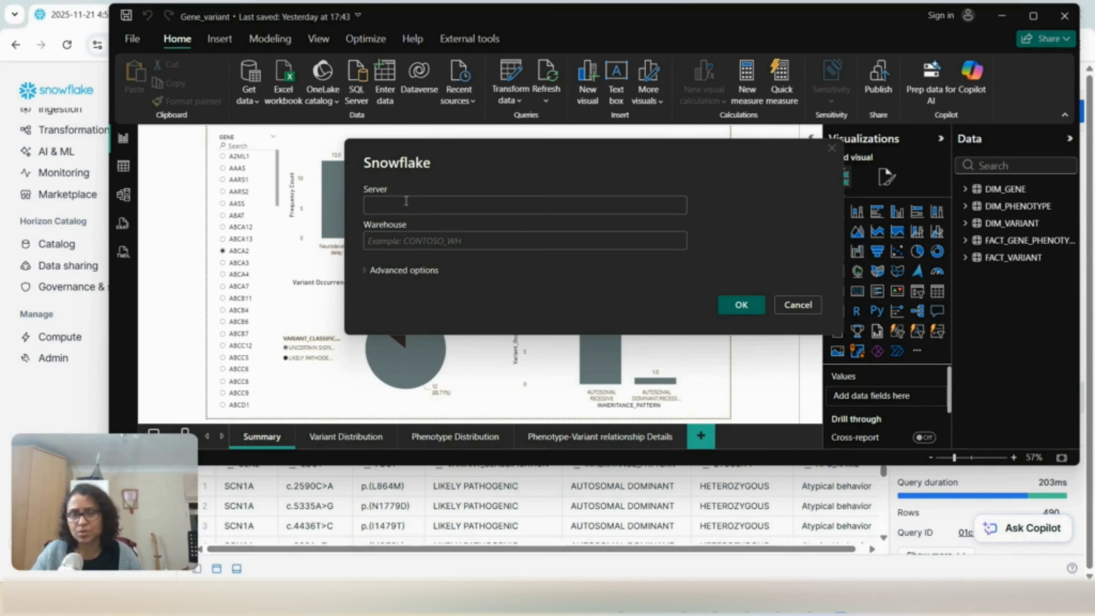
pyautogui.click(407, 243)
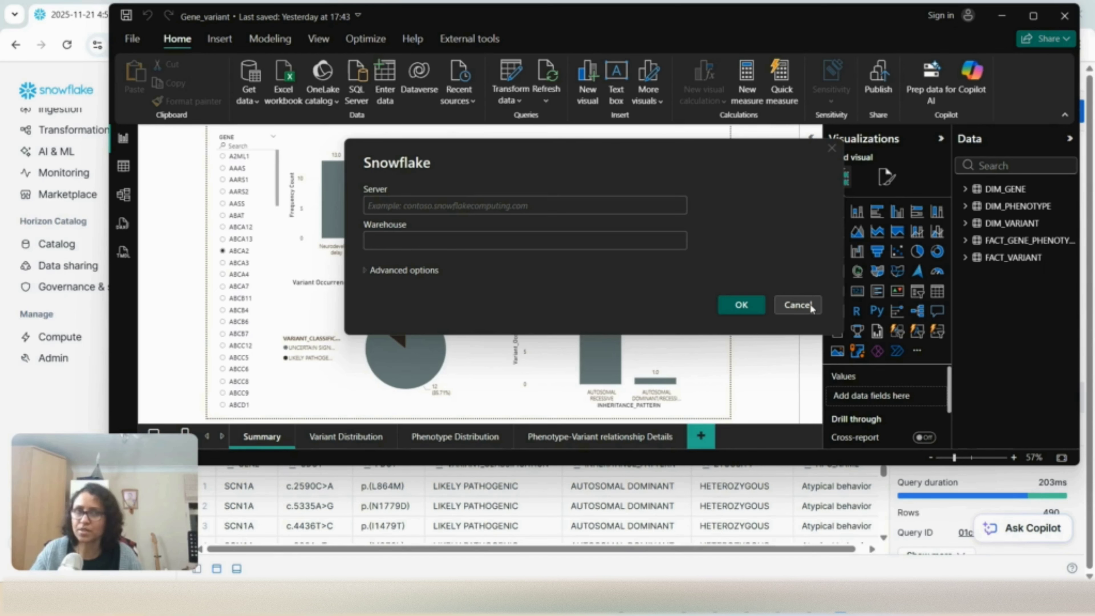
pyautogui.click(797, 305)
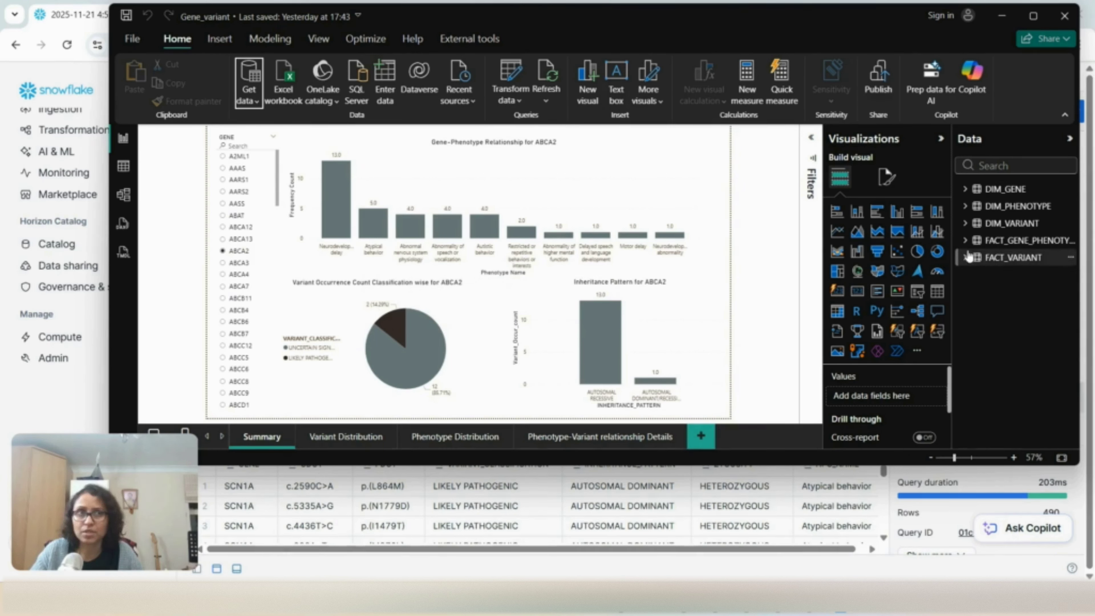
# Inspect the Frequency Count measure's formula and the fields of FACT_GENE_PHENOTYPE and FACT_VARIANT, with room for their full names.
pyautogui.click(965, 241)
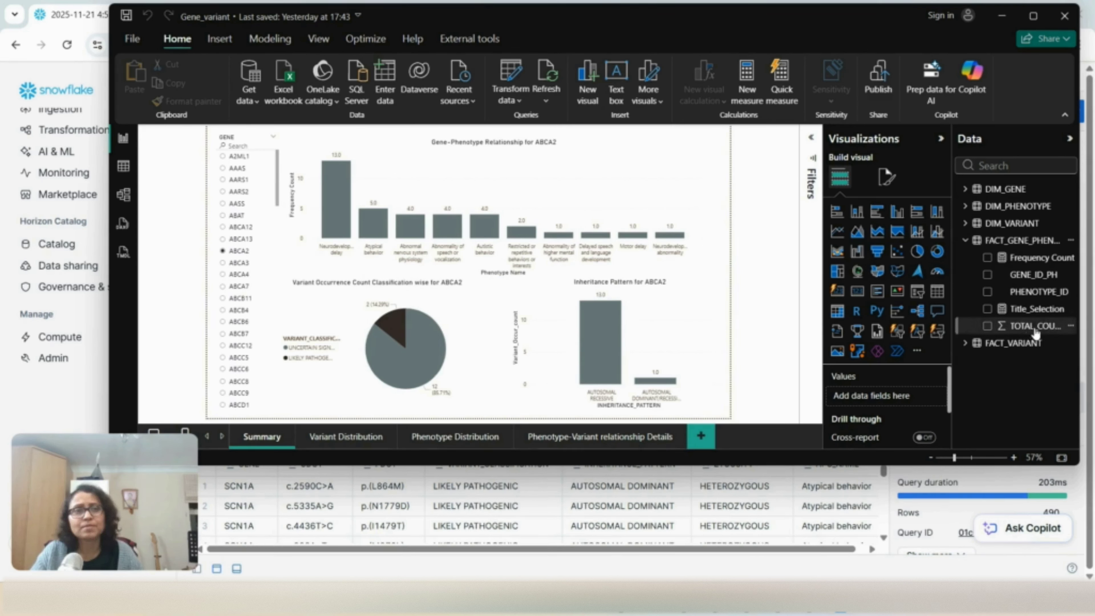
pyautogui.click(1030, 259)
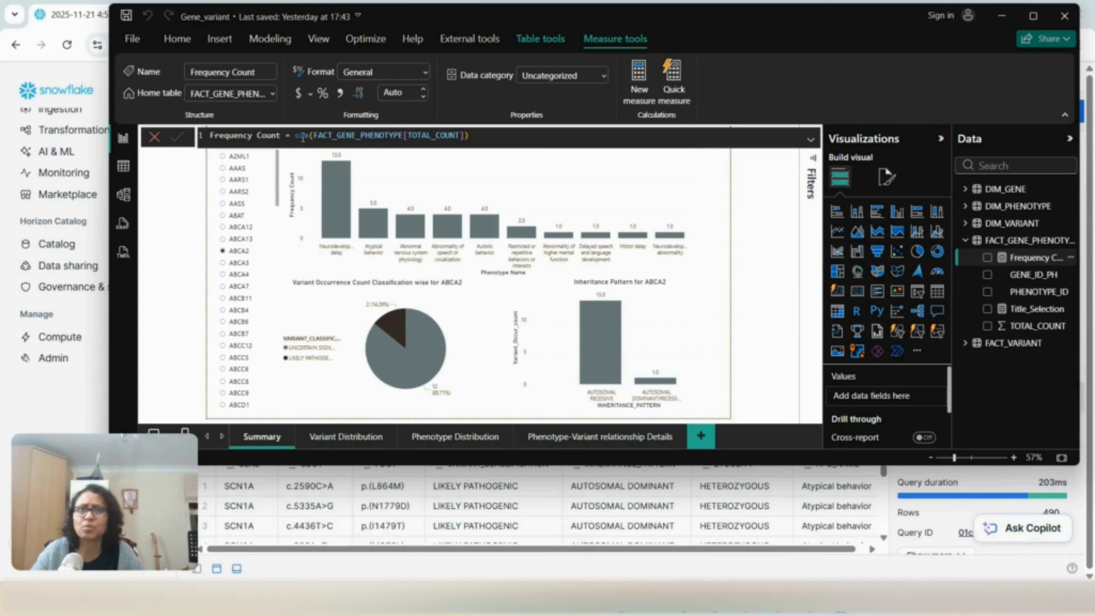
pyautogui.click(965, 345)
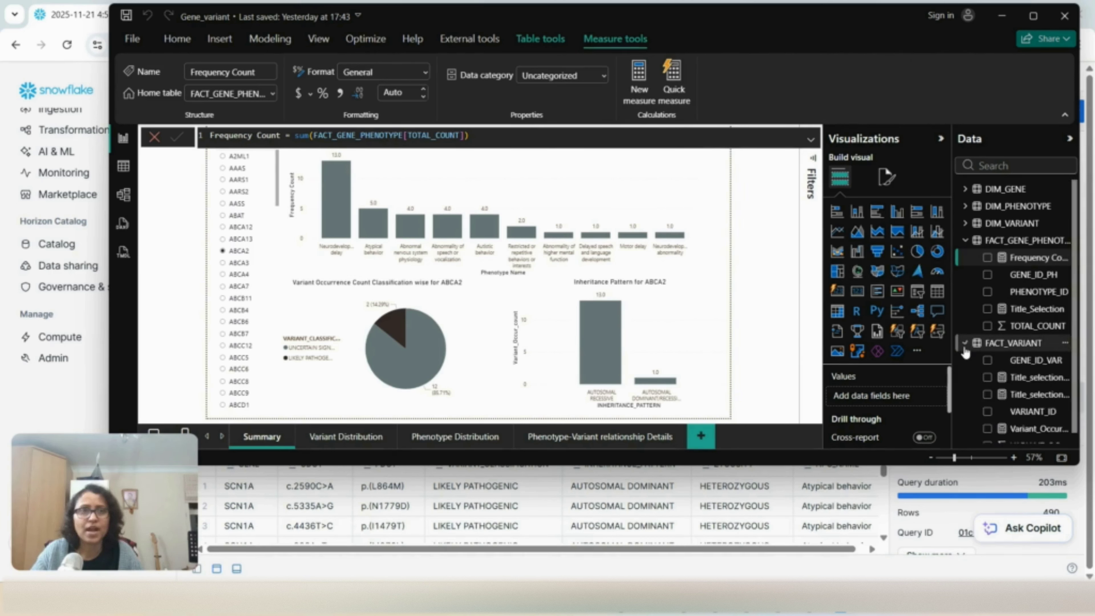
pyautogui.scroll(-1, 1037, 382)
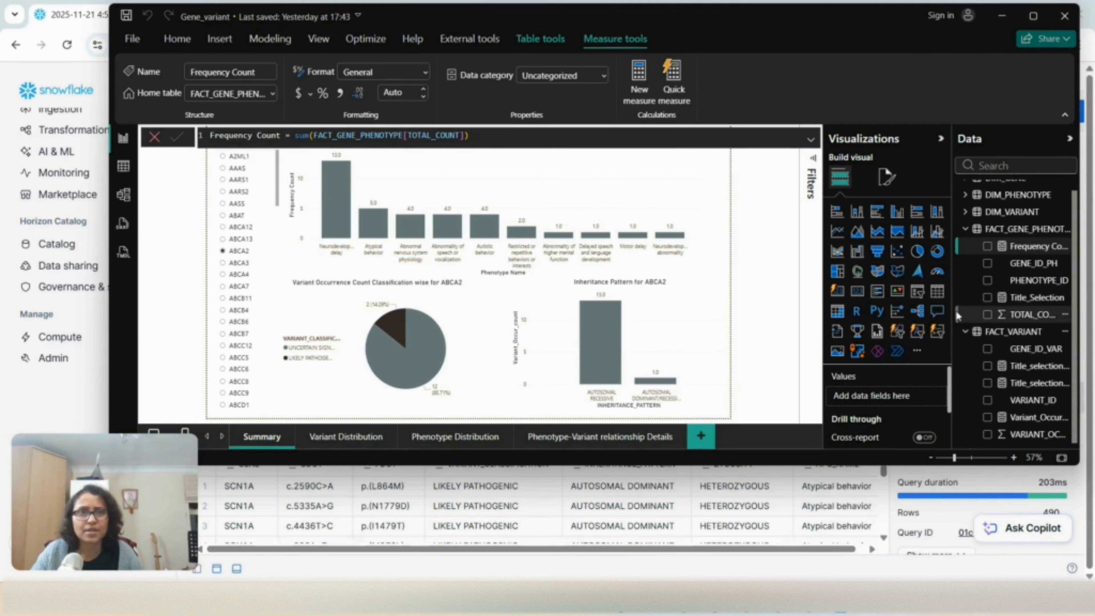
pyautogui.moveTo(951, 303); pyautogui.dragTo(907, 303)
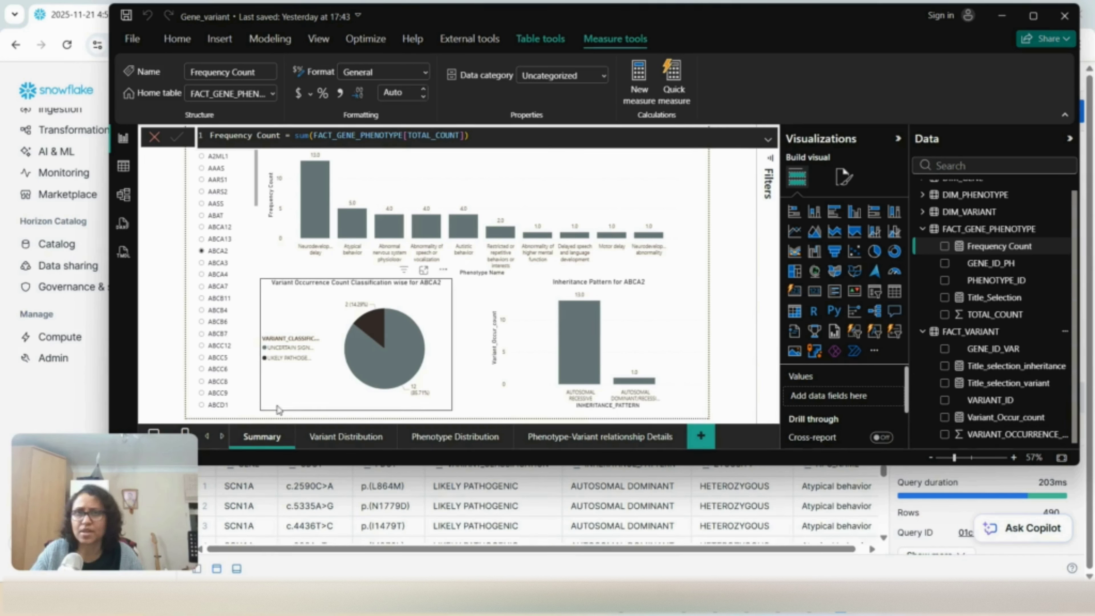
# Examine the fields behind the Summary page's Gene-Phenotype Relationship column chart and variant classification pie chart.
pyautogui.doubleClick(258, 436)
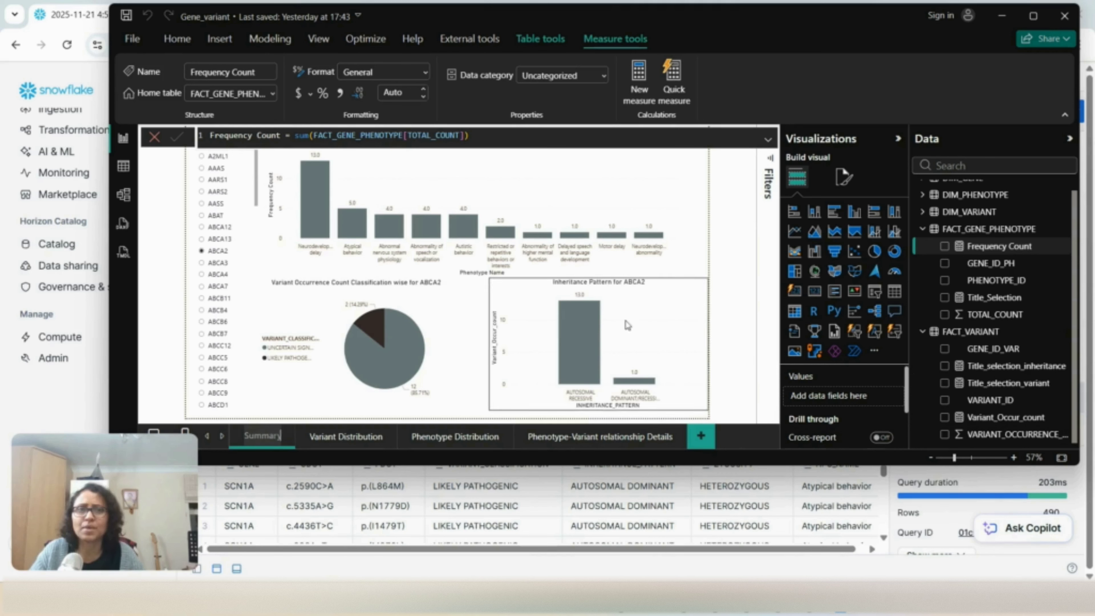
pyautogui.click(762, 438)
pyautogui.click(166, 210)
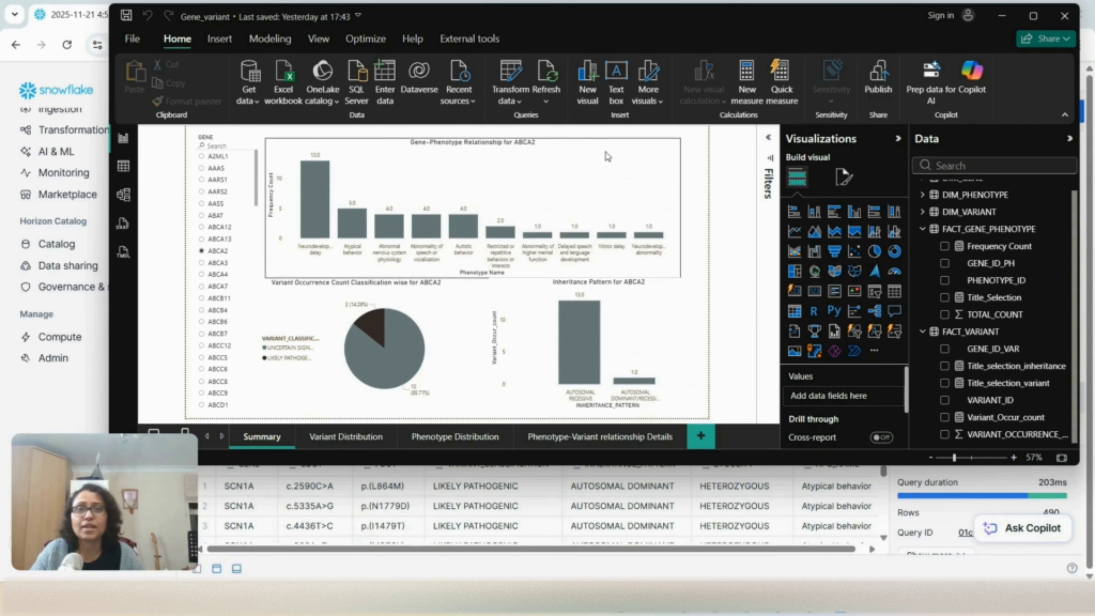
pyautogui.scroll(-2, 867, 400)
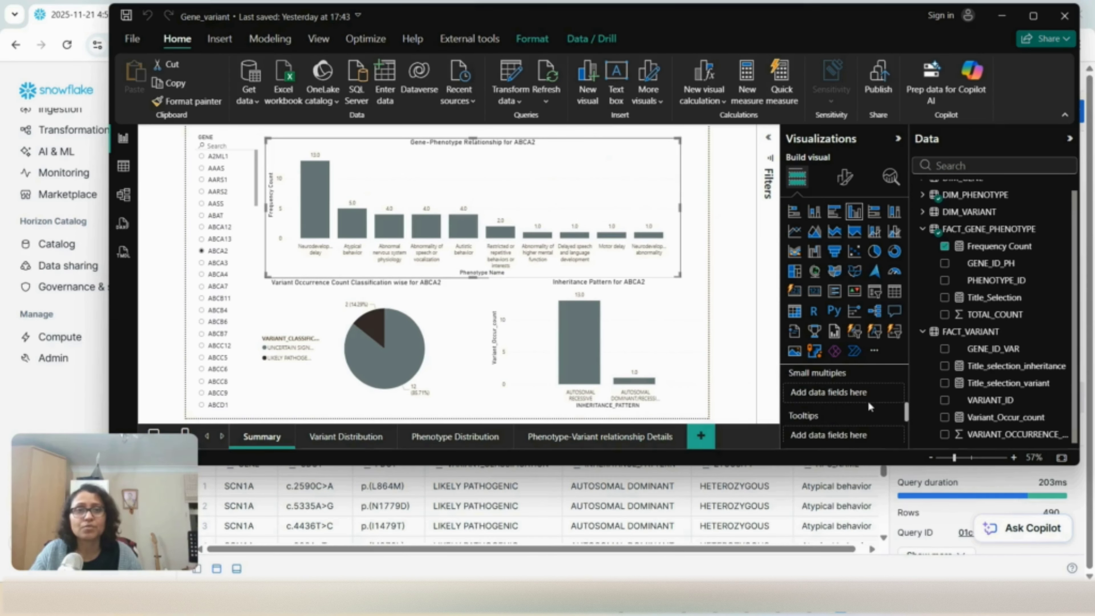
pyautogui.scroll(1, 869, 406)
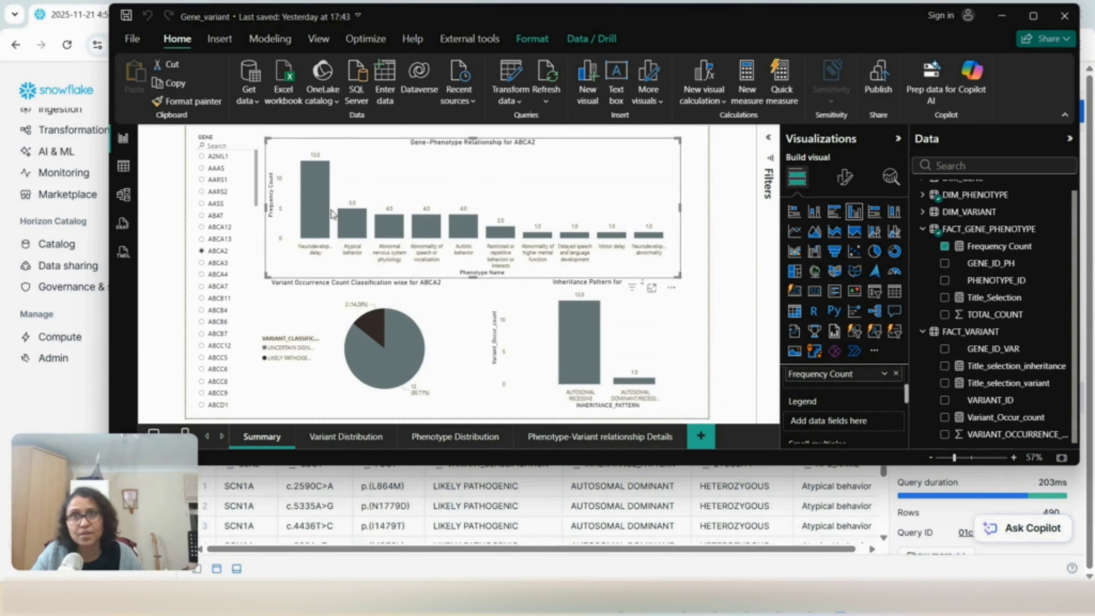
pyautogui.moveTo(326, 177)
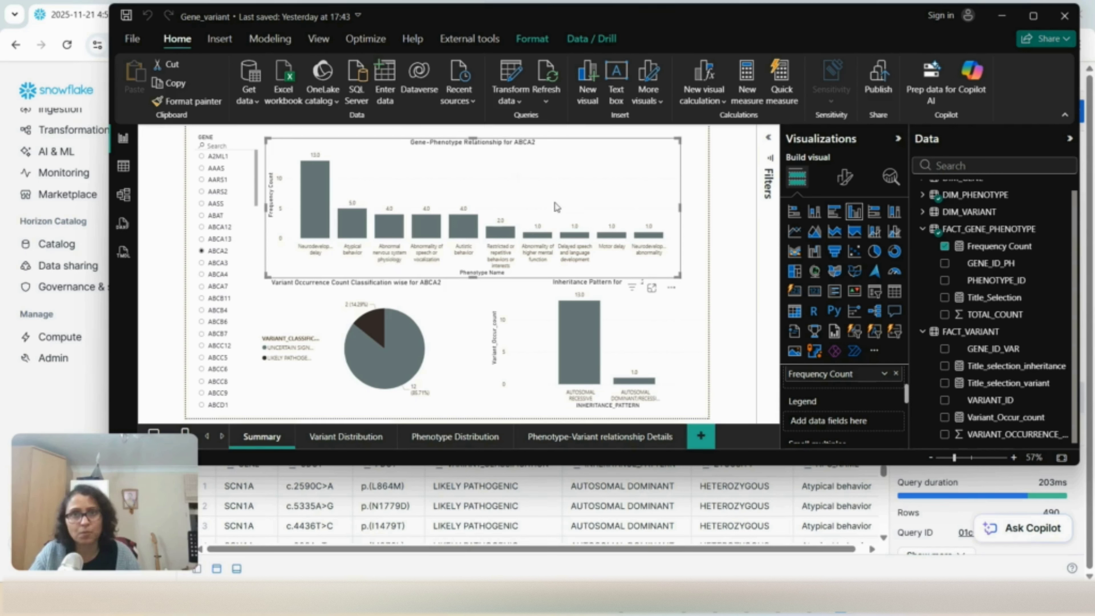
pyautogui.click(305, 304)
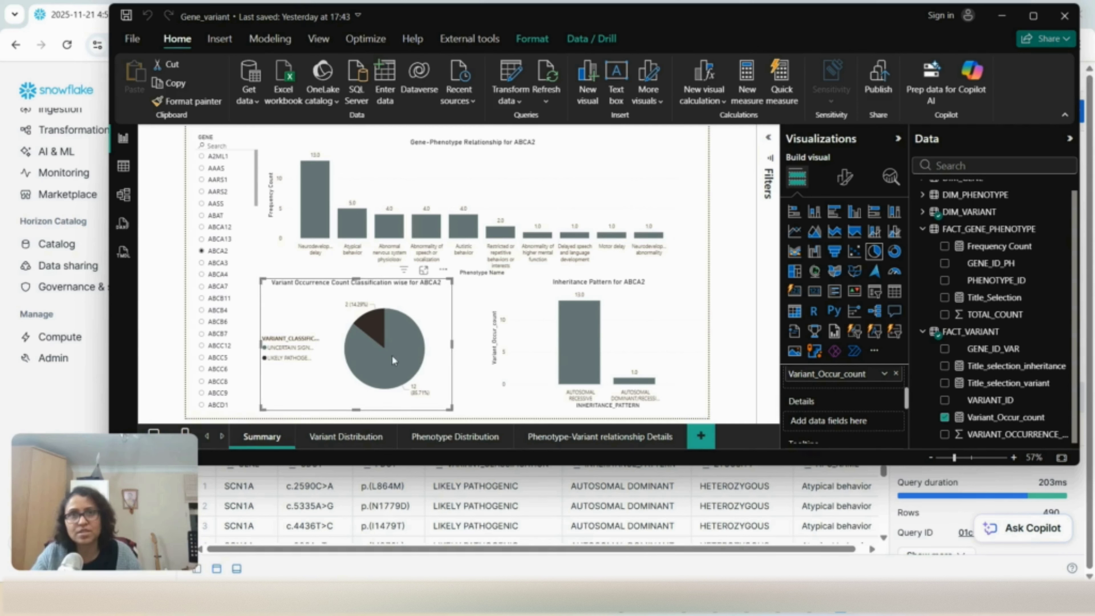
pyautogui.moveTo(398, 371)
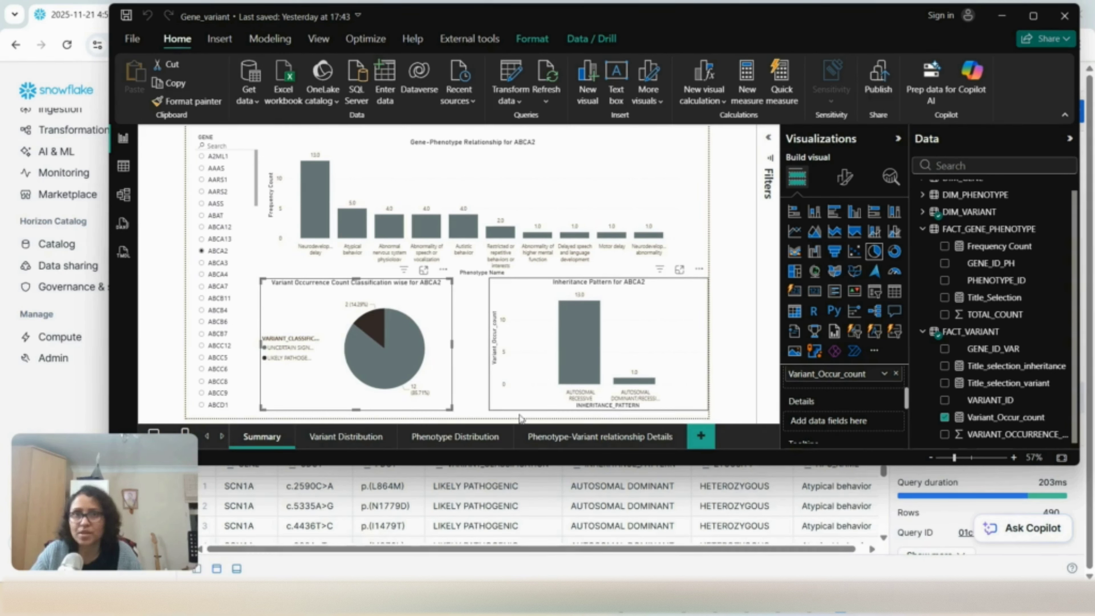
# Review the Variant Distribution, Phenotype Distribution and Phenotype-Variant relationship Details report pages.
pyautogui.click(358, 438)
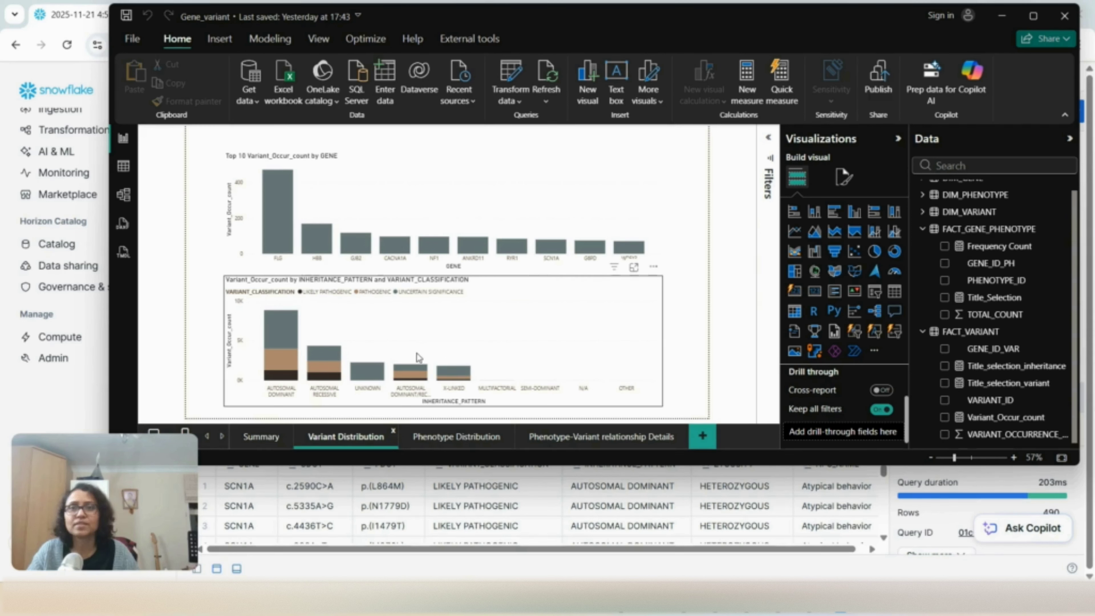
pyautogui.click(445, 436)
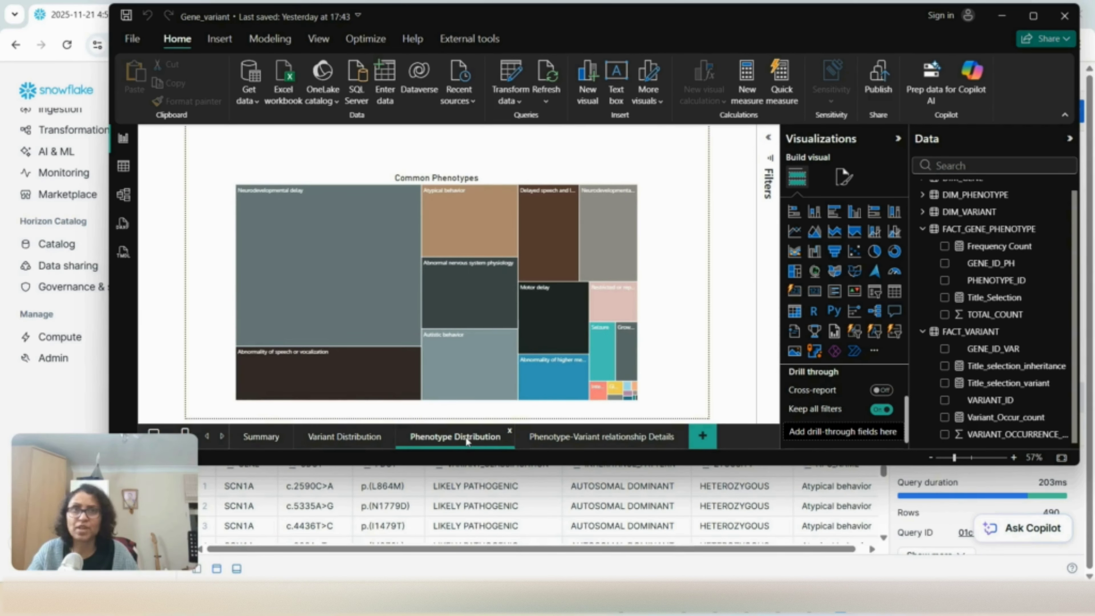
pyautogui.moveTo(334, 272)
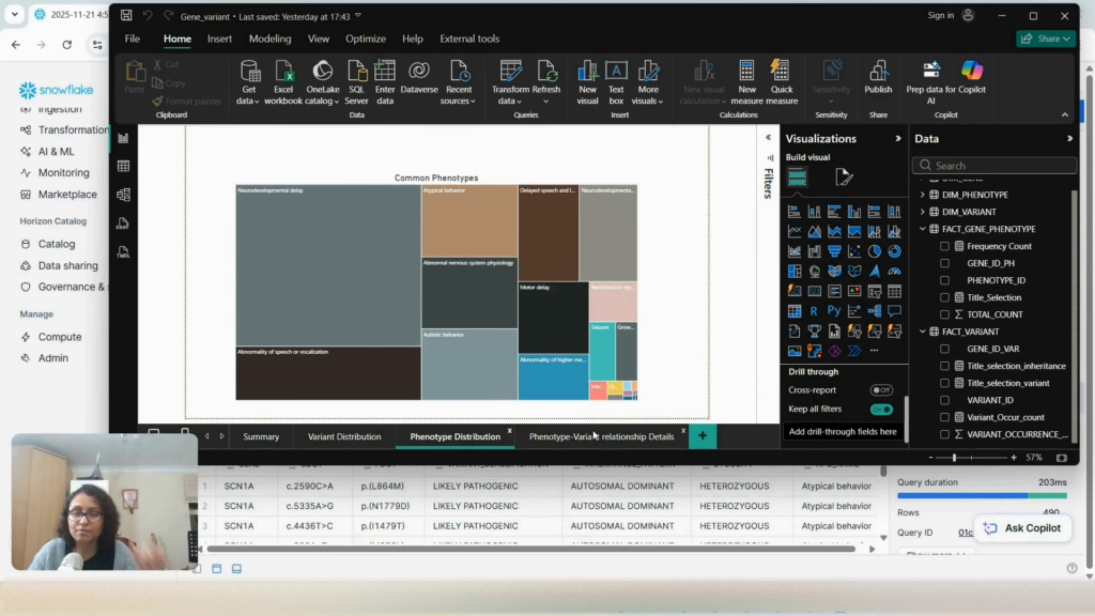
pyautogui.click(594, 438)
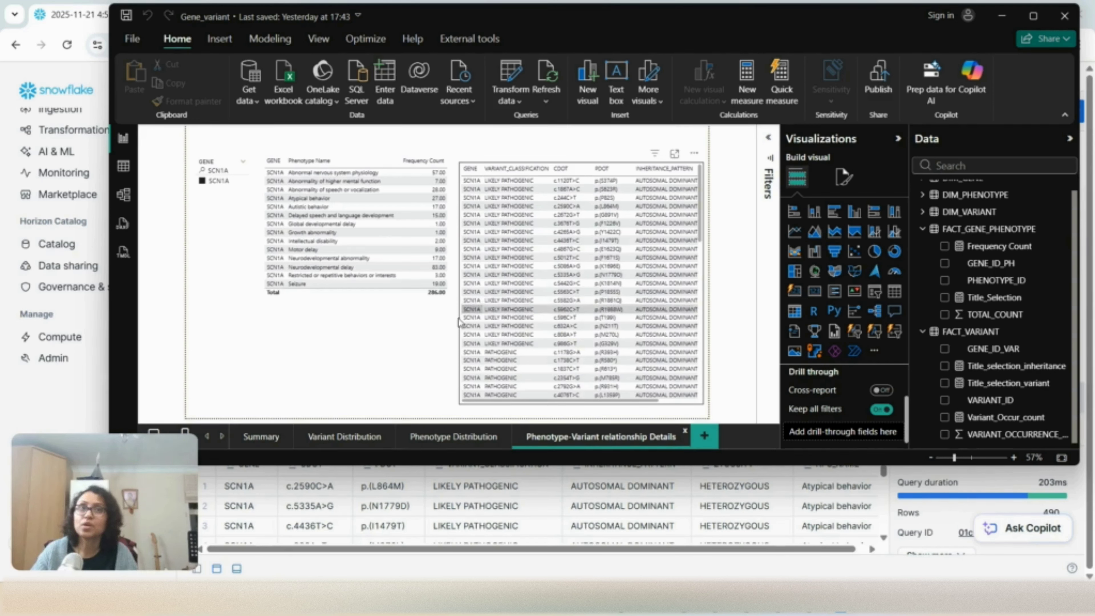
# Switch to the Medium article draft in the browser and read its POC to Industrialisation section.
pyautogui.moveTo(684, 608)
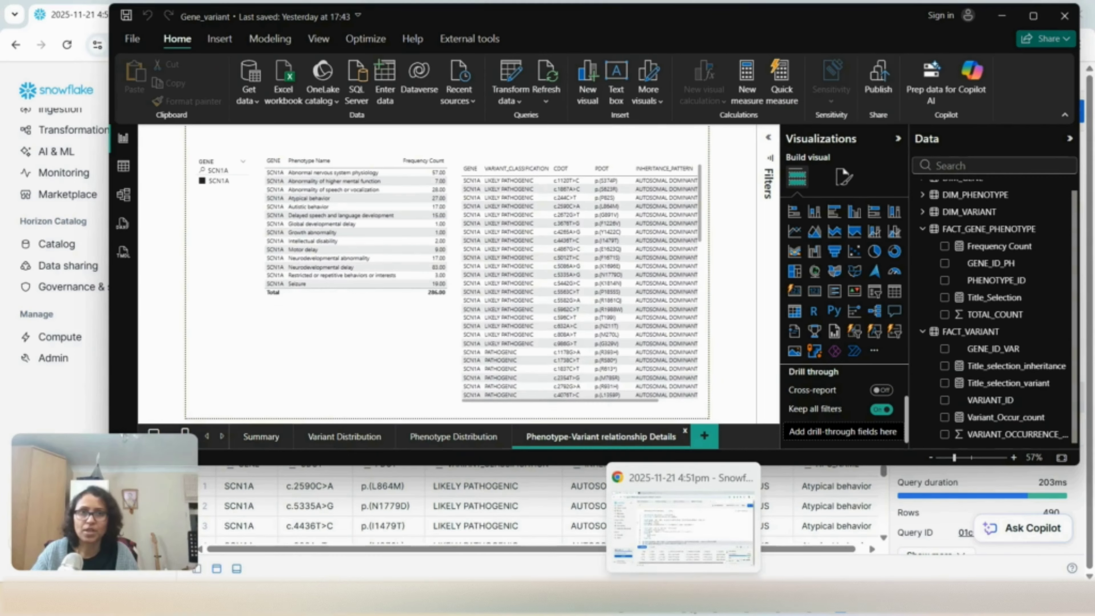
pyautogui.click(682, 540)
pyautogui.click(292, 23)
pyautogui.scroll(-20, 526, 291)
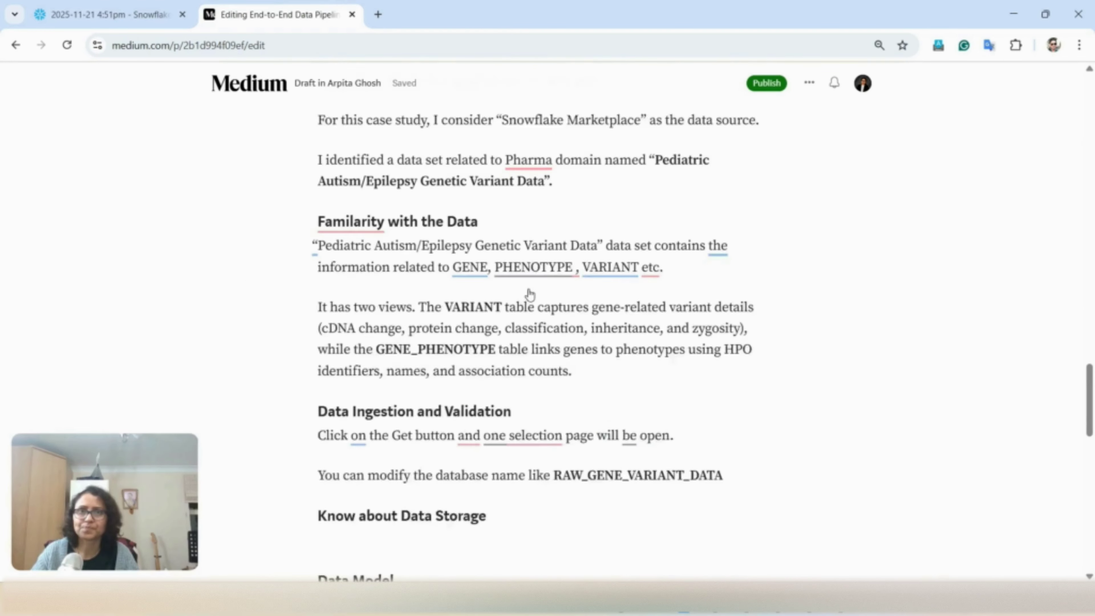
pyautogui.scroll(-3, 531, 290)
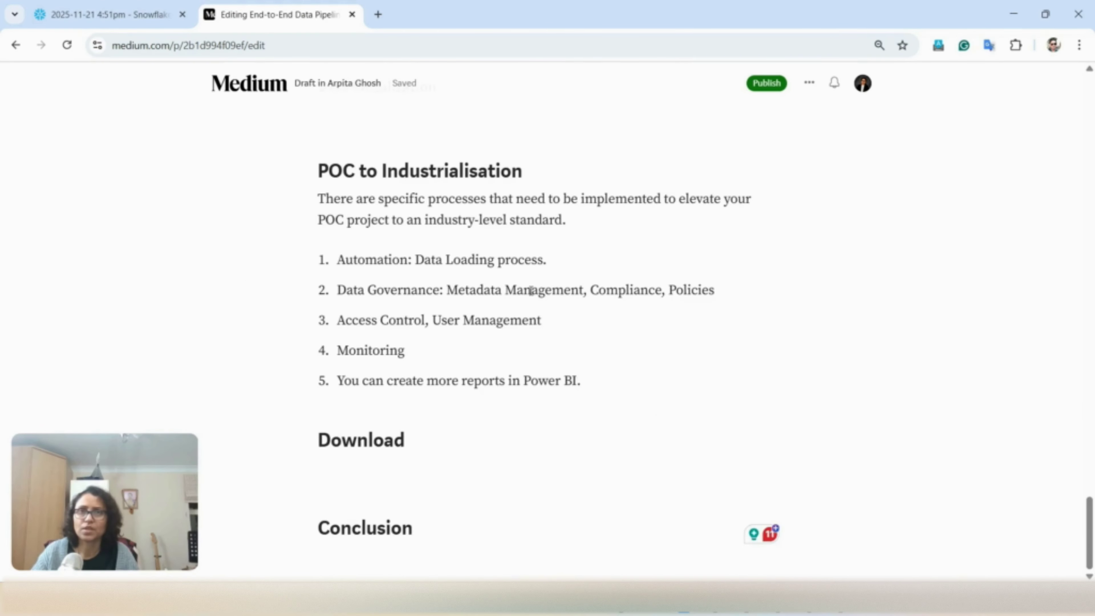